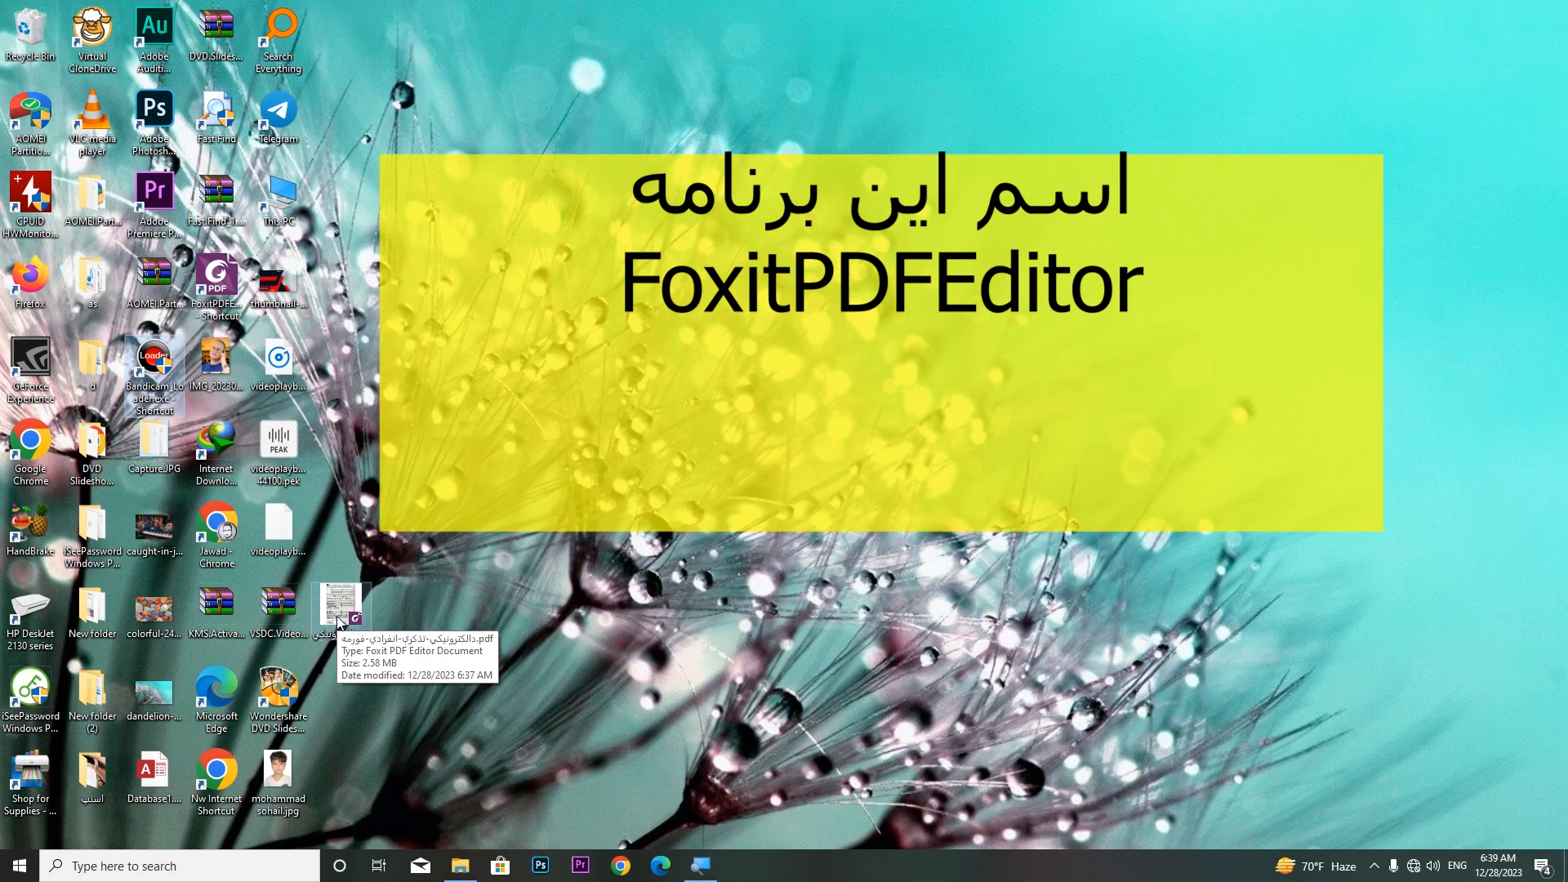
Open the electronic ID form PDF from the desktop, glance over its first page, and close it
left_click(342, 621)
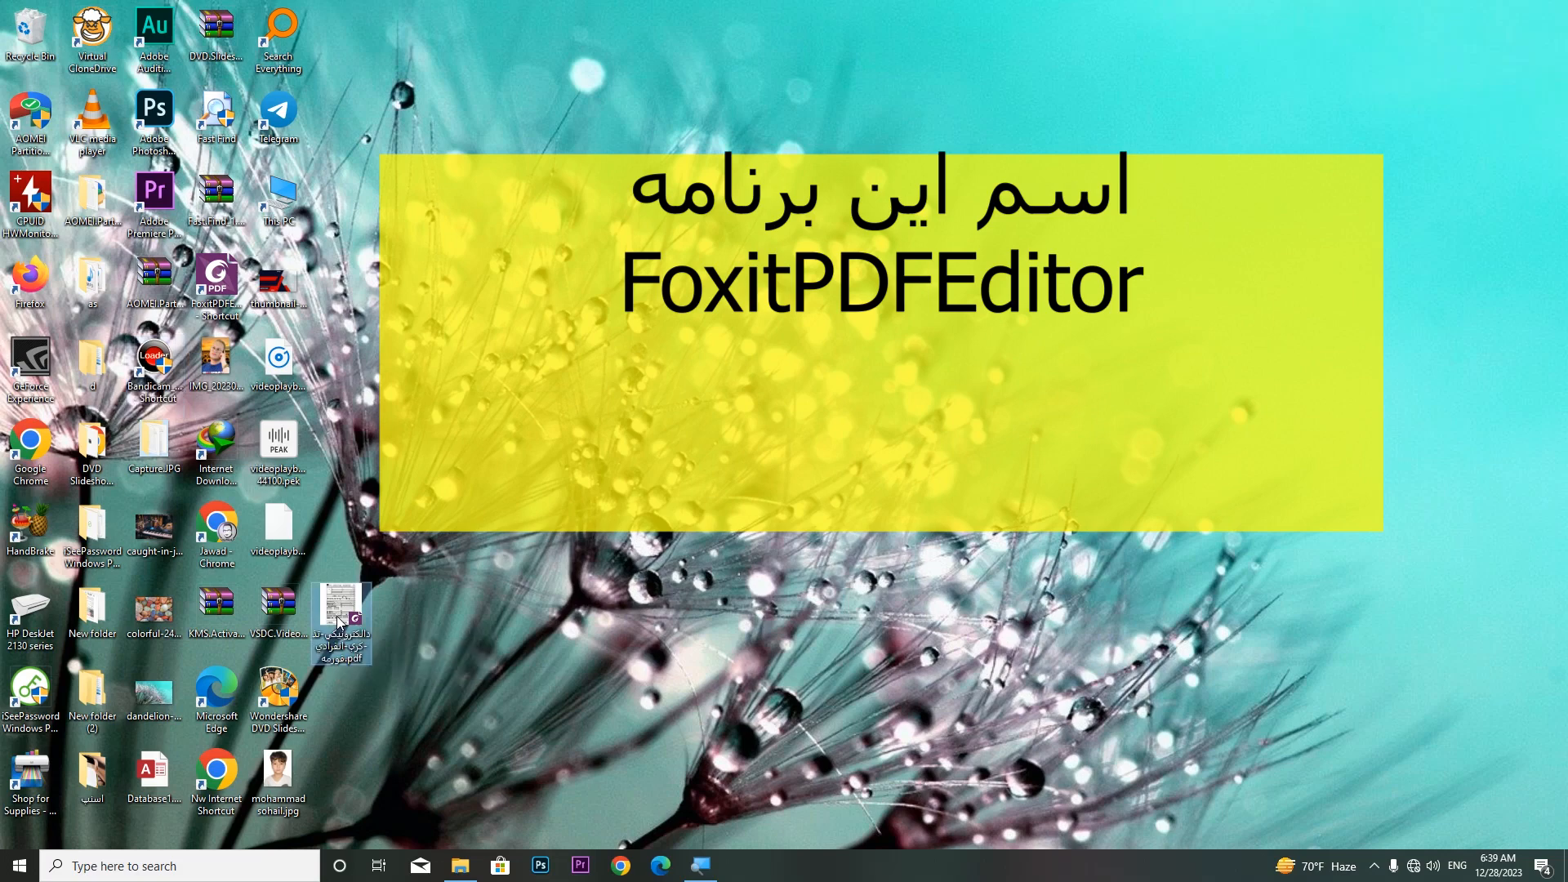
double_click(341, 621)
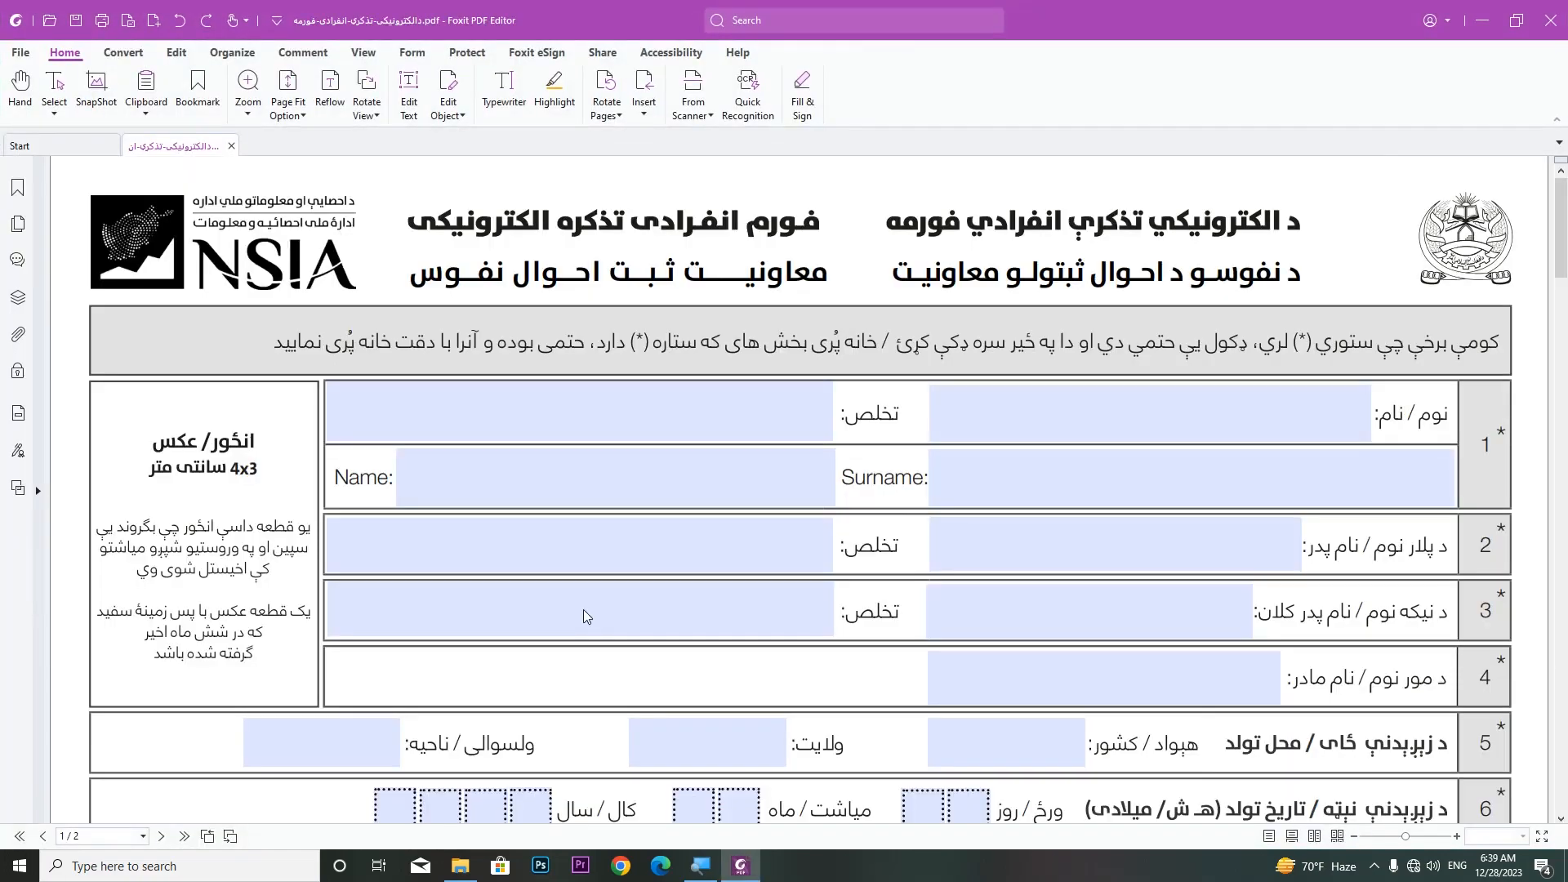
scroll(583, 613, "down", 1)
scroll(583, 615, "up", 2)
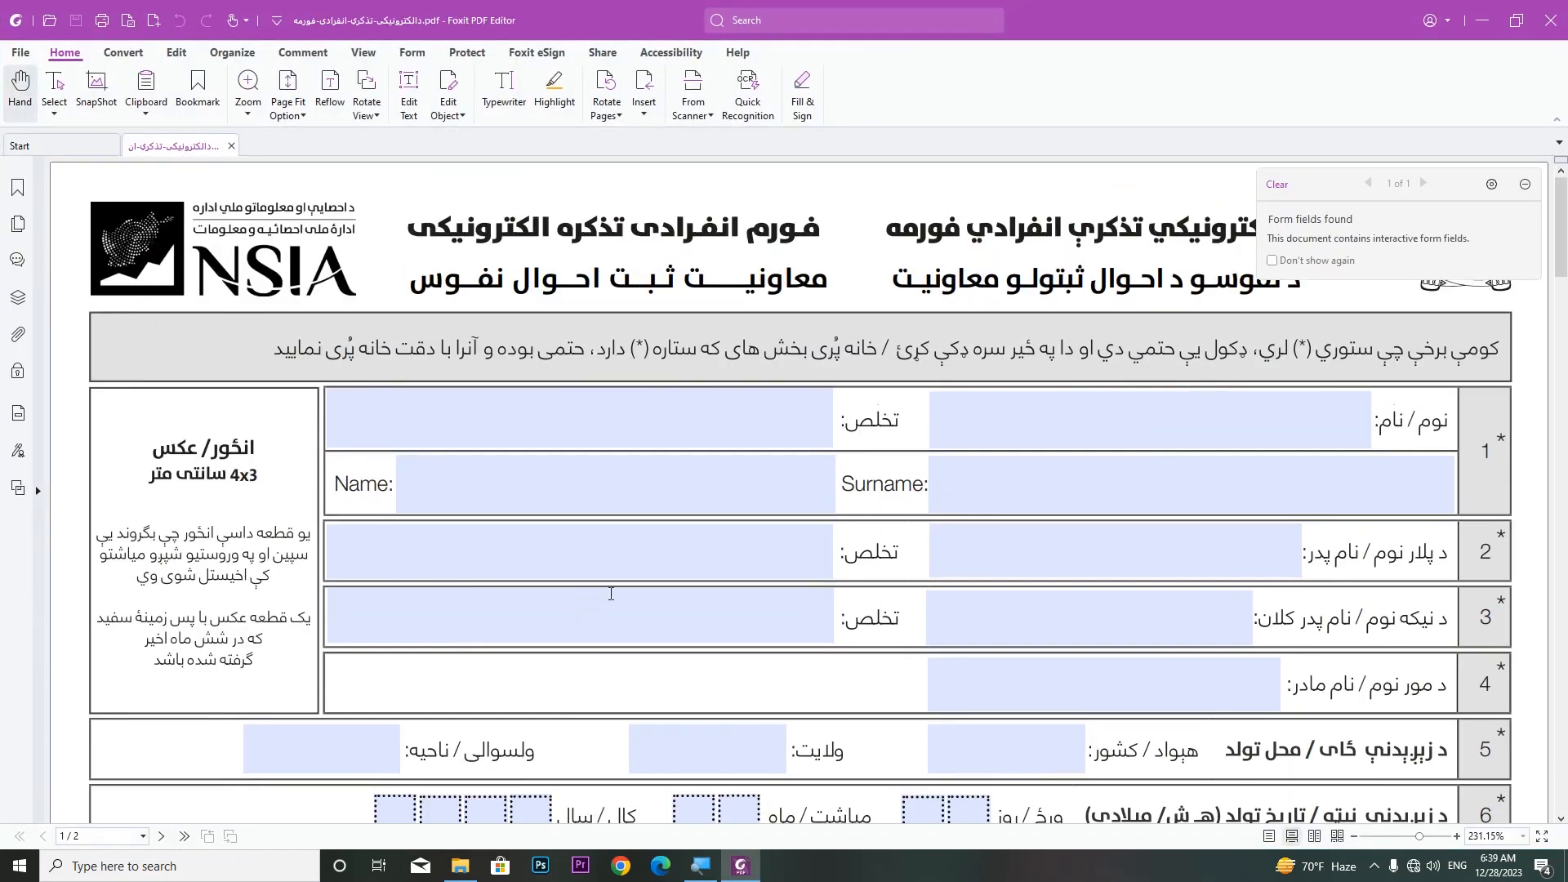
left_click(1550, 20)
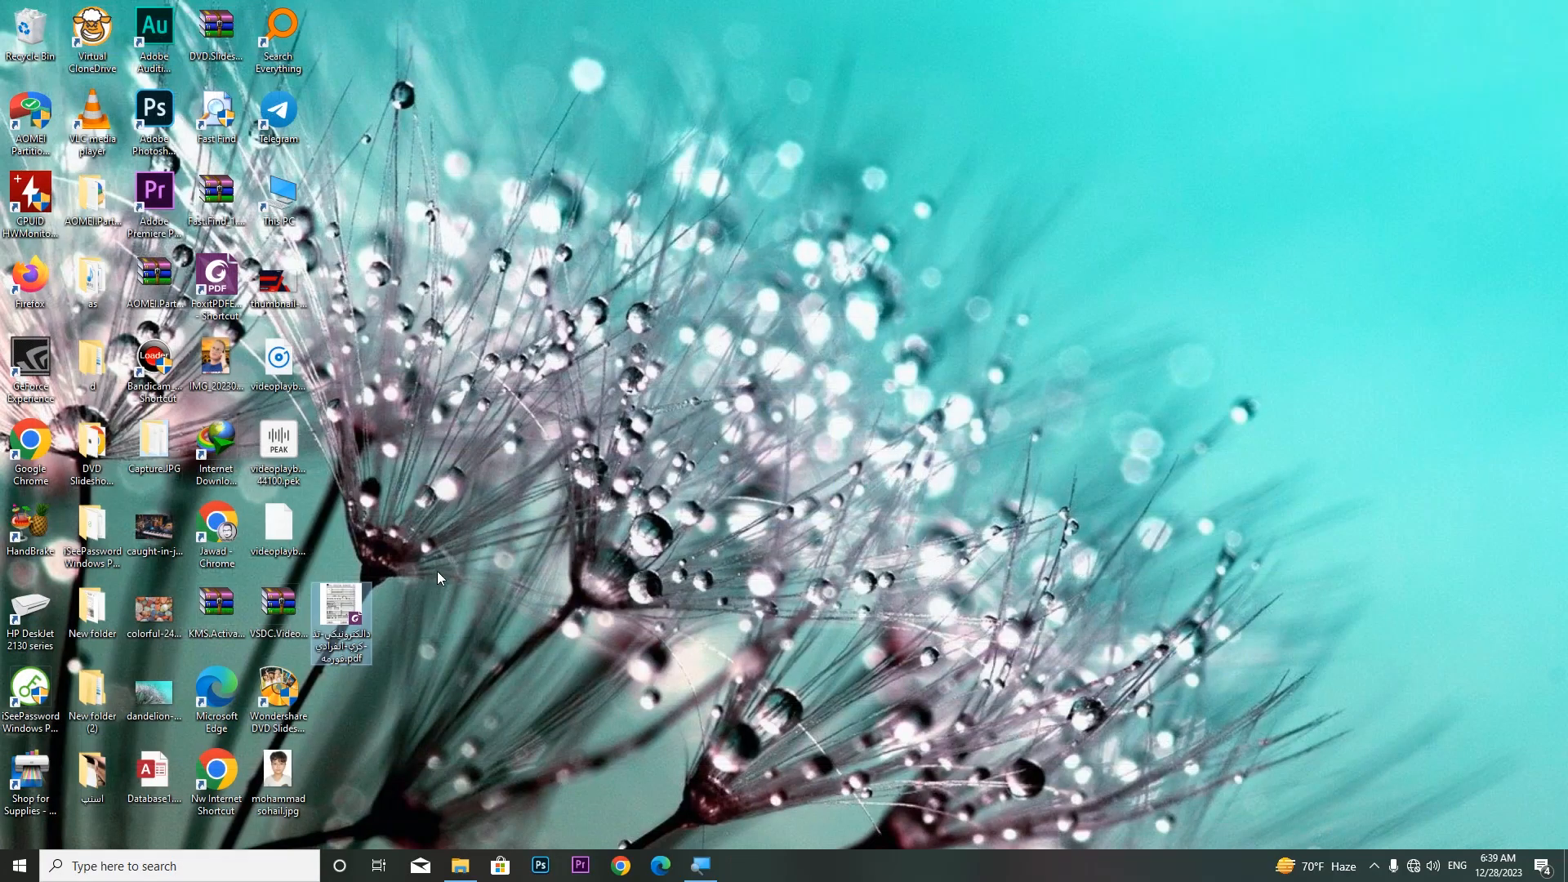
Open the electronic ID form PDF on the desktop with Foxit PDF Editor
right_click(346, 619)
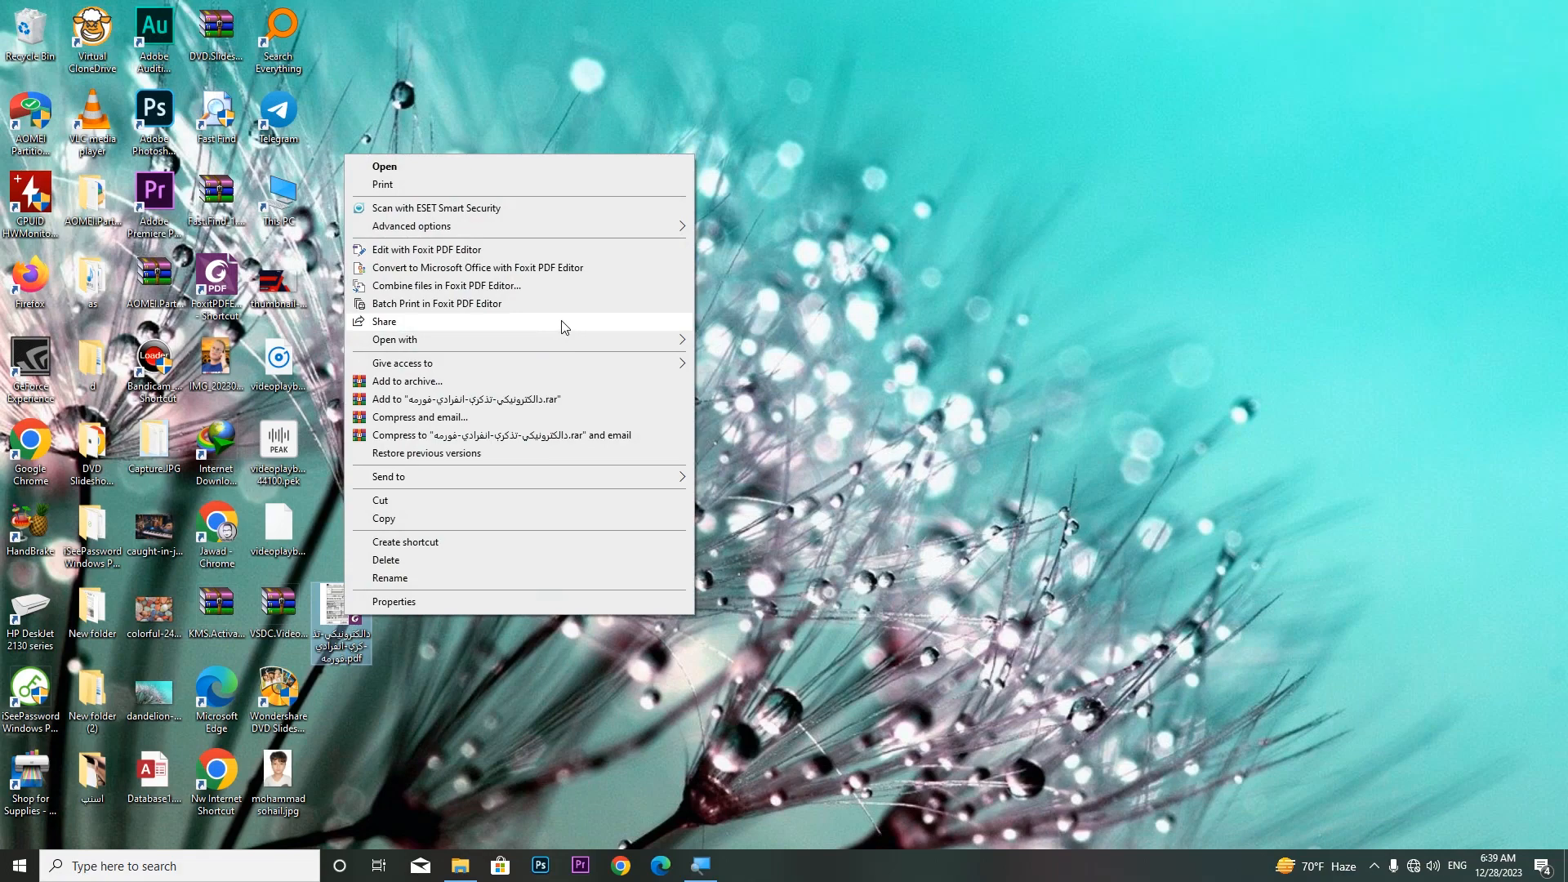
mouse_move(566, 350)
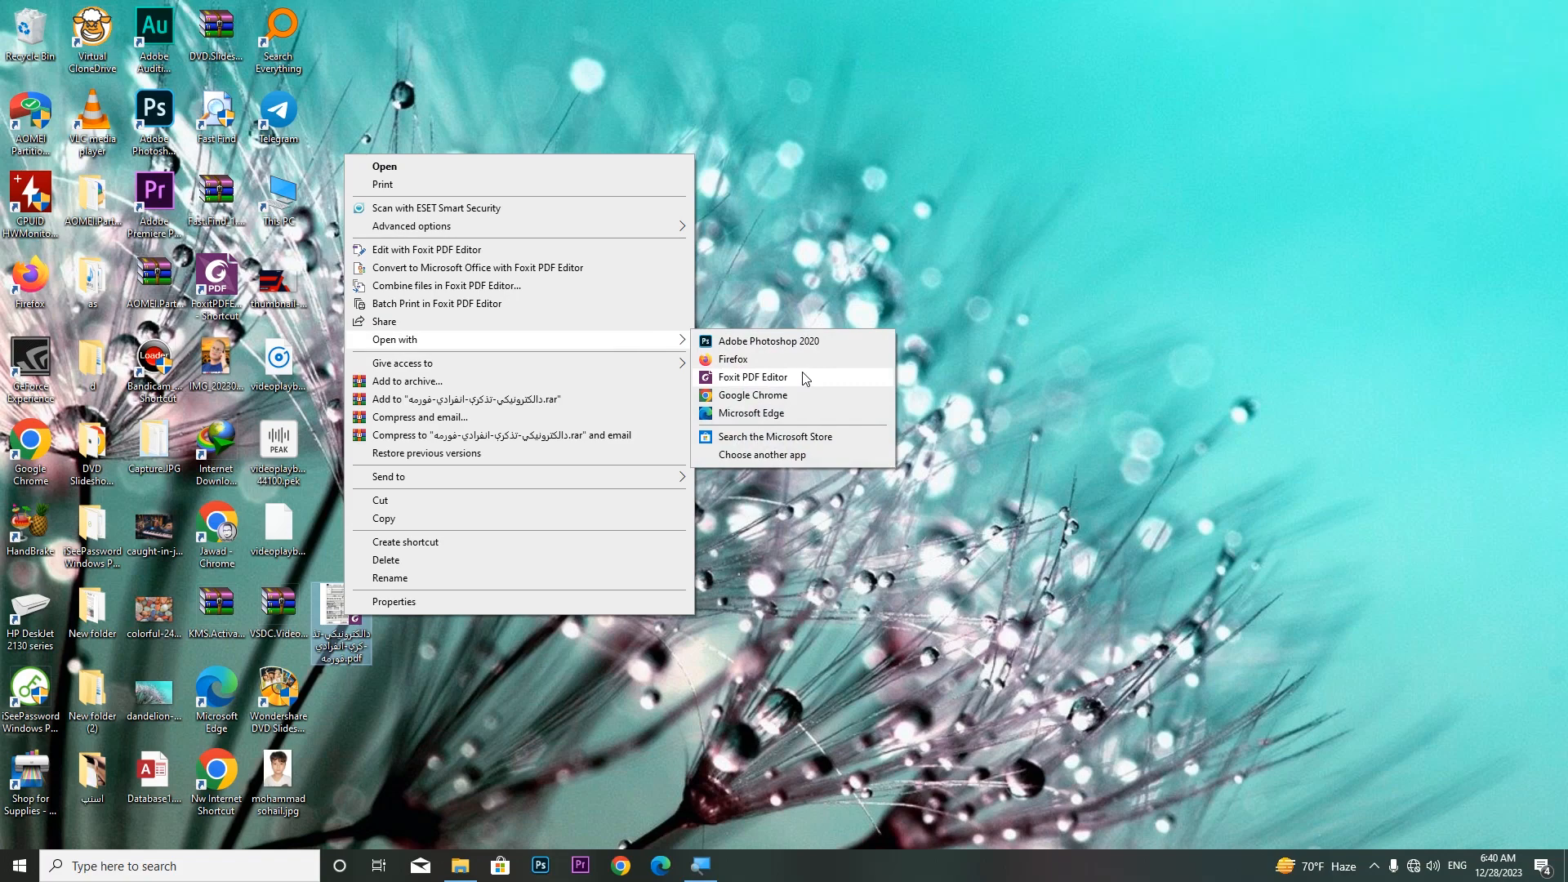
left_click(806, 378)
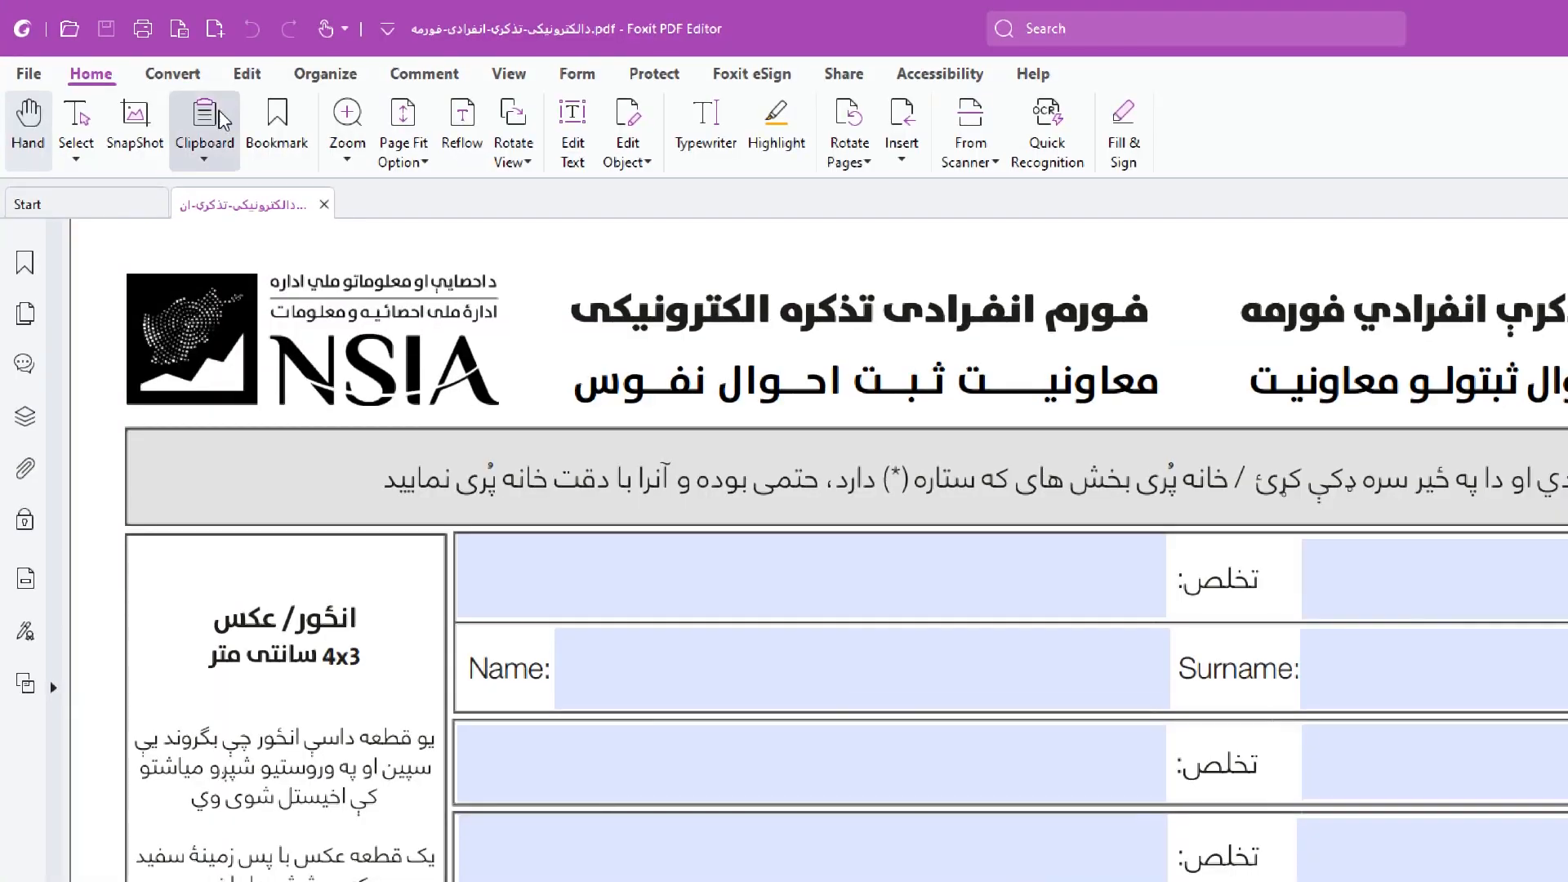
In text editing mode, try replacing the middle of the subtitle "معاونیت ثبت احوال نفوس" with "as" followed by "بشسیبشسی"
left_click(255, 73)
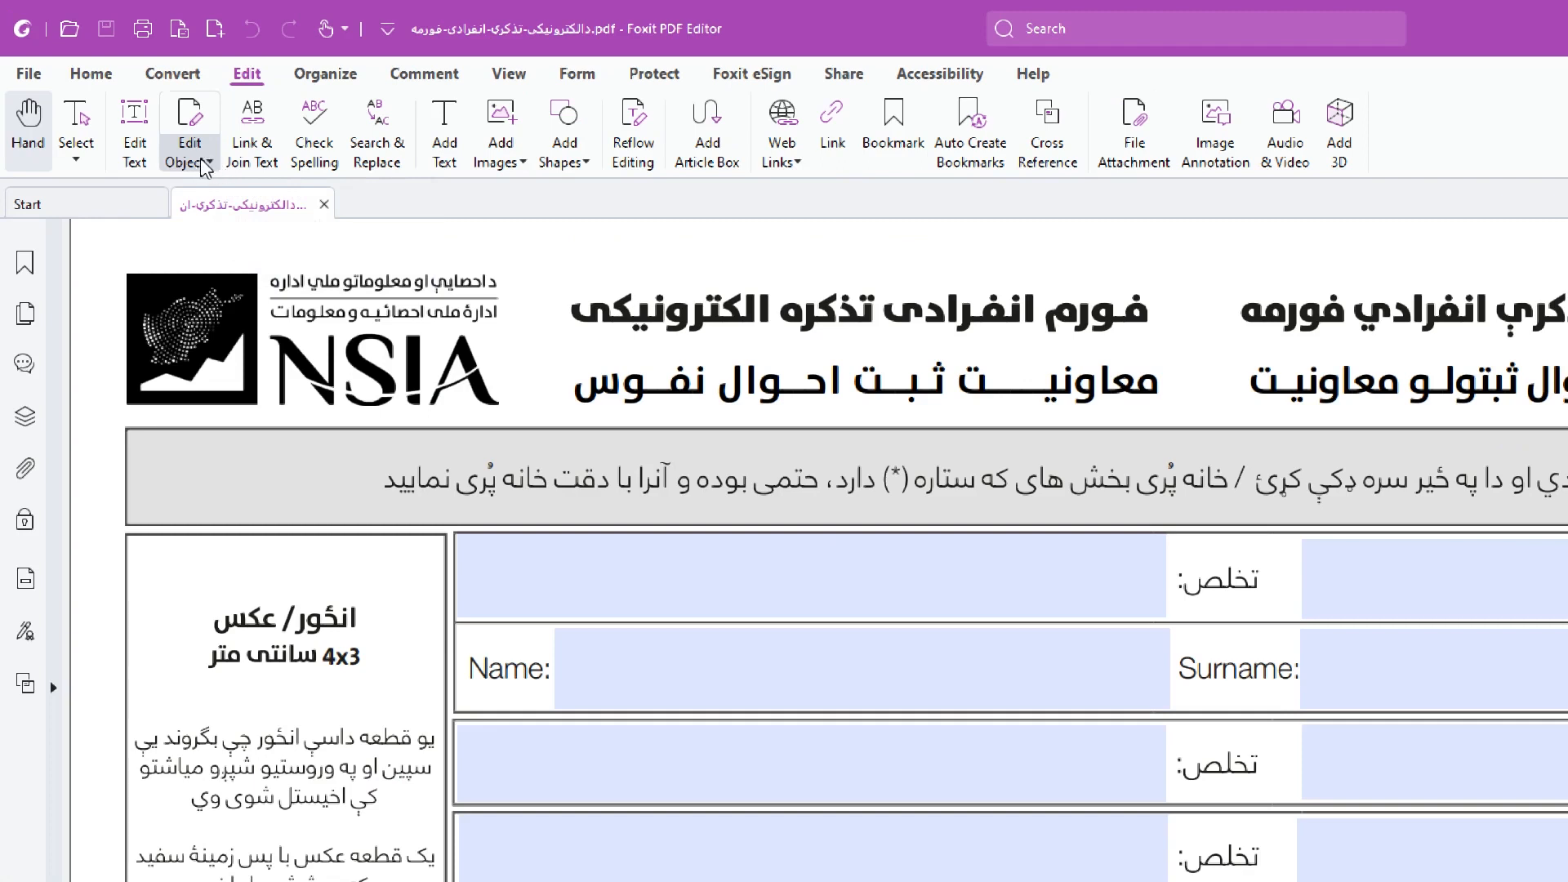
left_click(135, 164)
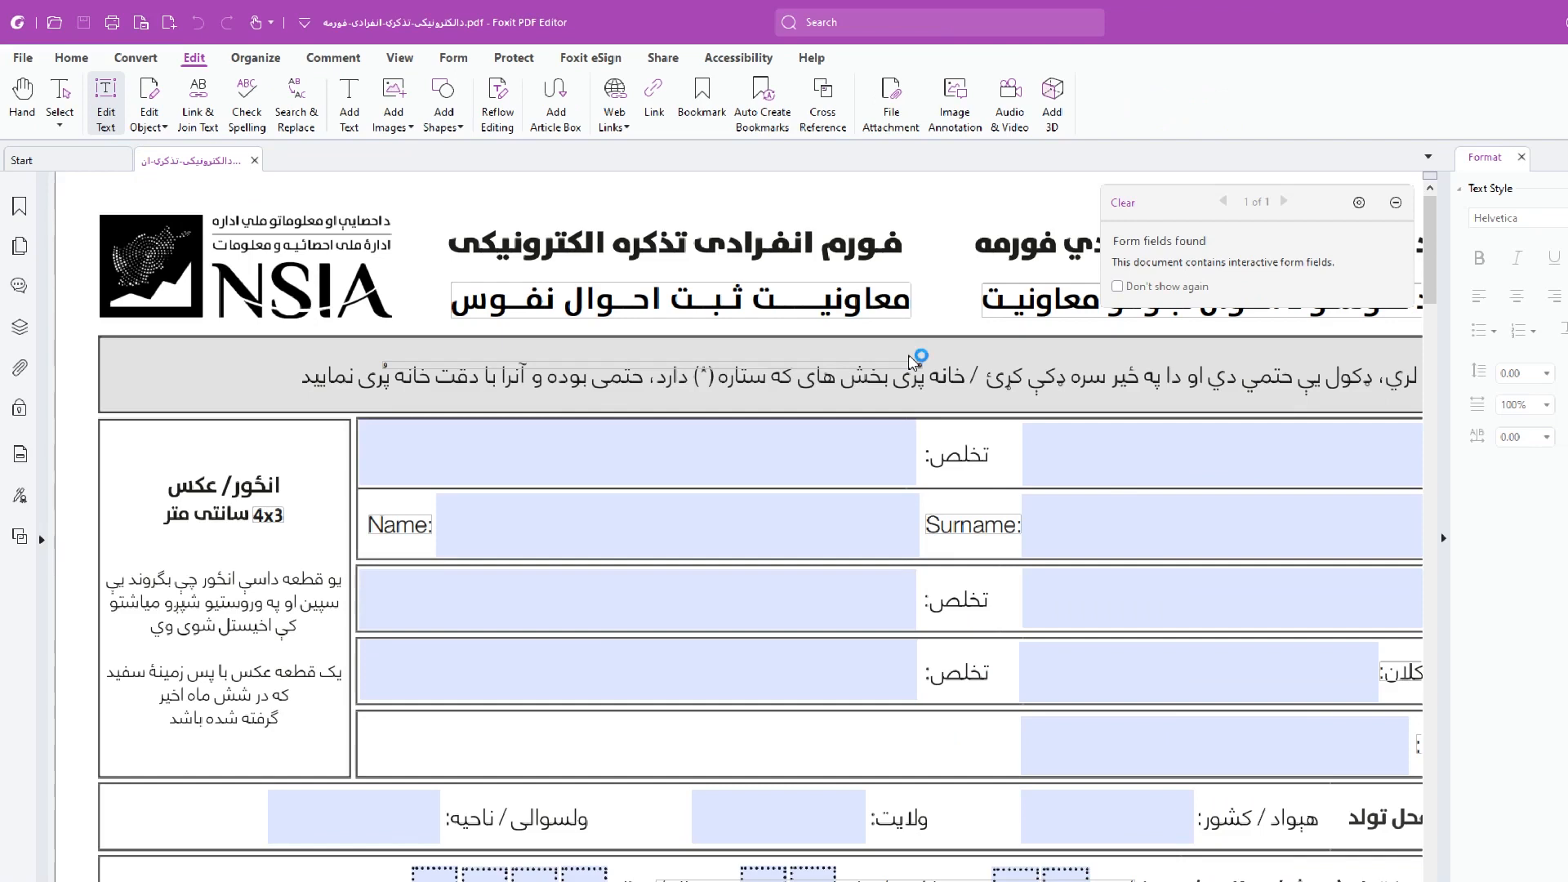
left_click(694, 304)
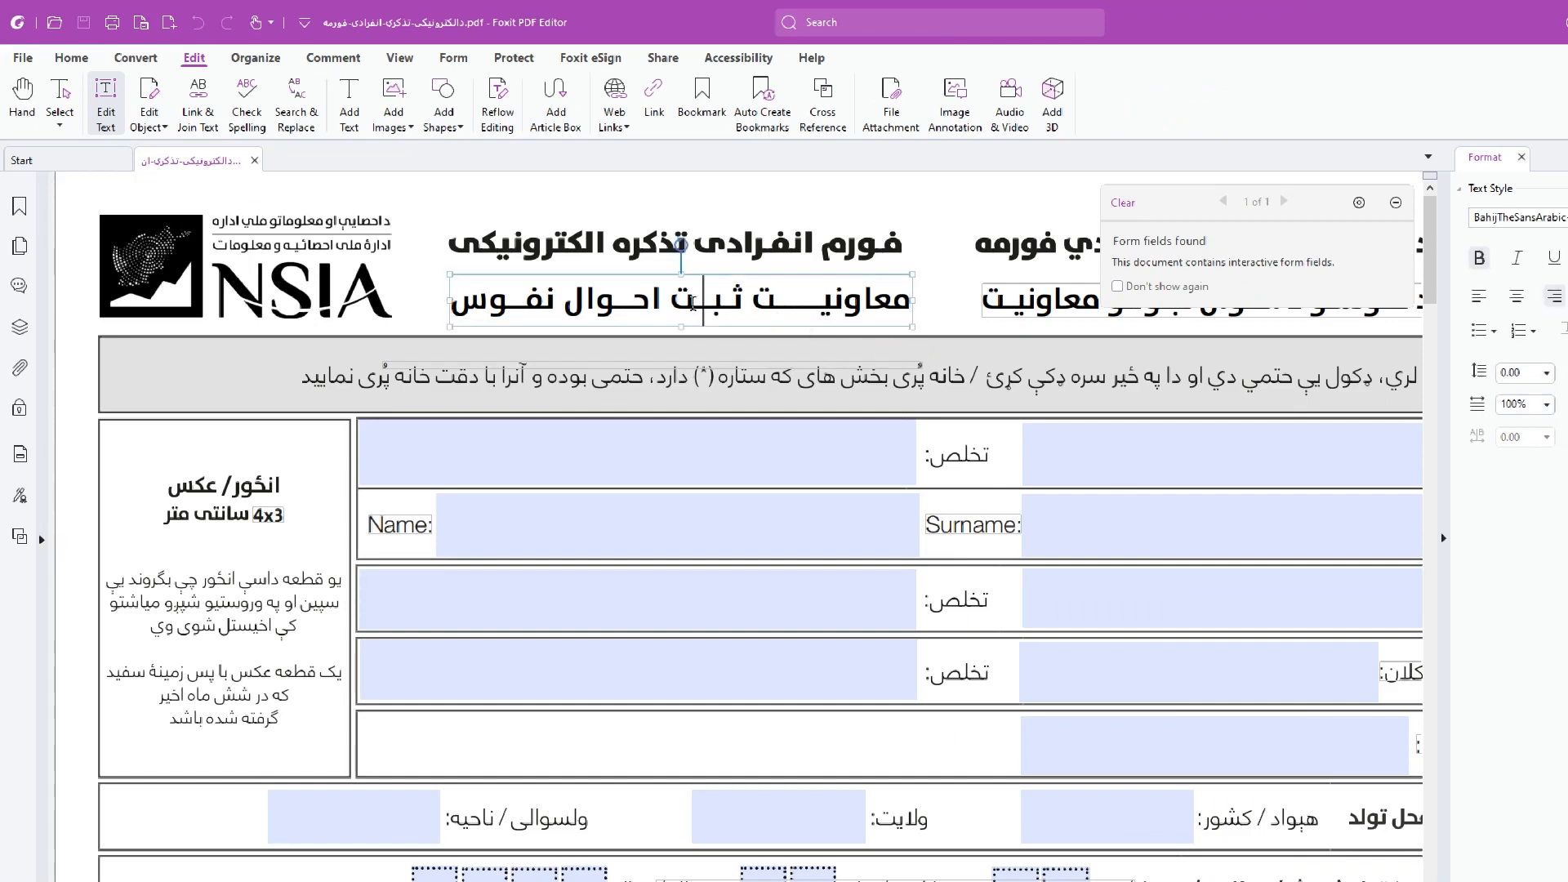
left_click_drag(611, 303, 814, 301)
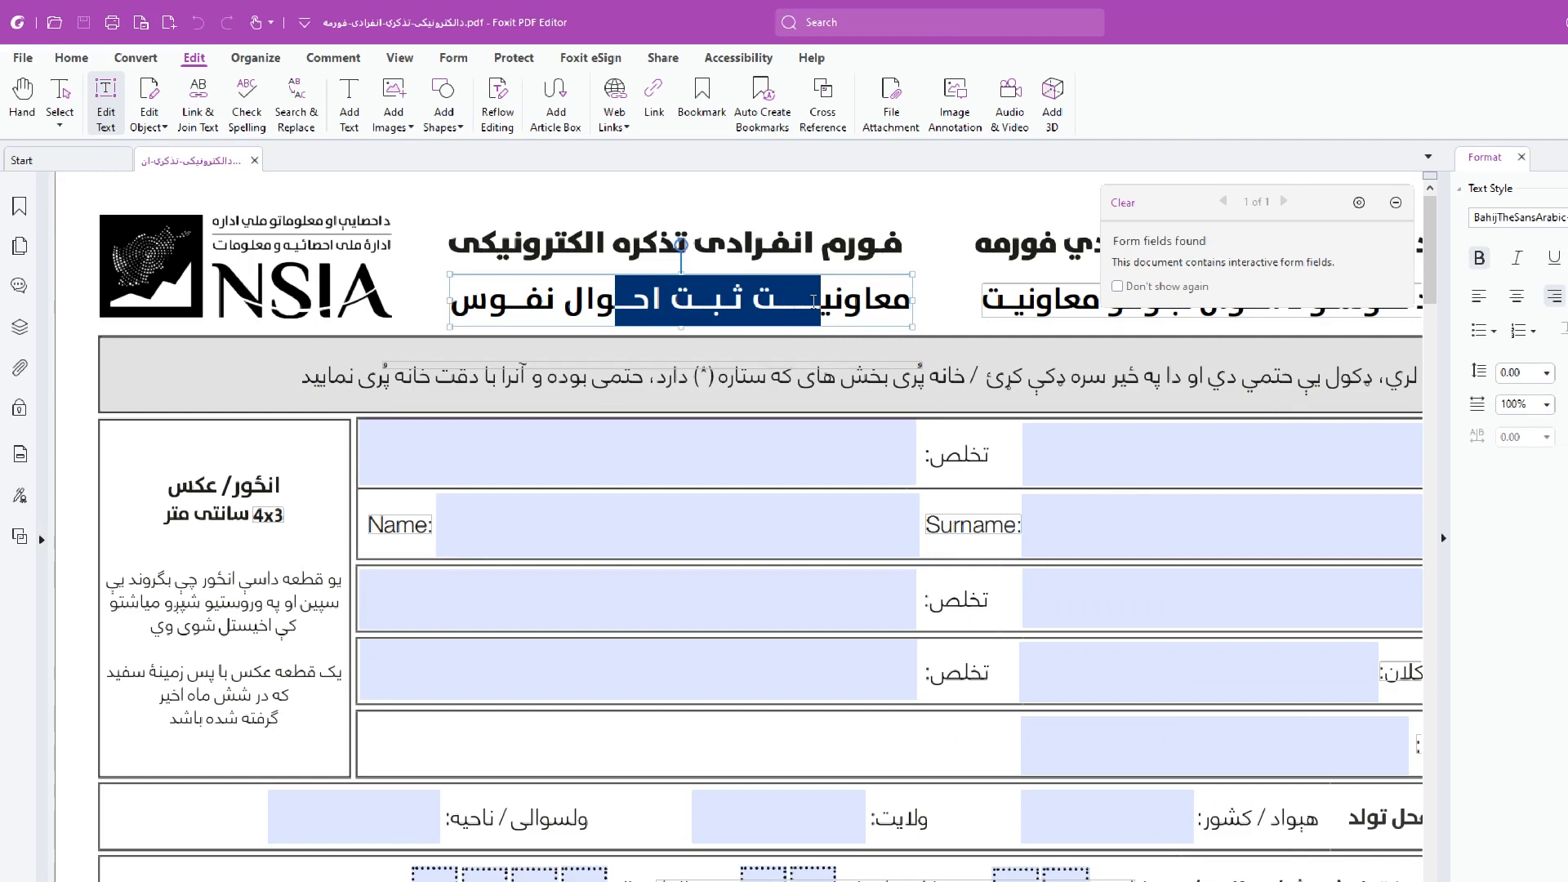
type("asdfasdf")
key("BackSpace")
key("BackSpace")
key("BackSpace")
key("BackSpace")
key("BackSpace")
key("BackSpace")
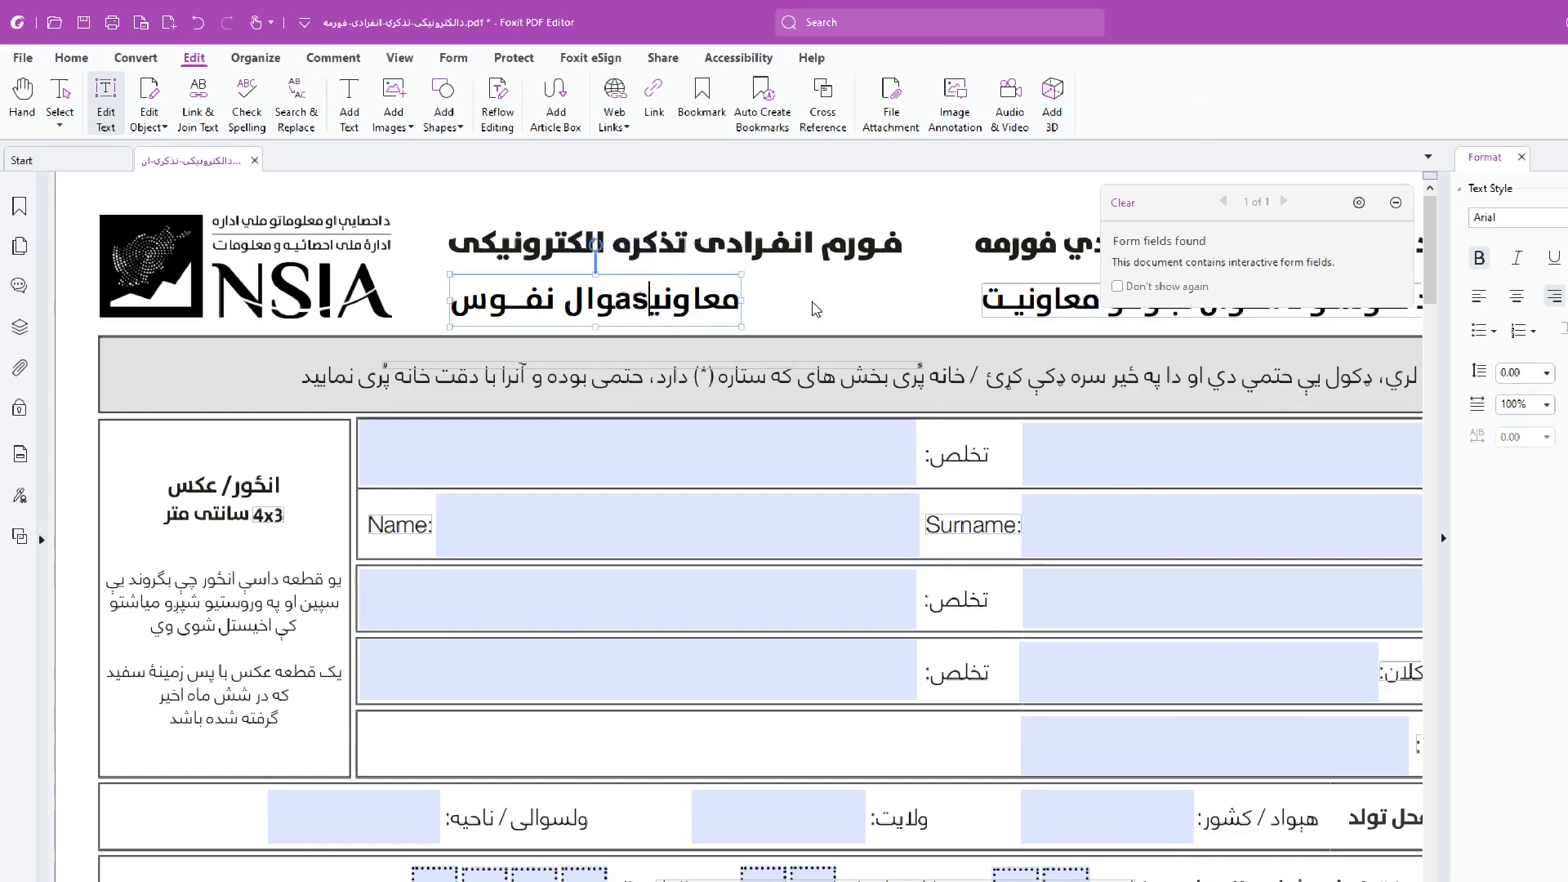
type("بشسیبشسی")
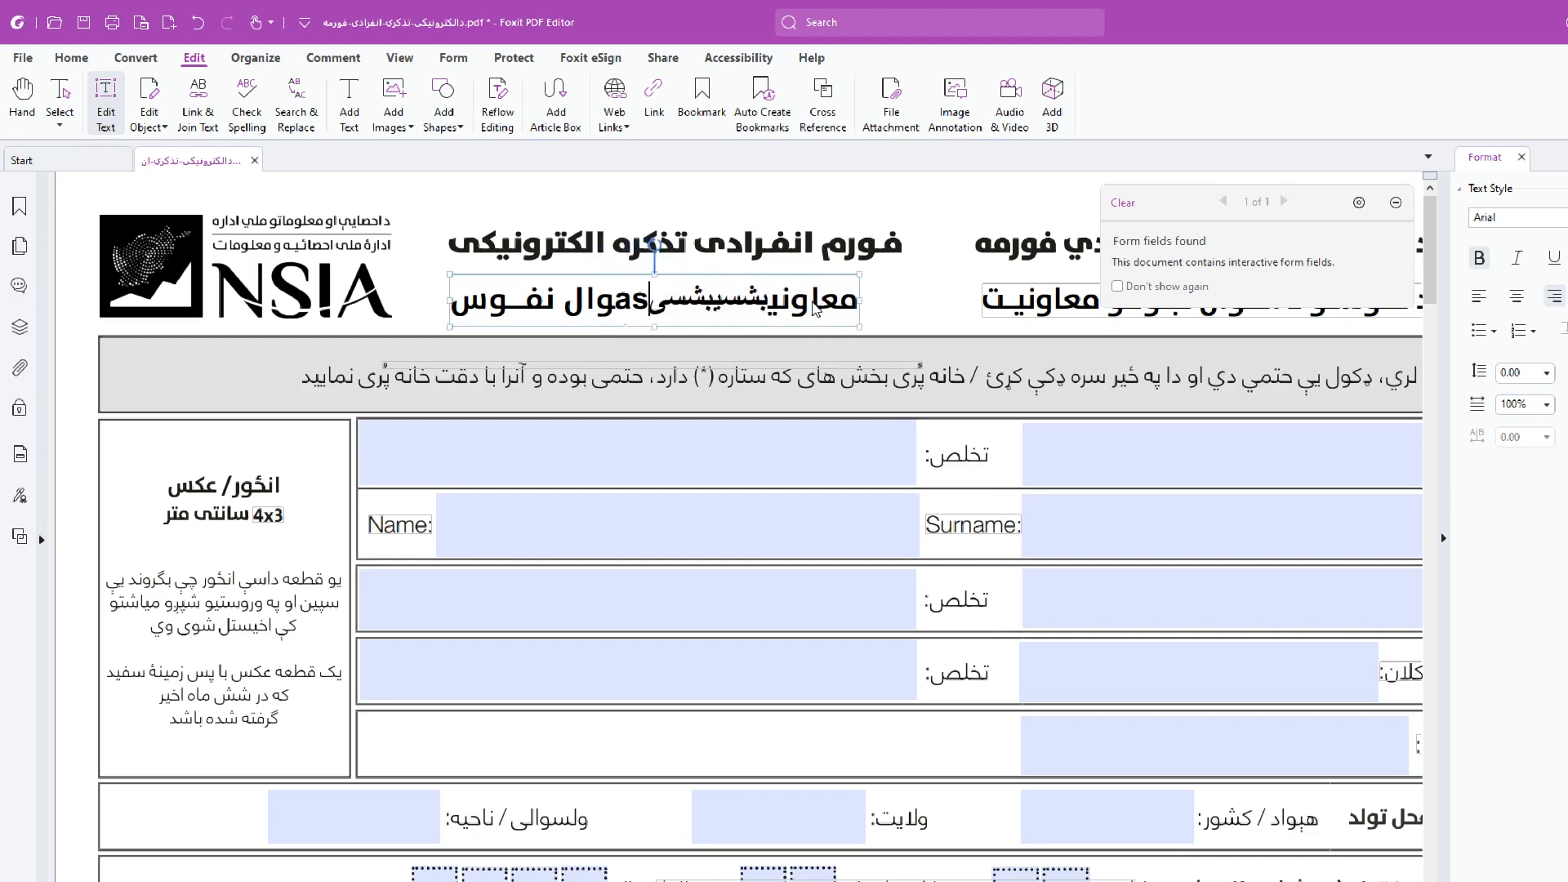
Replace the whole subtitle line with "تنمشکبنتنمبااخش" and clear that text again
key("ctrl+a")
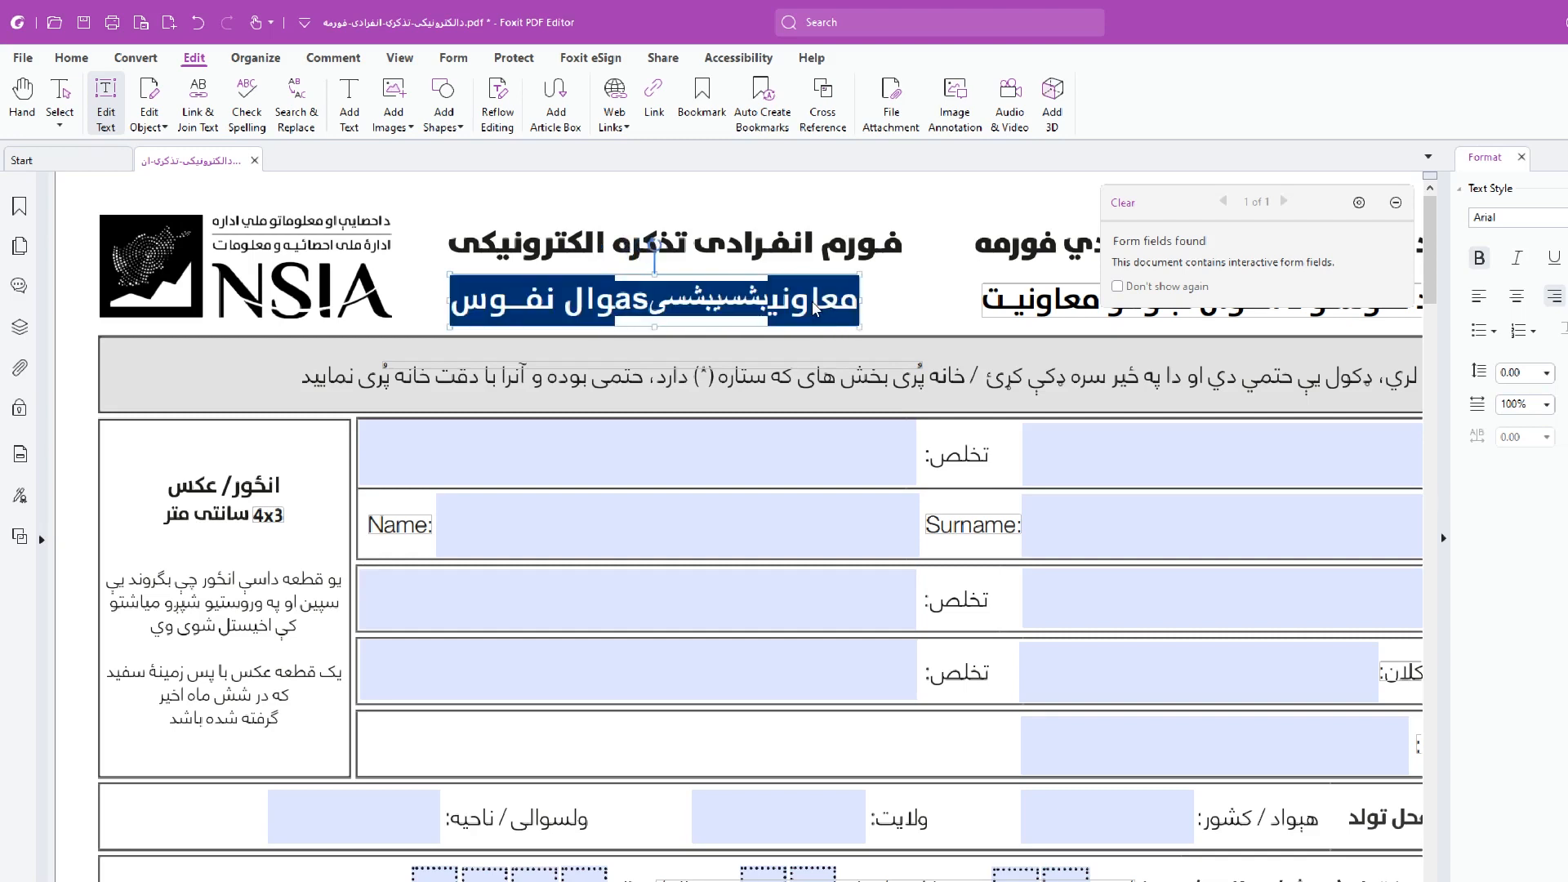
key("Delete")
type("تنمشک")
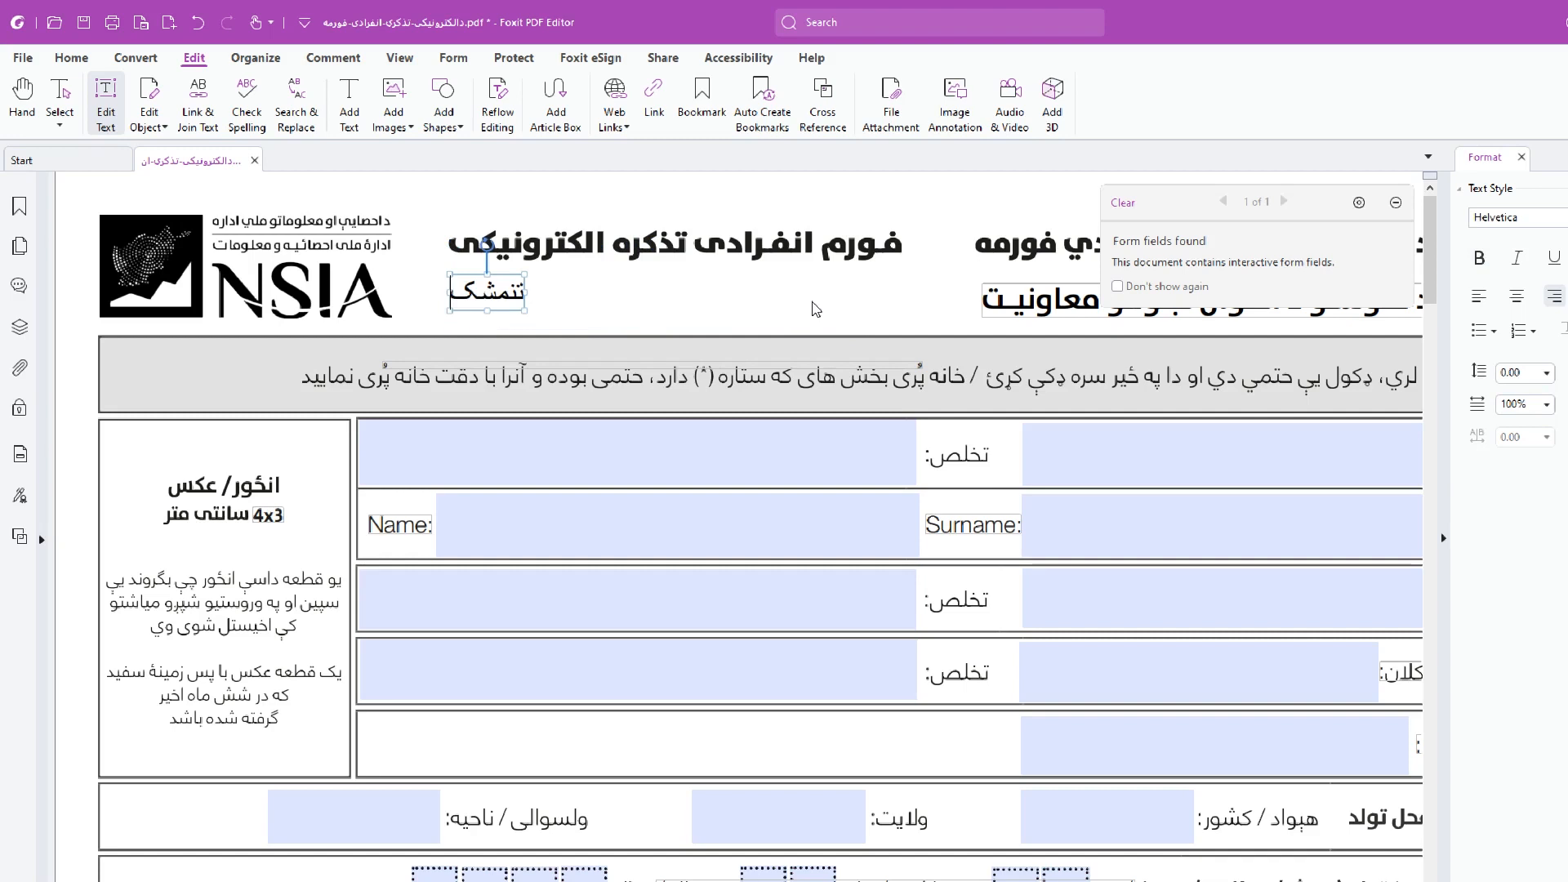
type("بنتنمباالخش")
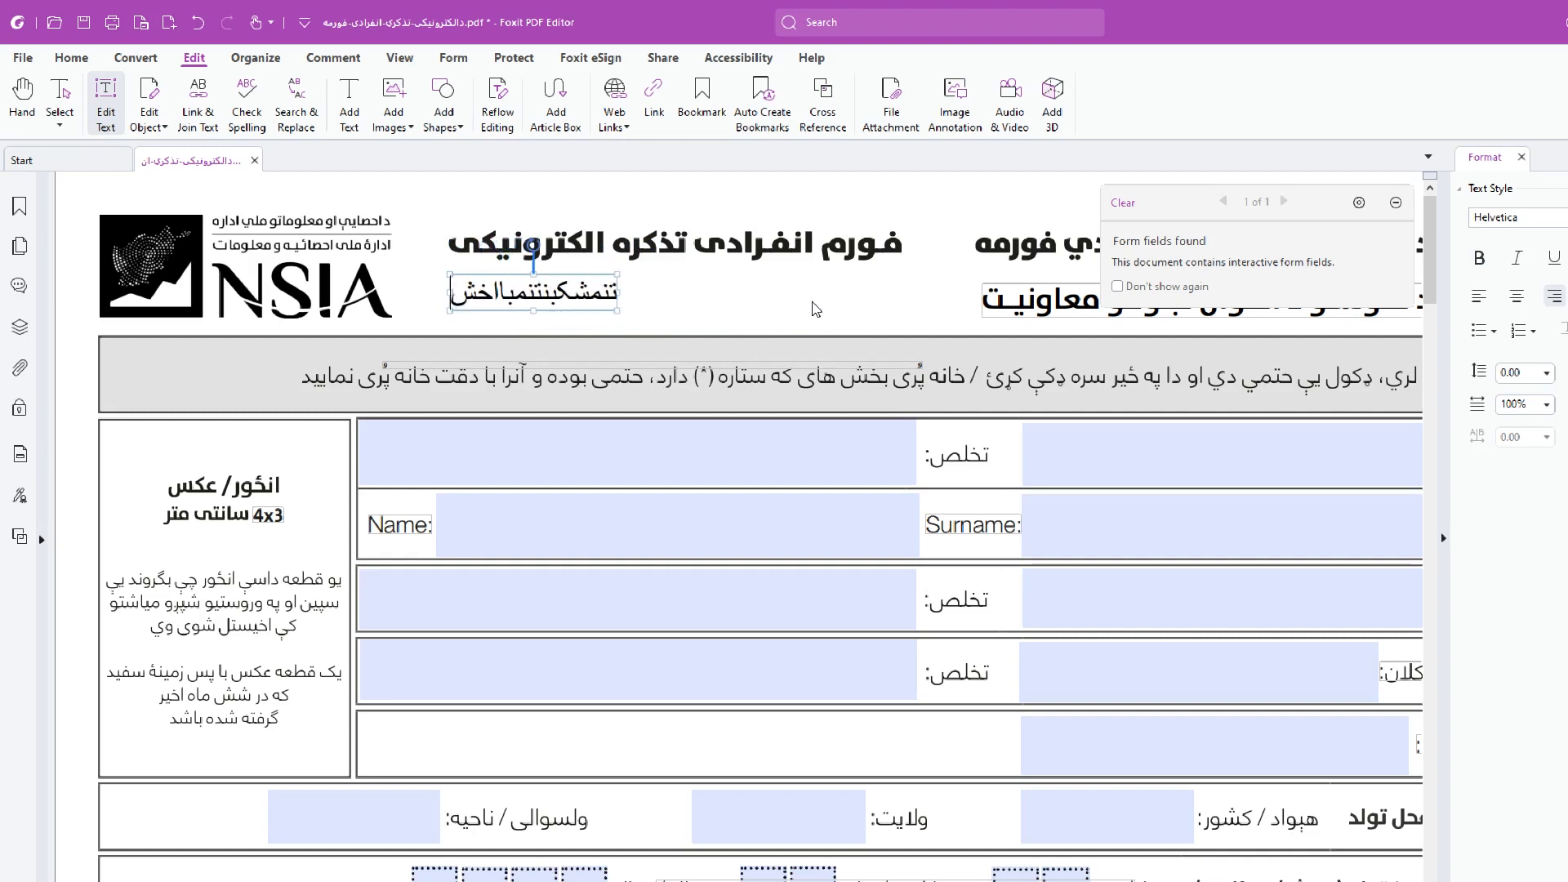
key("ctrl+a")
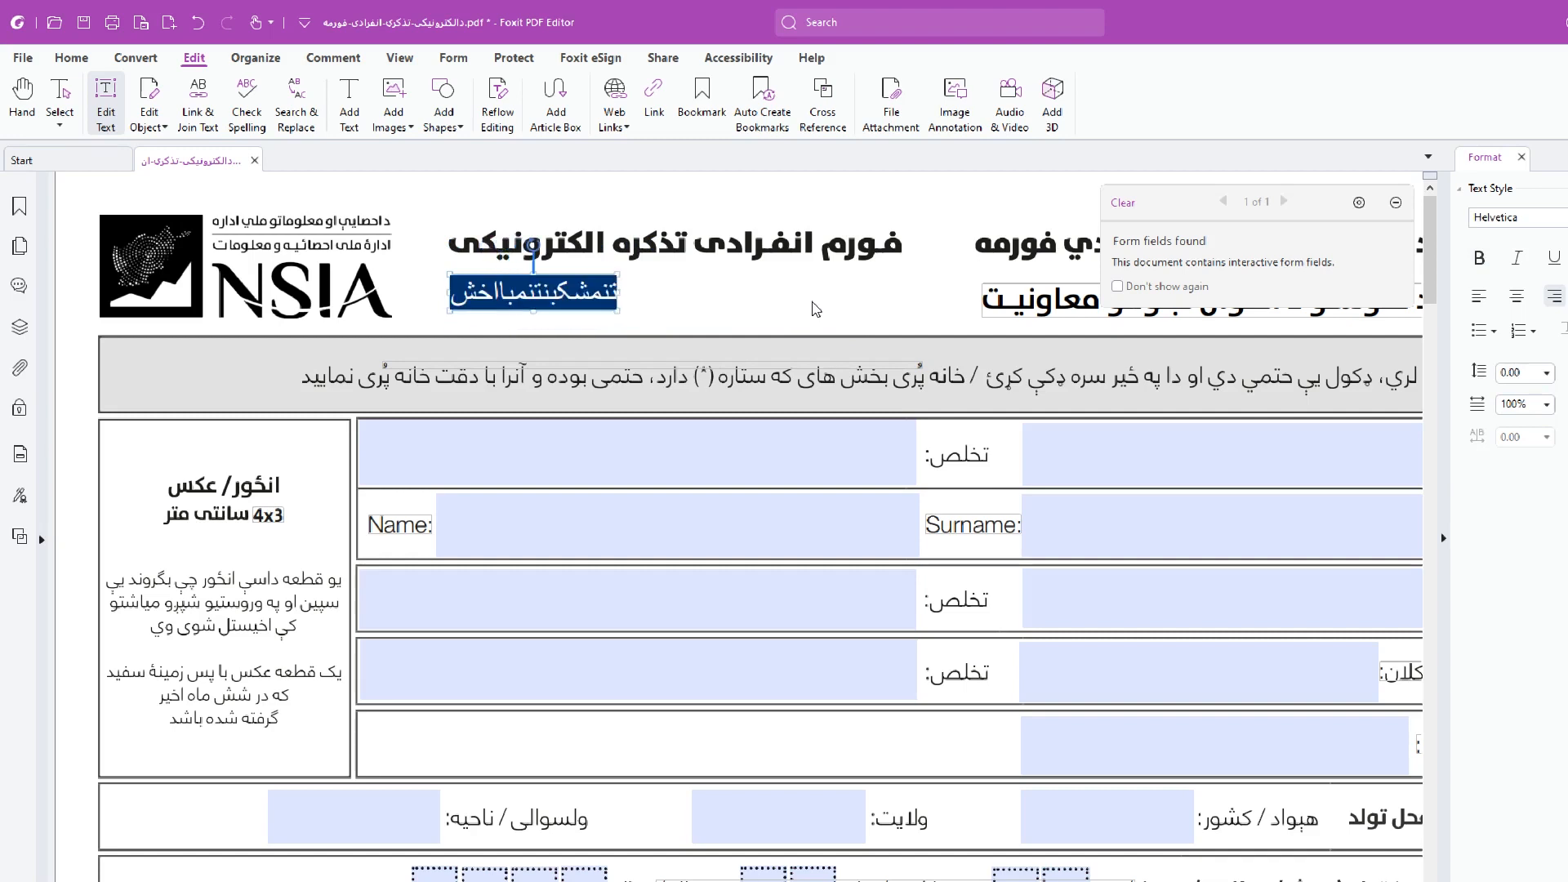
key("Delete")
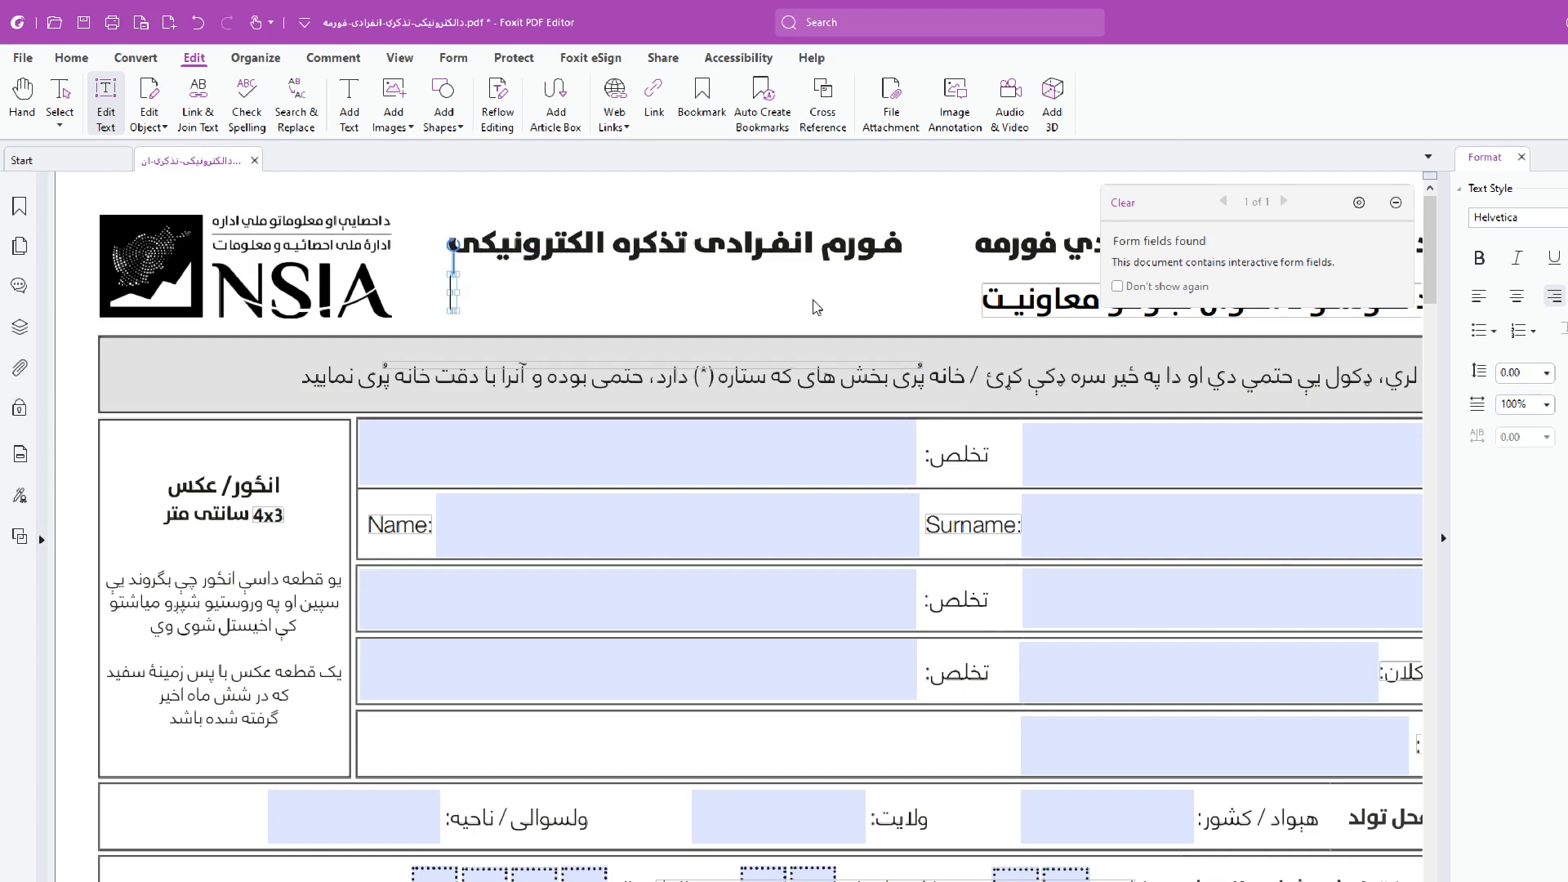
Undo all the text edits made to the subtitle line
key("ctrl+z")
key("ctrl+z")
key("ctrl+z")
key("ctrl+z")
key("ctrl+z")
key("ctrl+z")
key("ctrl+z")
key("ctrl+z")
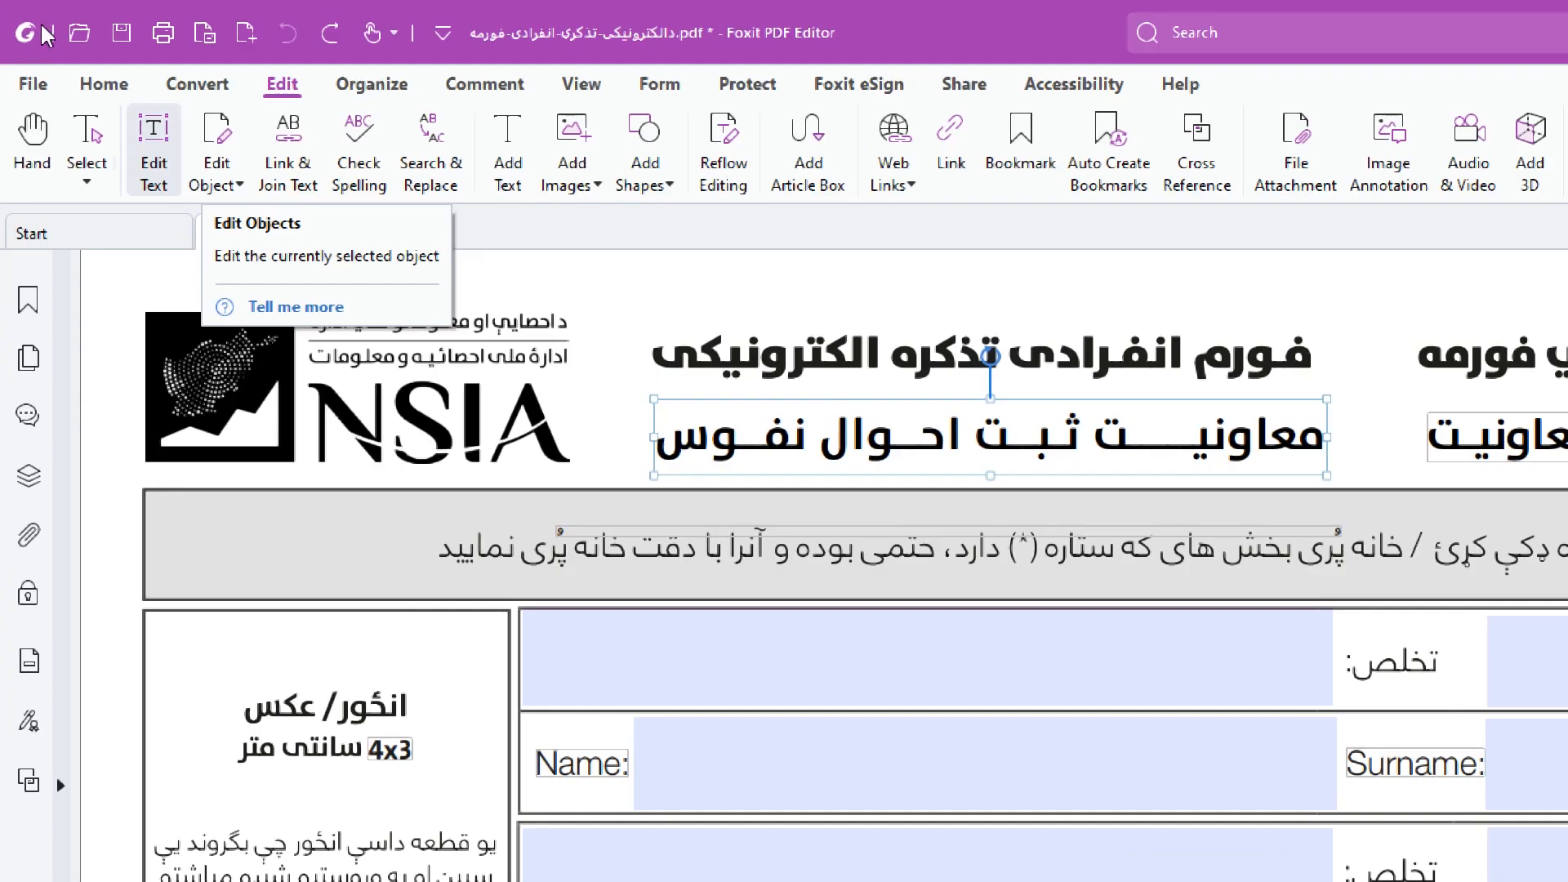
Switch to object editing for all object types in the document
left_click(222, 183)
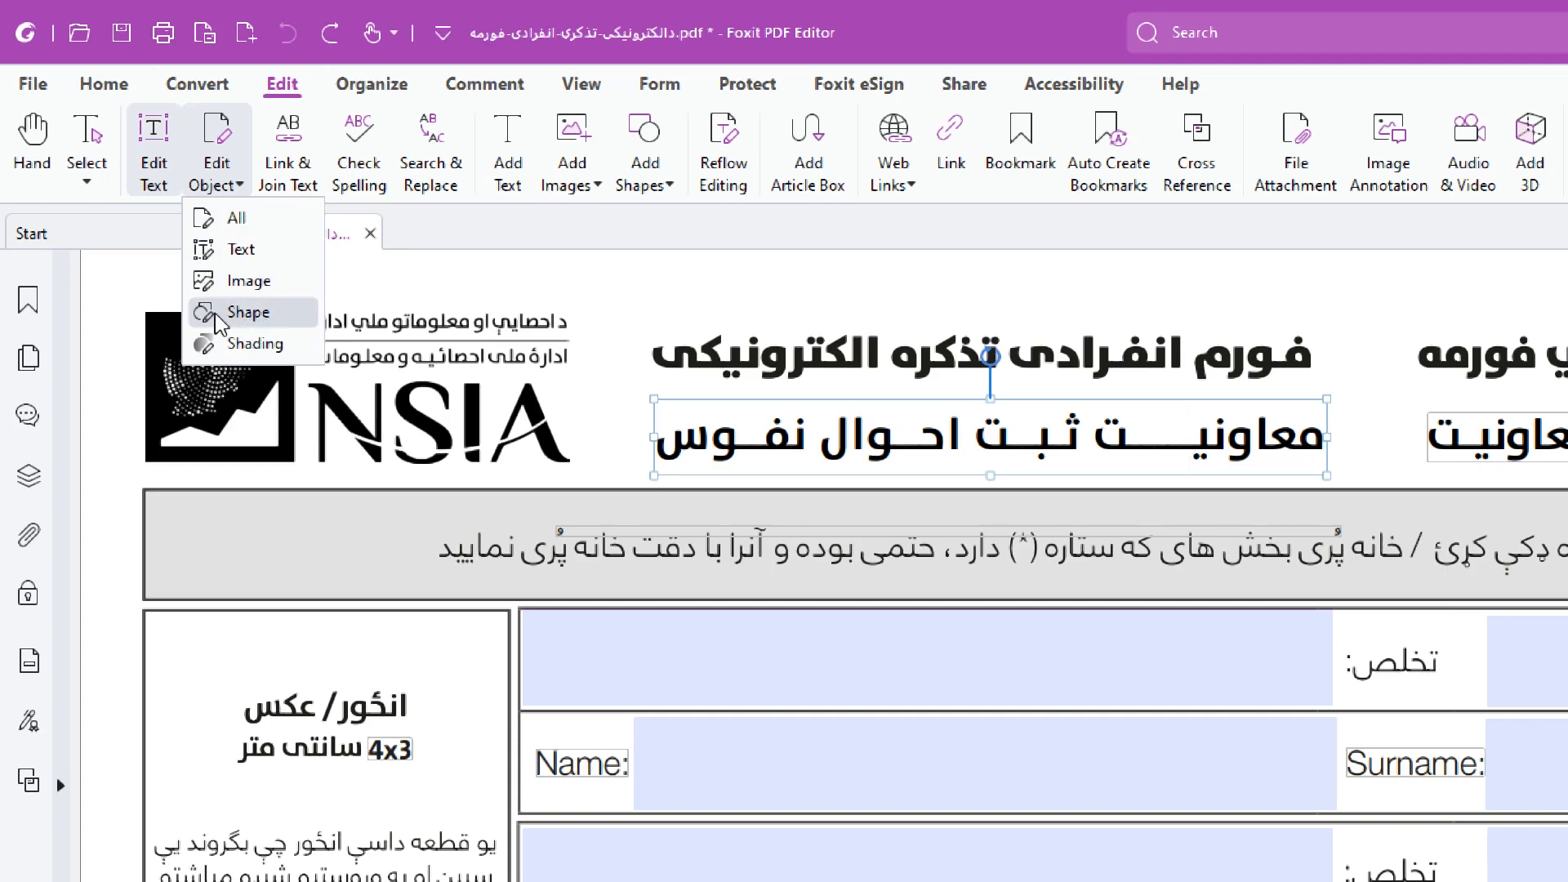
left_click(252, 219)
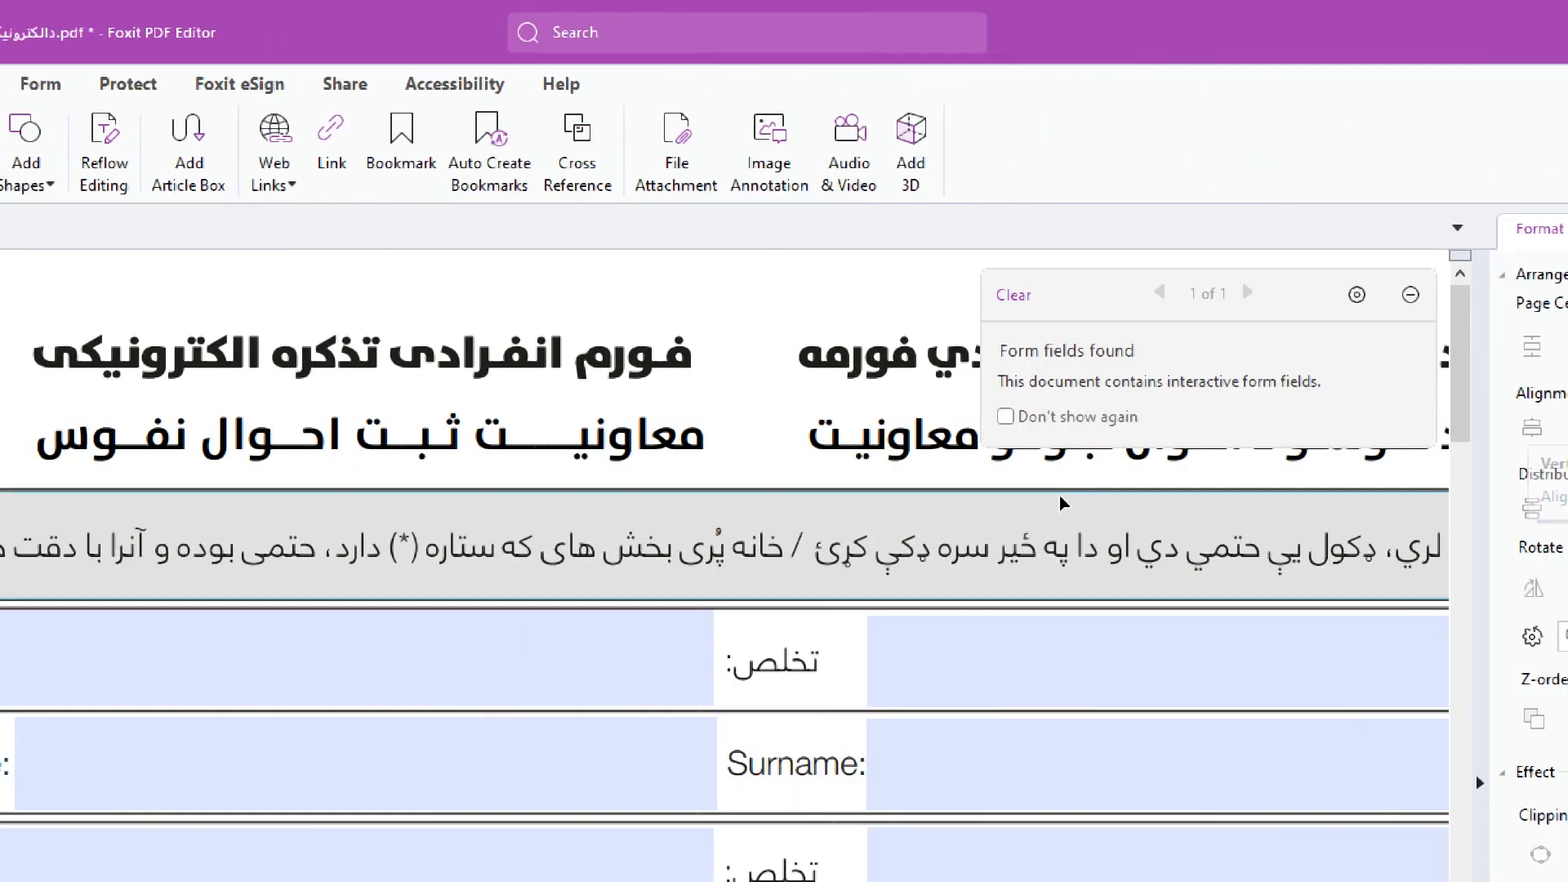
scroll(831, 570, "down", 3)
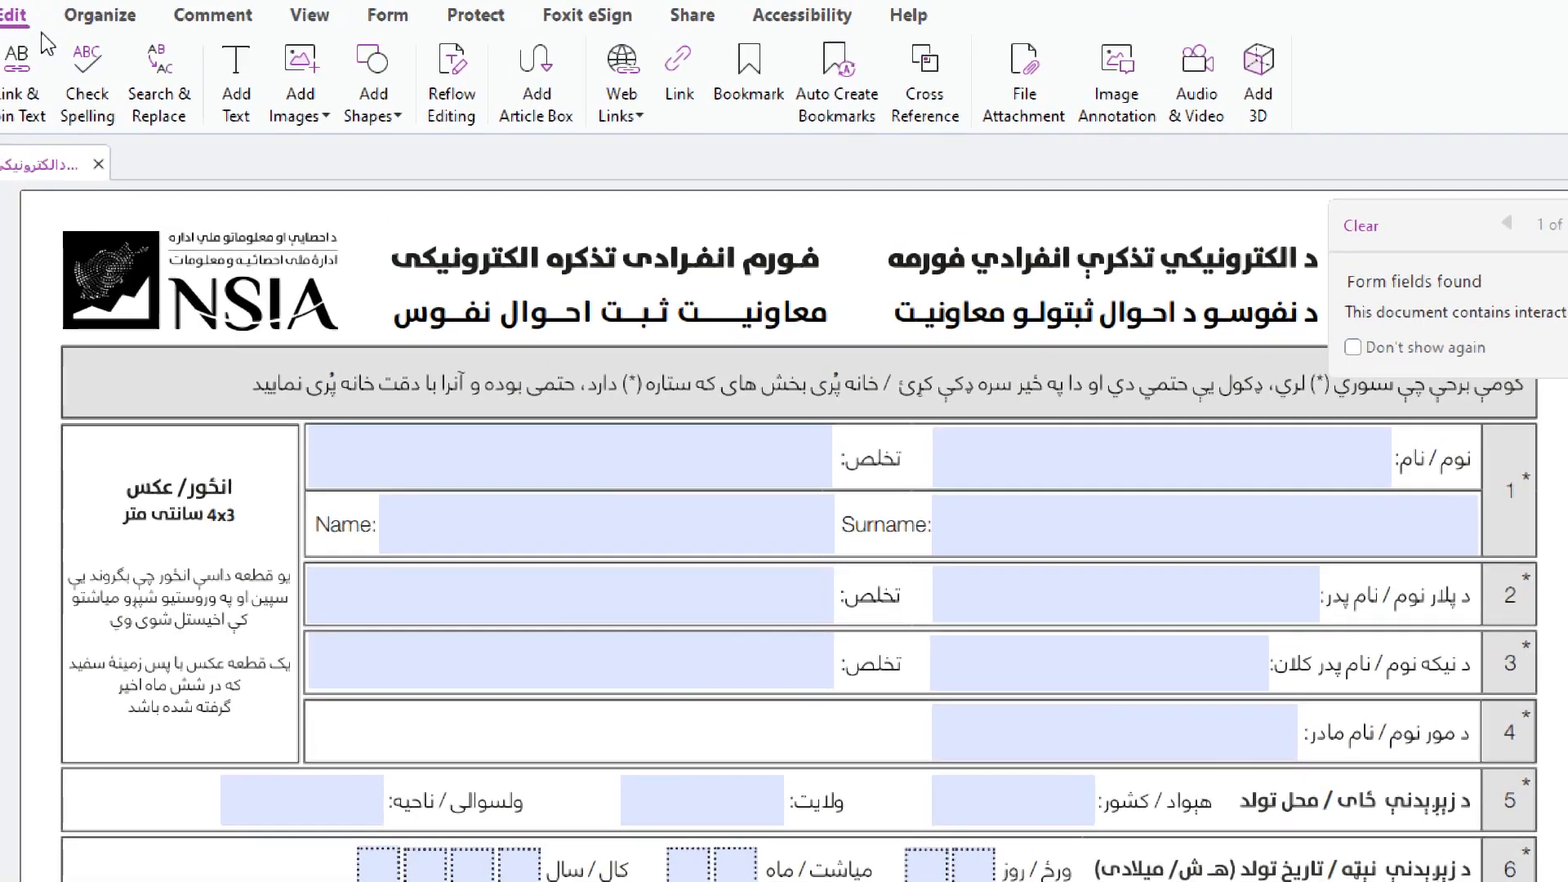
Try deleting the NSIA logo image from the page header and undo the deletion
left_click(208, 315)
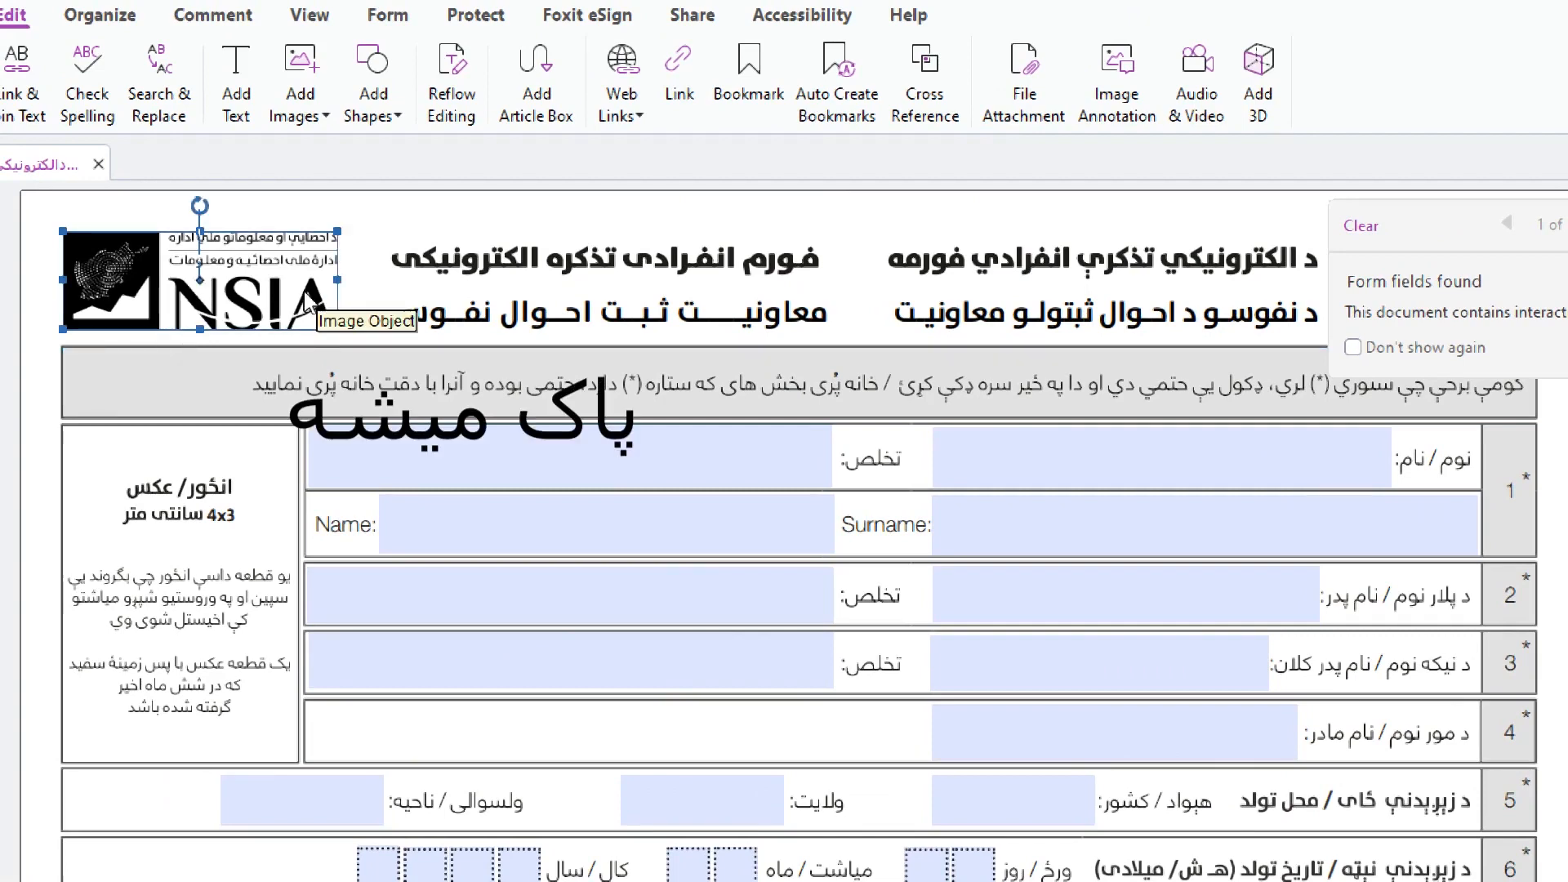
key("Delete")
key("ctrl+z")
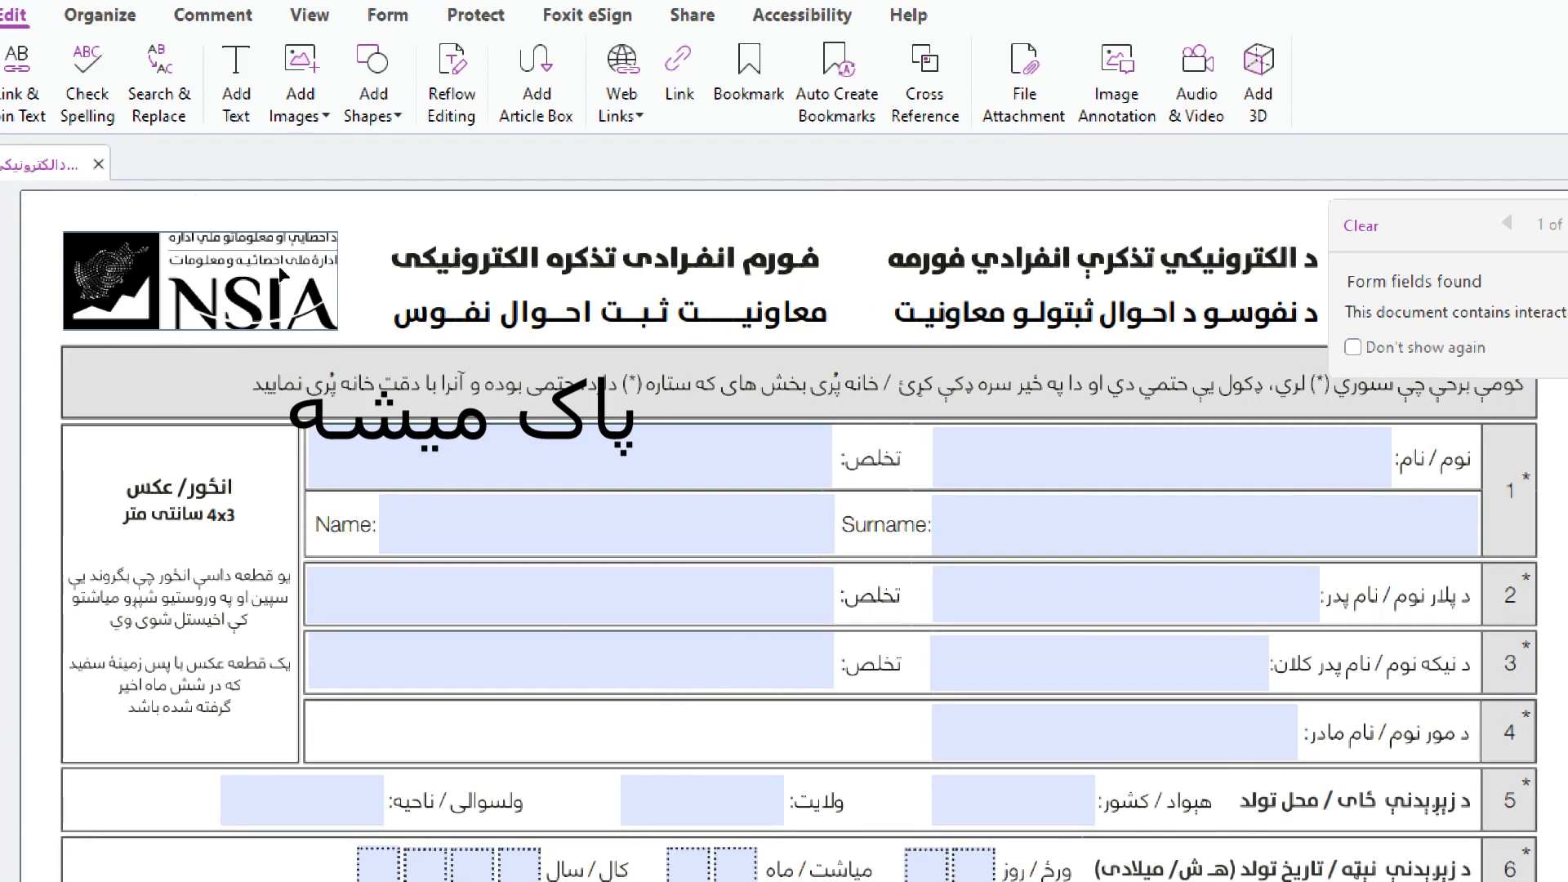
Try deleting the heading object "فورم انفرادی تذکره الکترونیکی" and undo the deletion
left_click(501, 259)
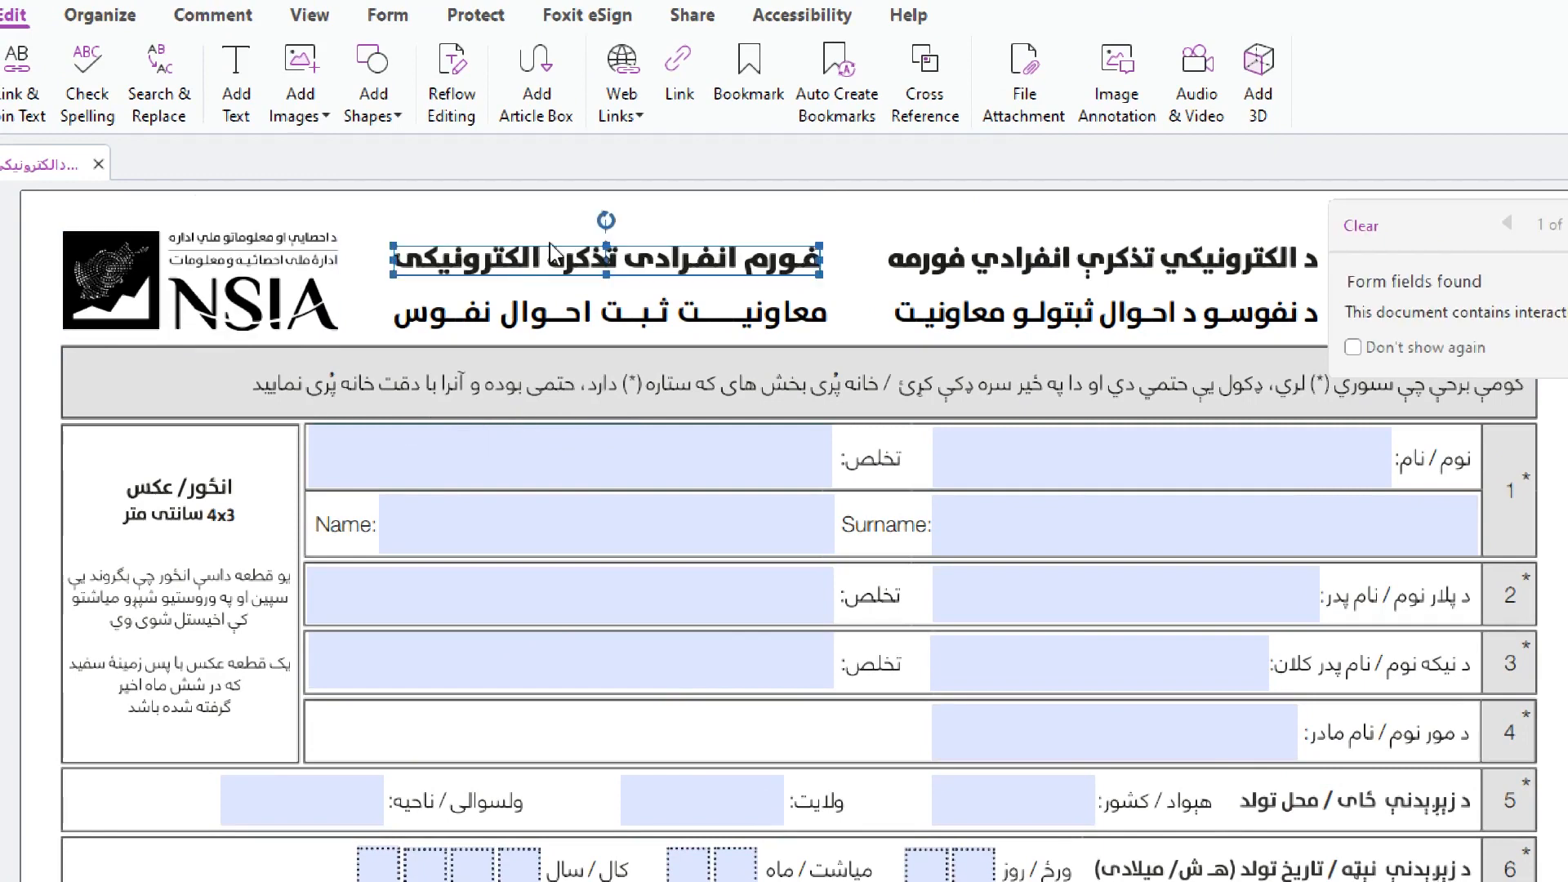
key("Delete")
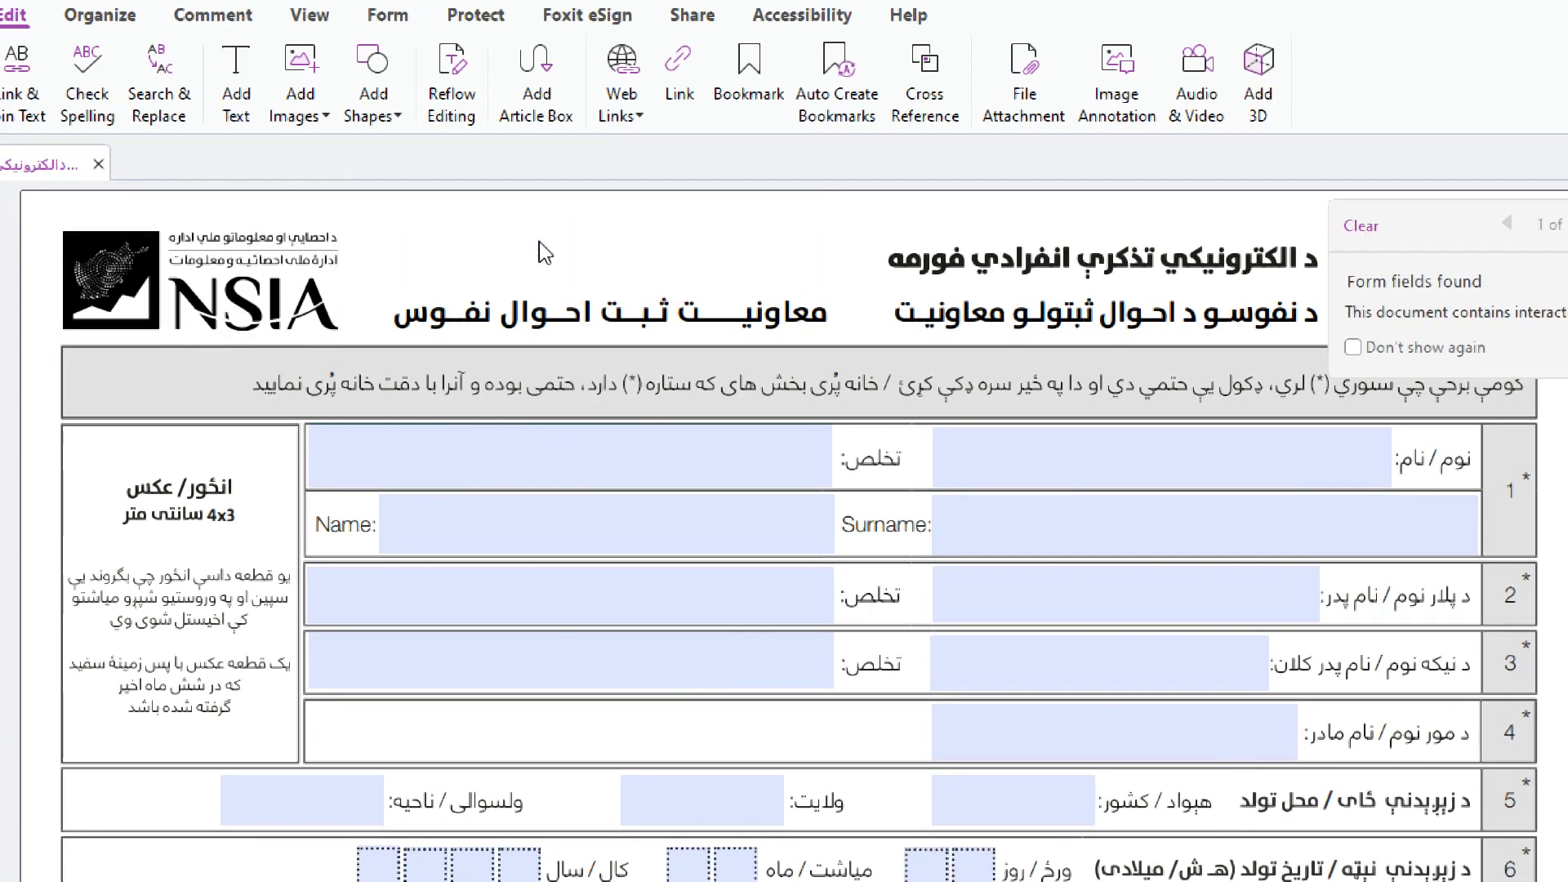
key("ctrl+z")
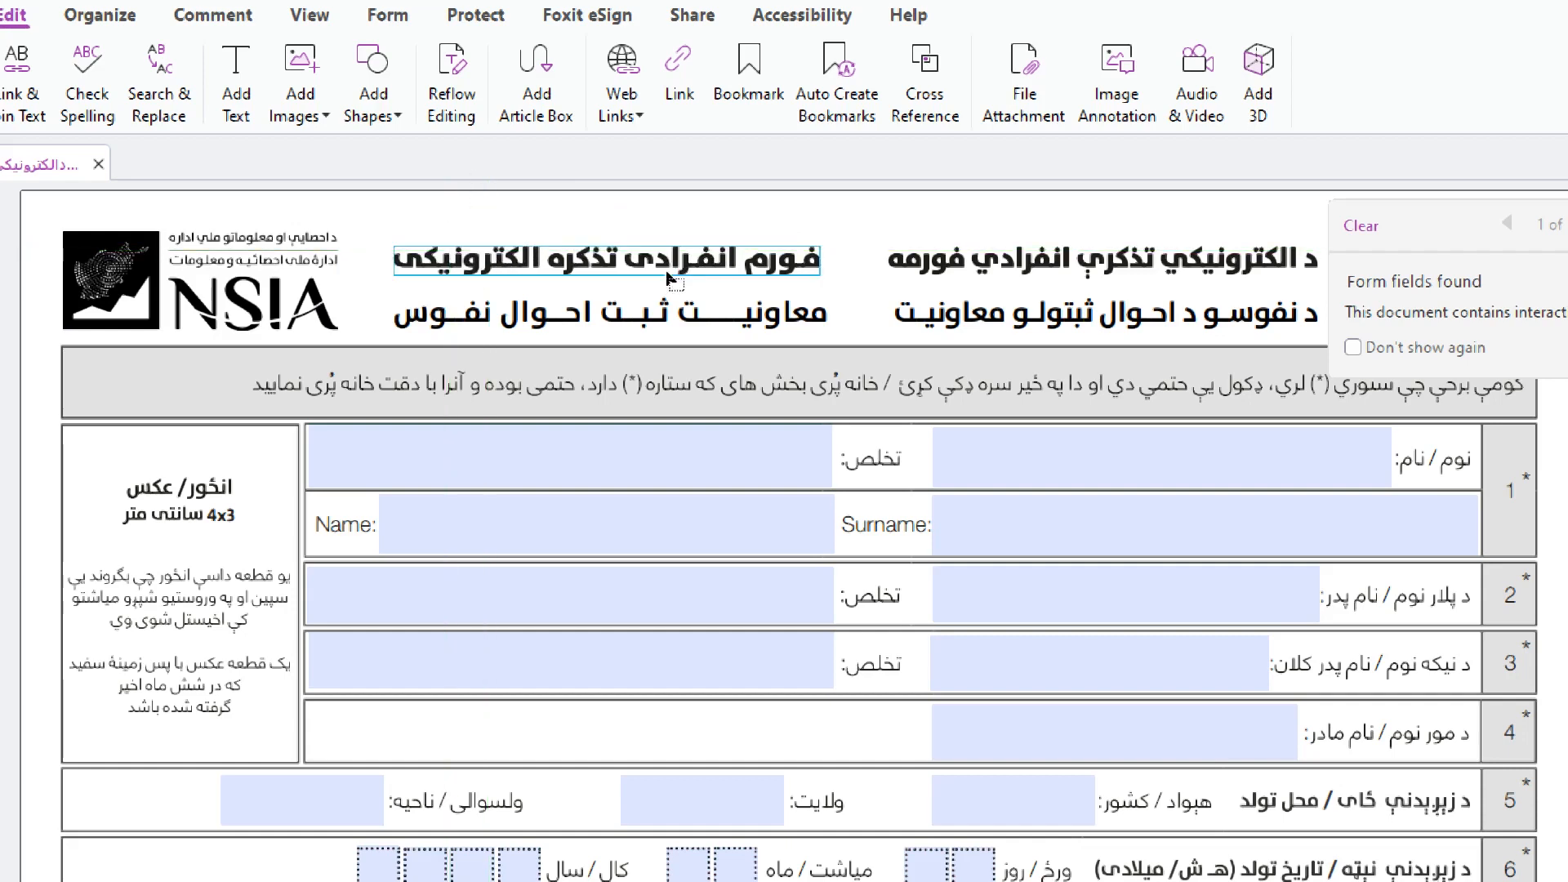
Shift the heading "فورم انفرادی تذکره الکترونیکی" slightly left, try moving it farther right and editing its outline, and undo that second move
left_click(431, 272)
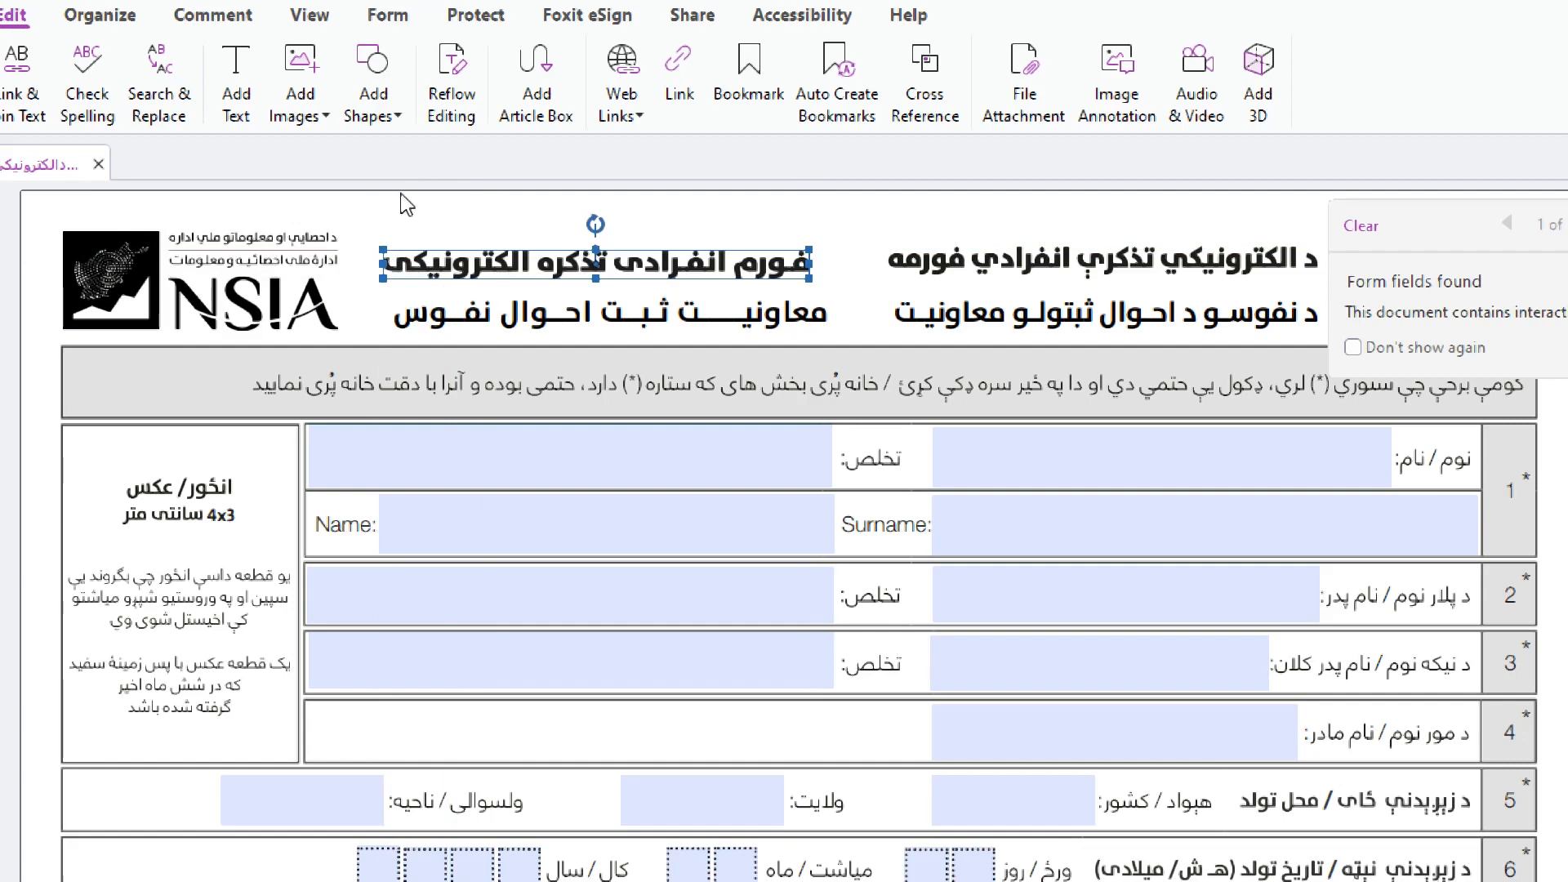
left_click_drag(448, 265, 584, 261)
double_click(562, 250)
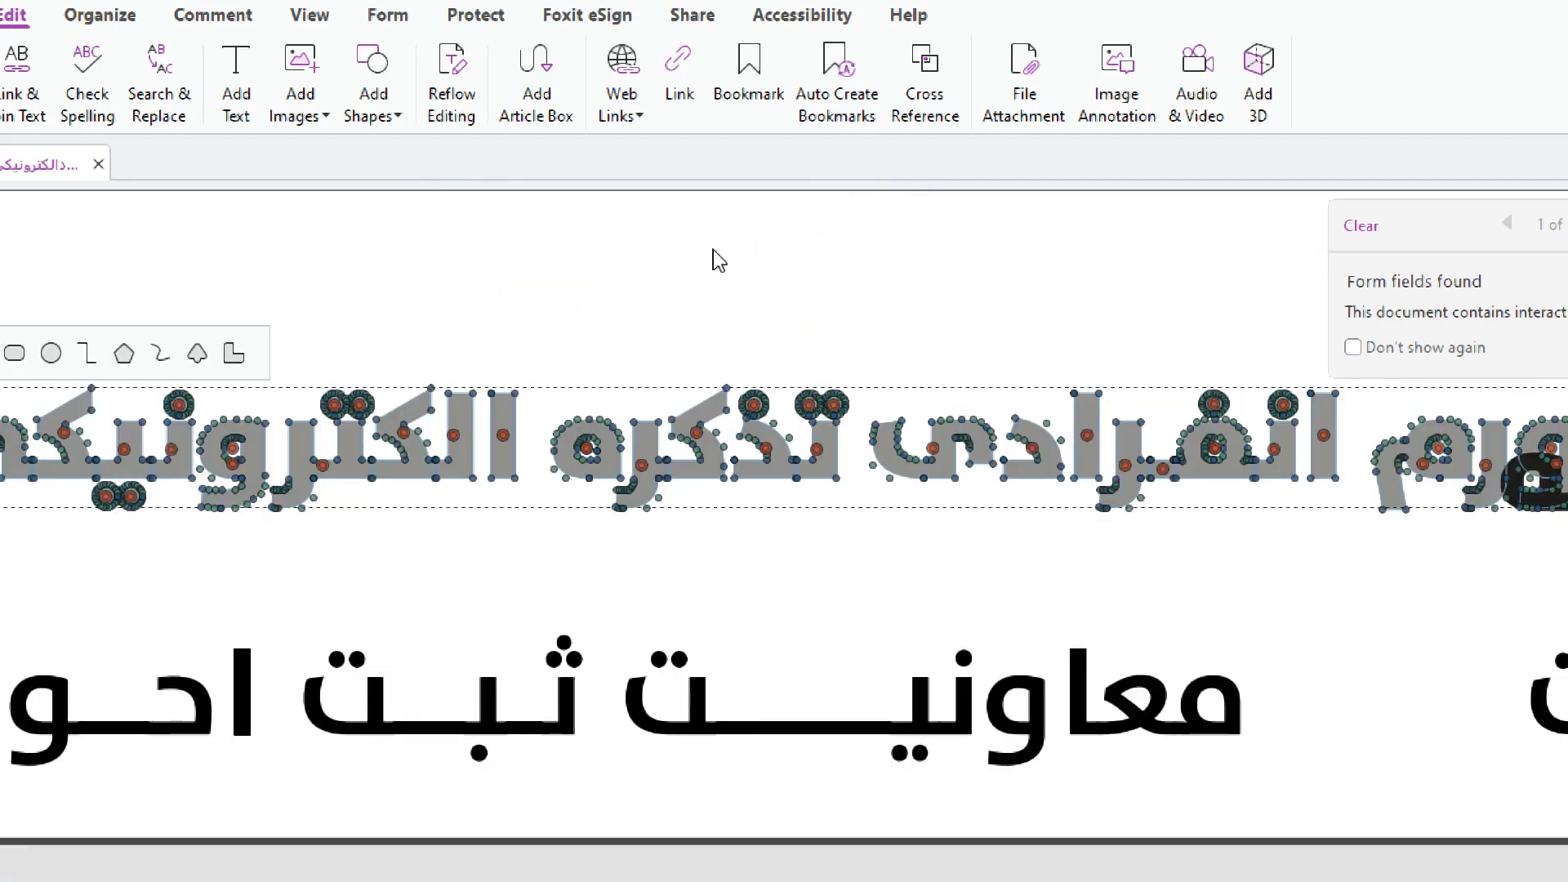
scroll(713, 248, "down", 5)
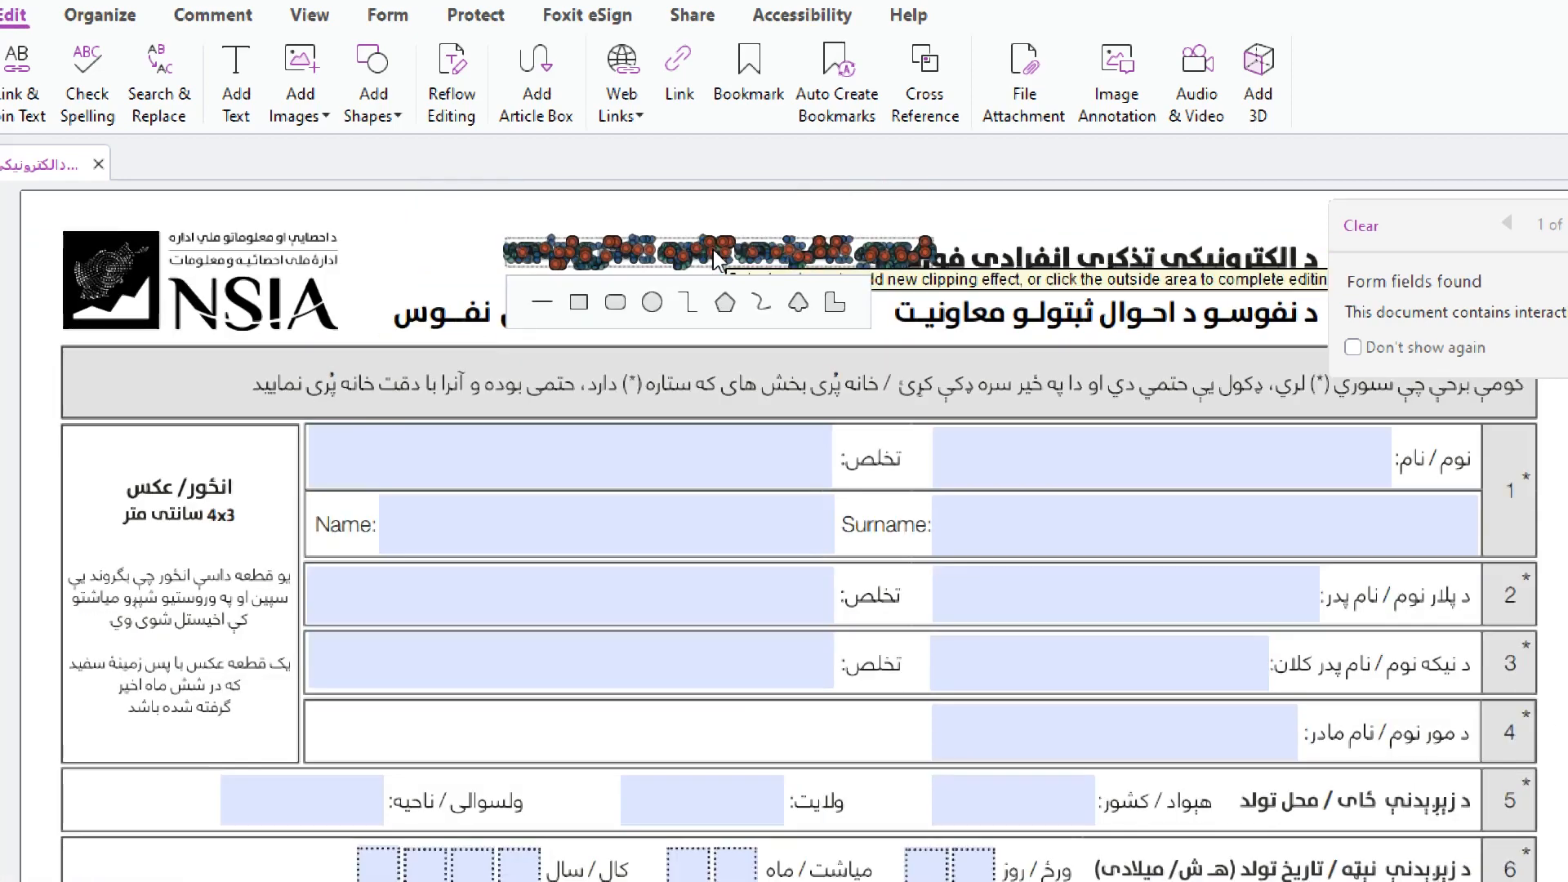
key("ctrl+z")
key("ctrl+z")
Try moving part of the instruction text in the gray banner down onto the name fields and undo the move
left_click(494, 304)
left_click(408, 377)
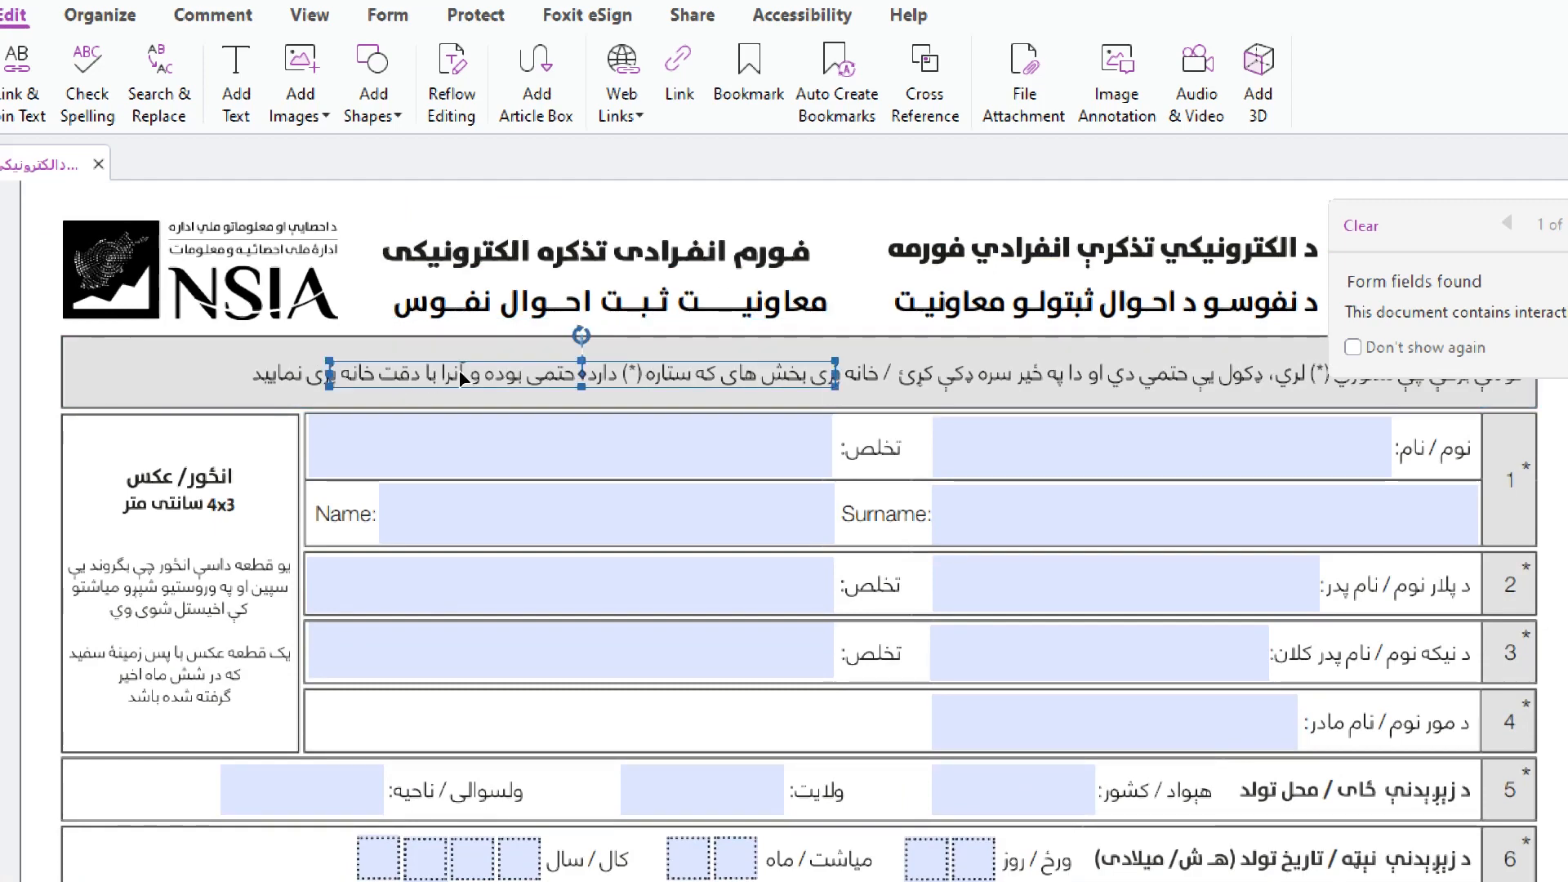
left_click_drag(464, 377, 543, 504)
key("ctrl+z")
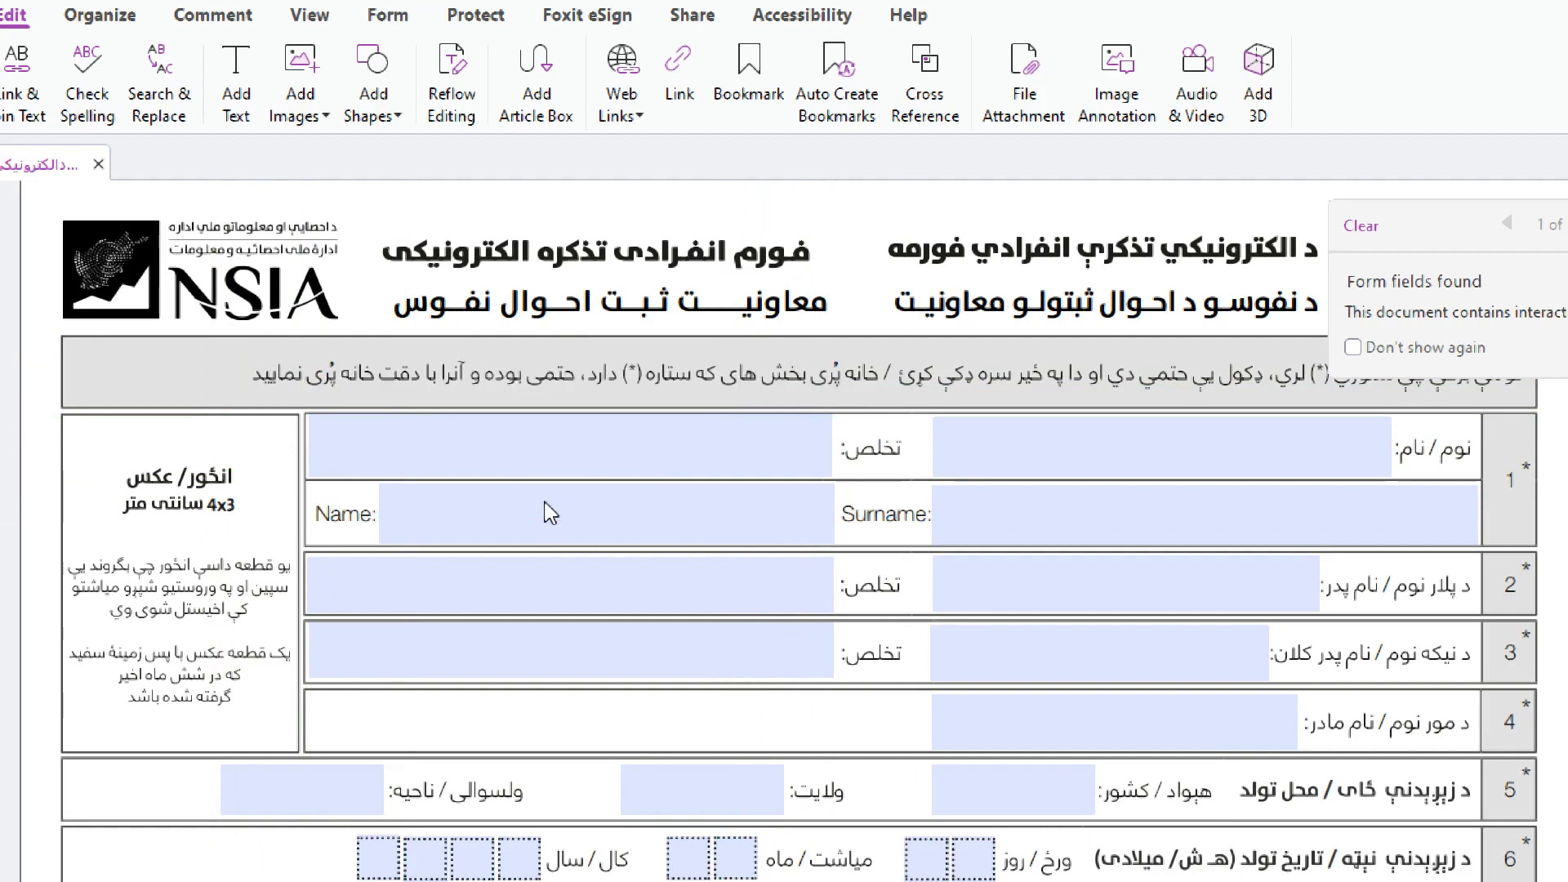
scroll(550, 513, "down", 4)
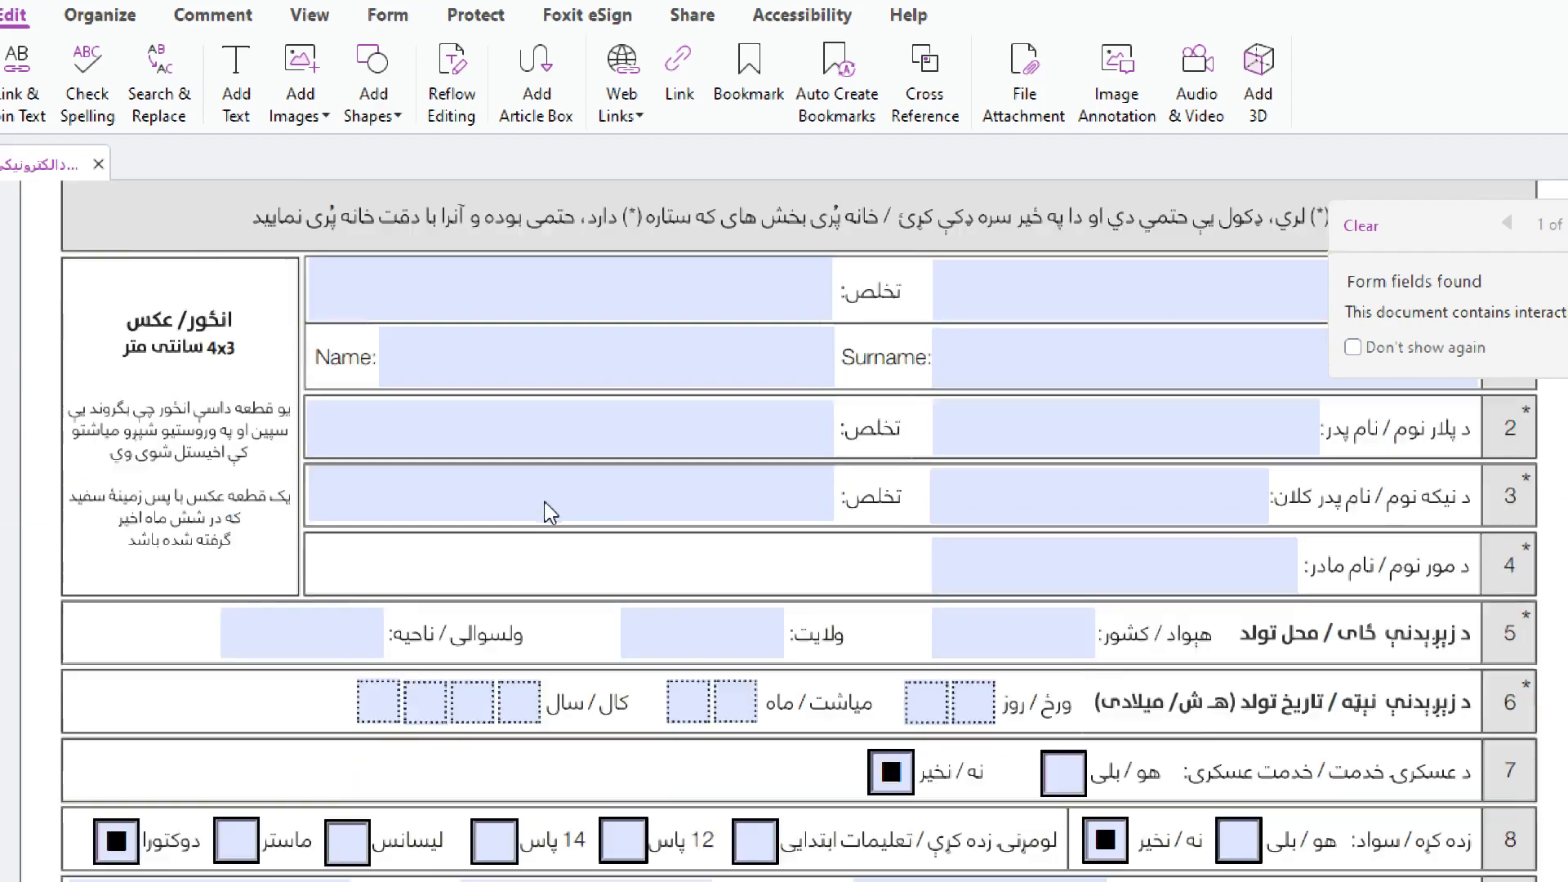
scroll(260, 372, "up", 3)
scroll(260, 372, "up", 1)
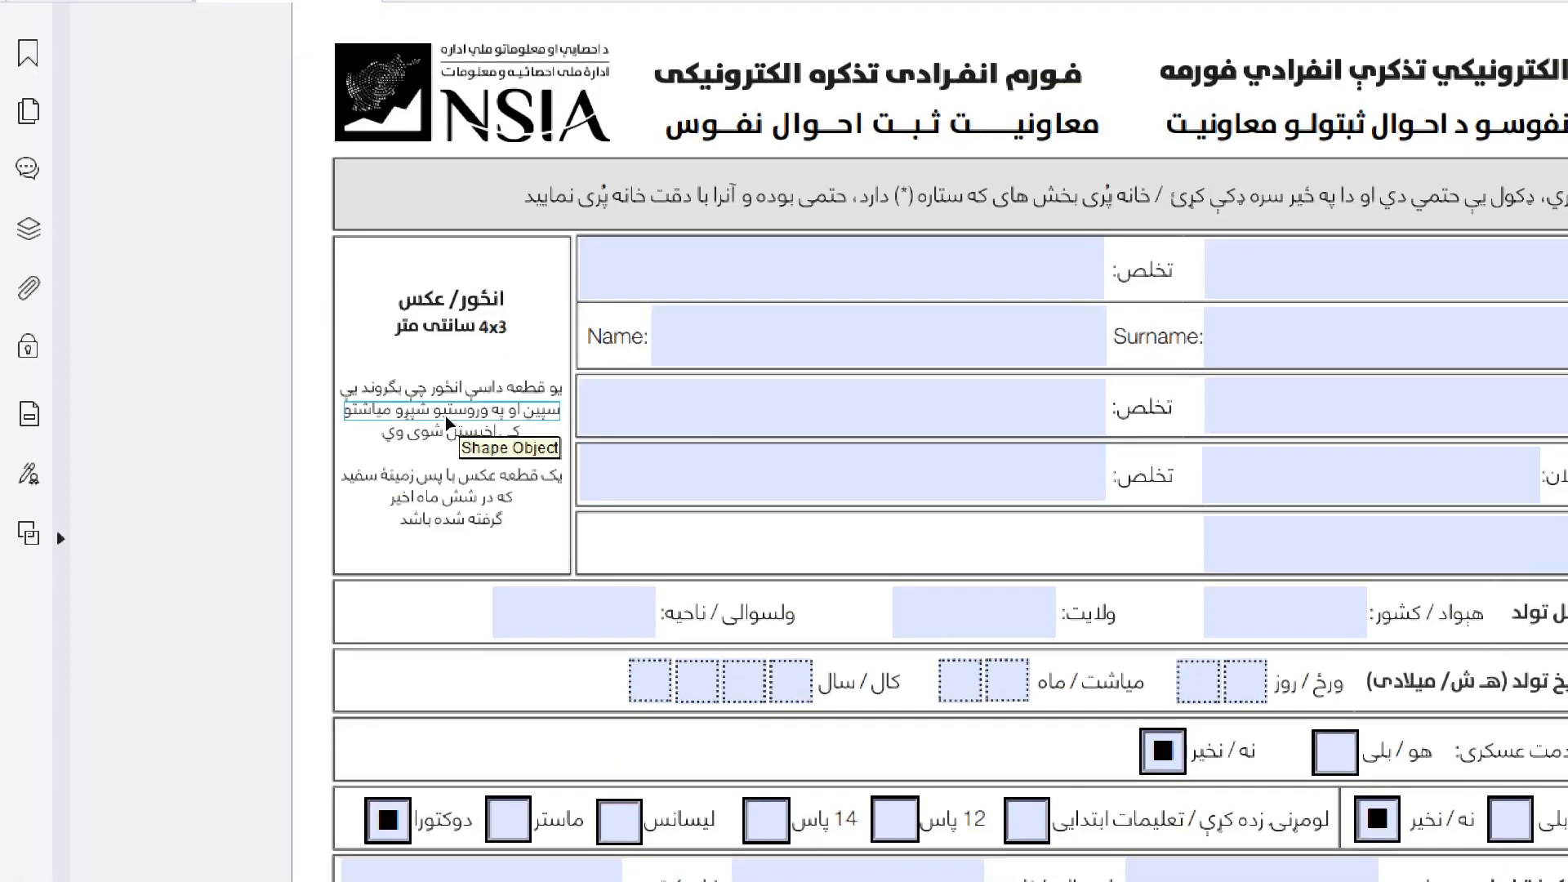
scroll(170, 662, "down", 3)
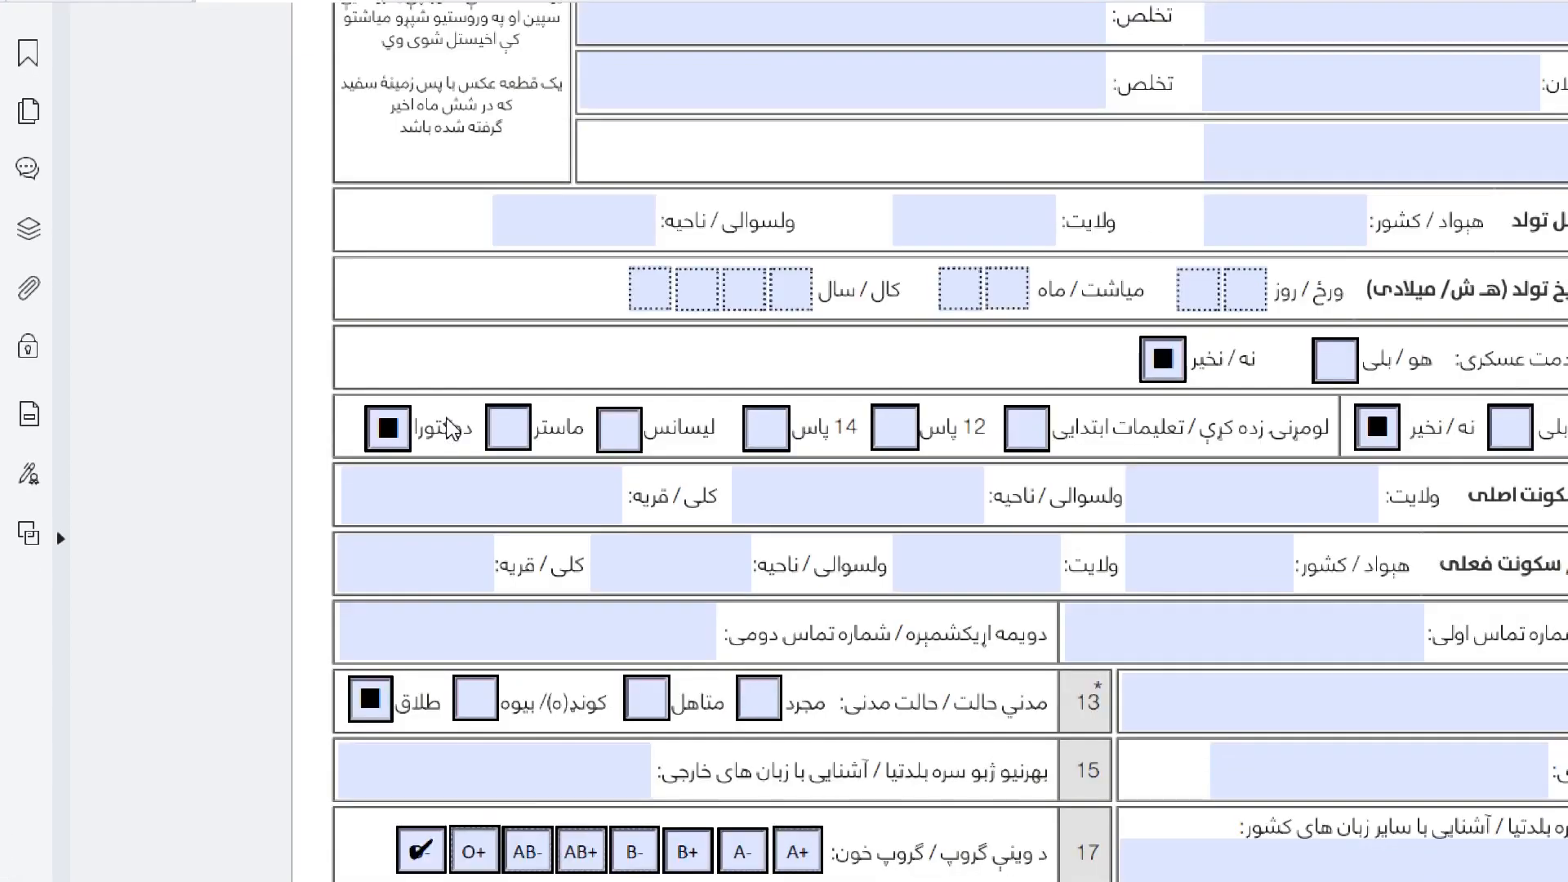
Try moving a small dotted line object onto the village field of the original residence row and undo the move
scroll(448, 429, "down", 1)
scroll(448, 429, "up", 3)
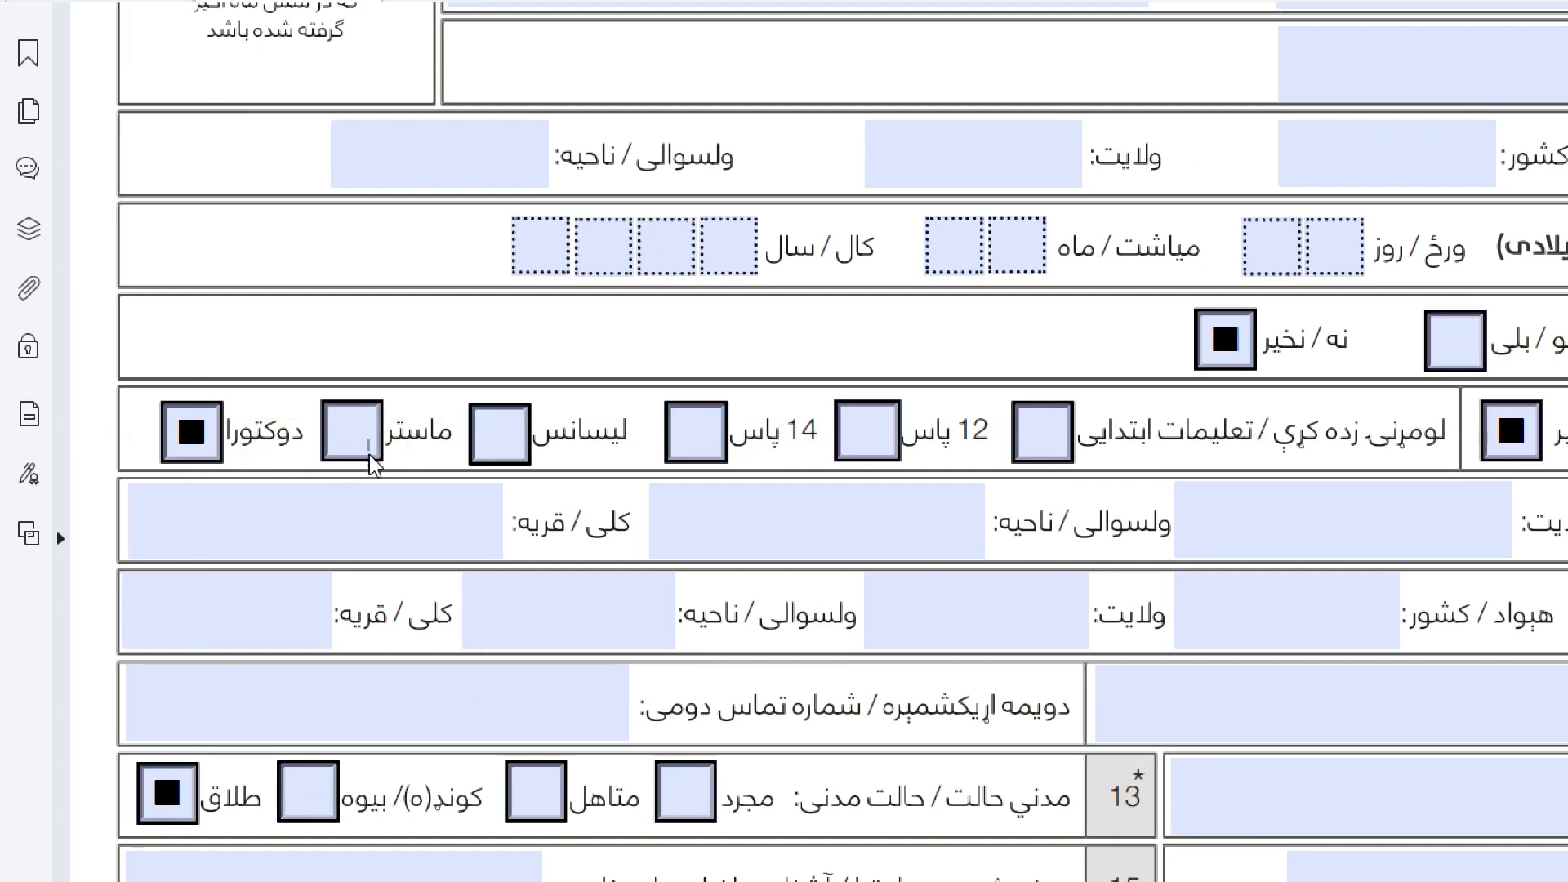
left_click_drag(382, 425, 362, 548)
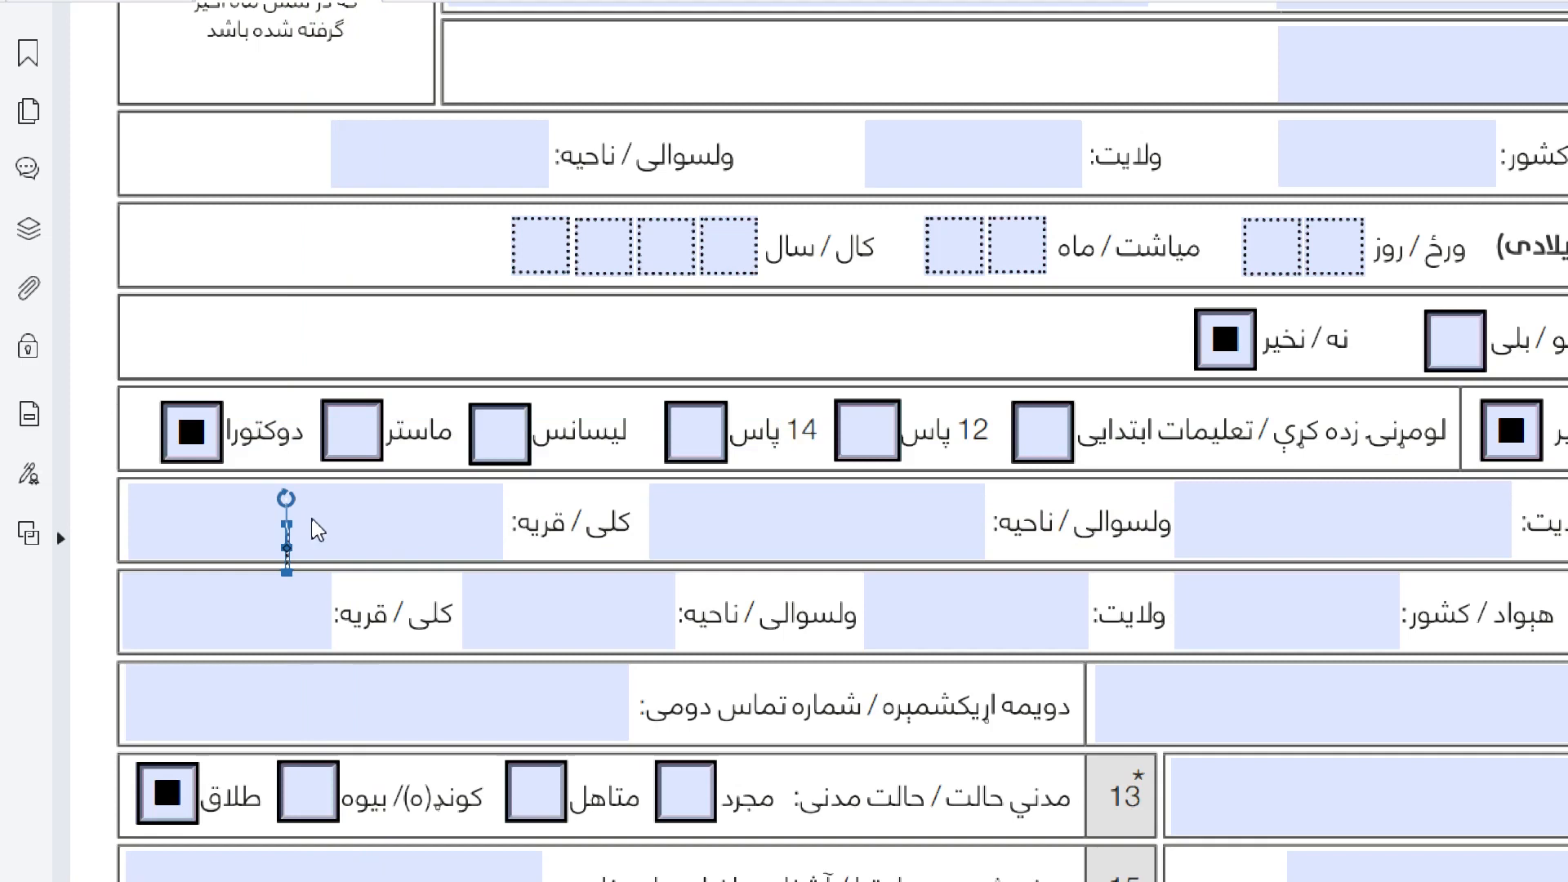
left_click_drag(285, 532, 399, 458)
key("ctrl+z")
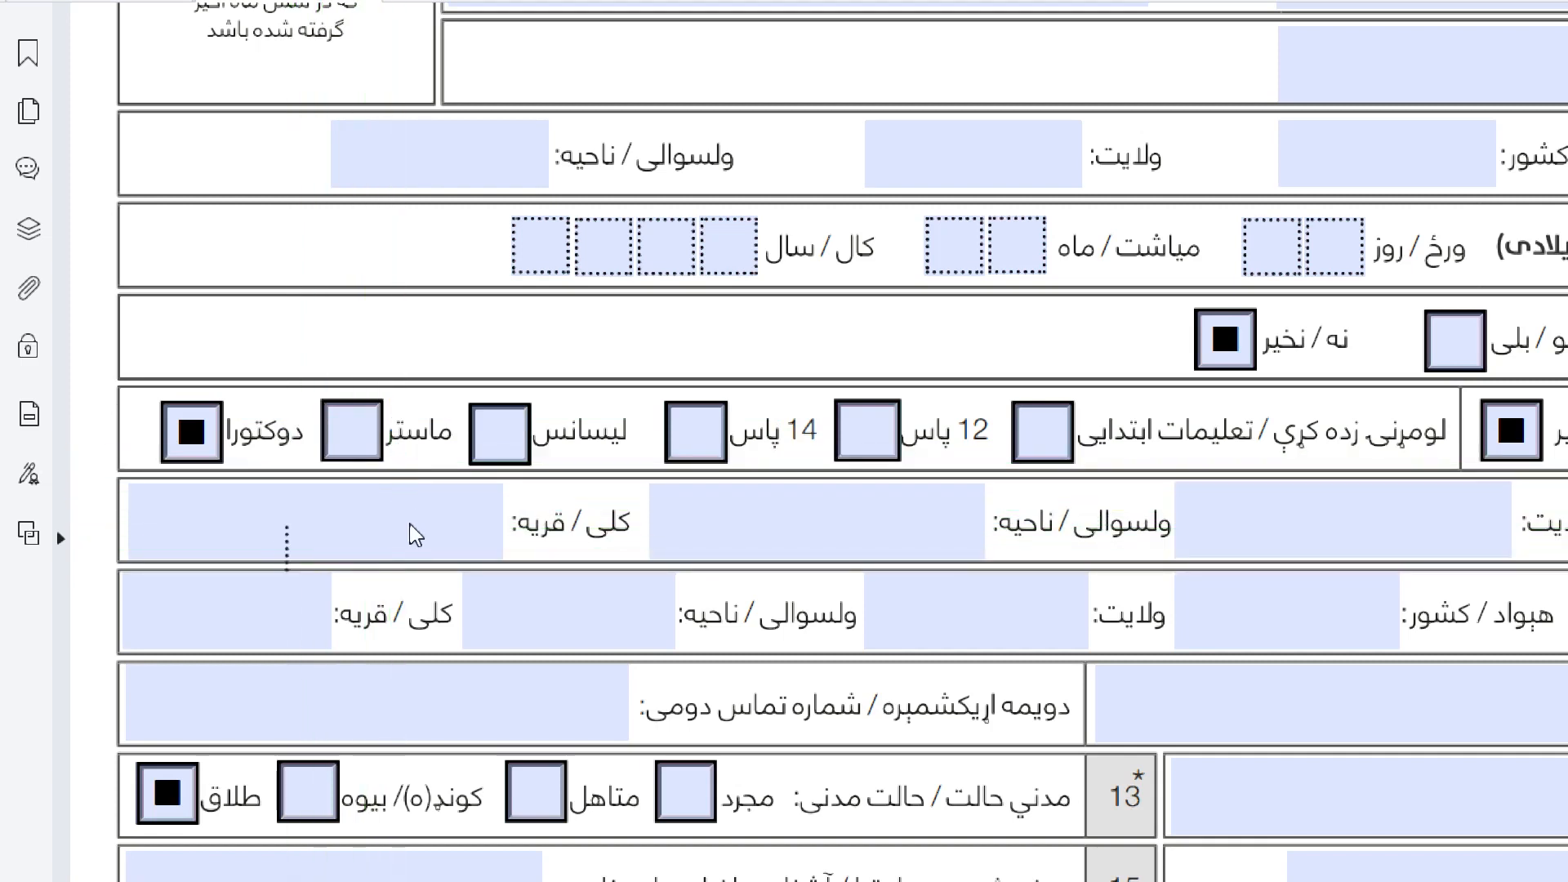
left_click(576, 521)
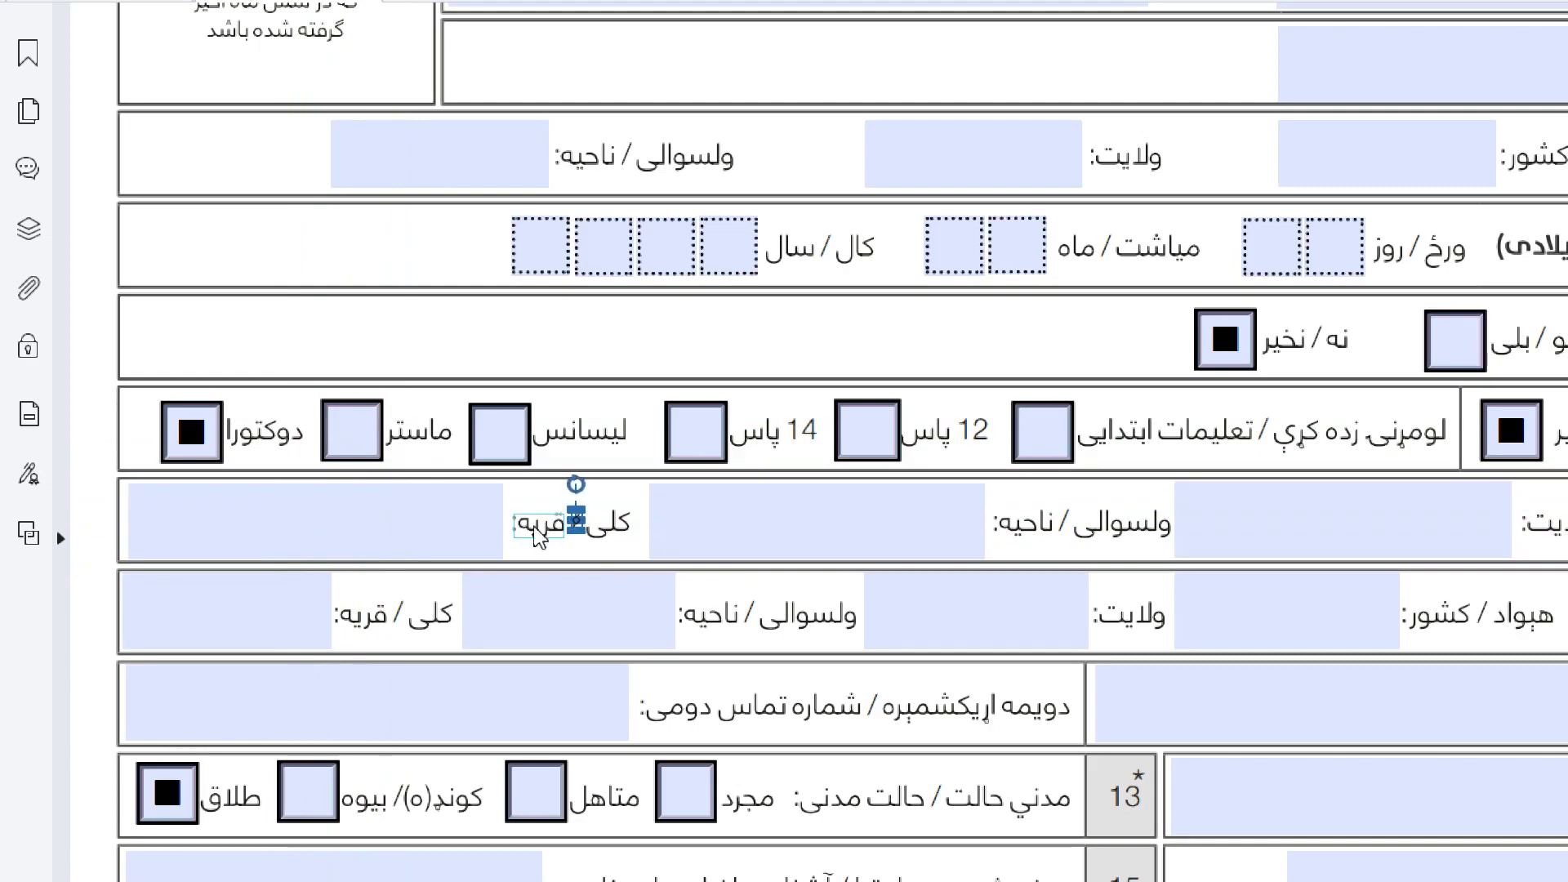
left_click(423, 529)
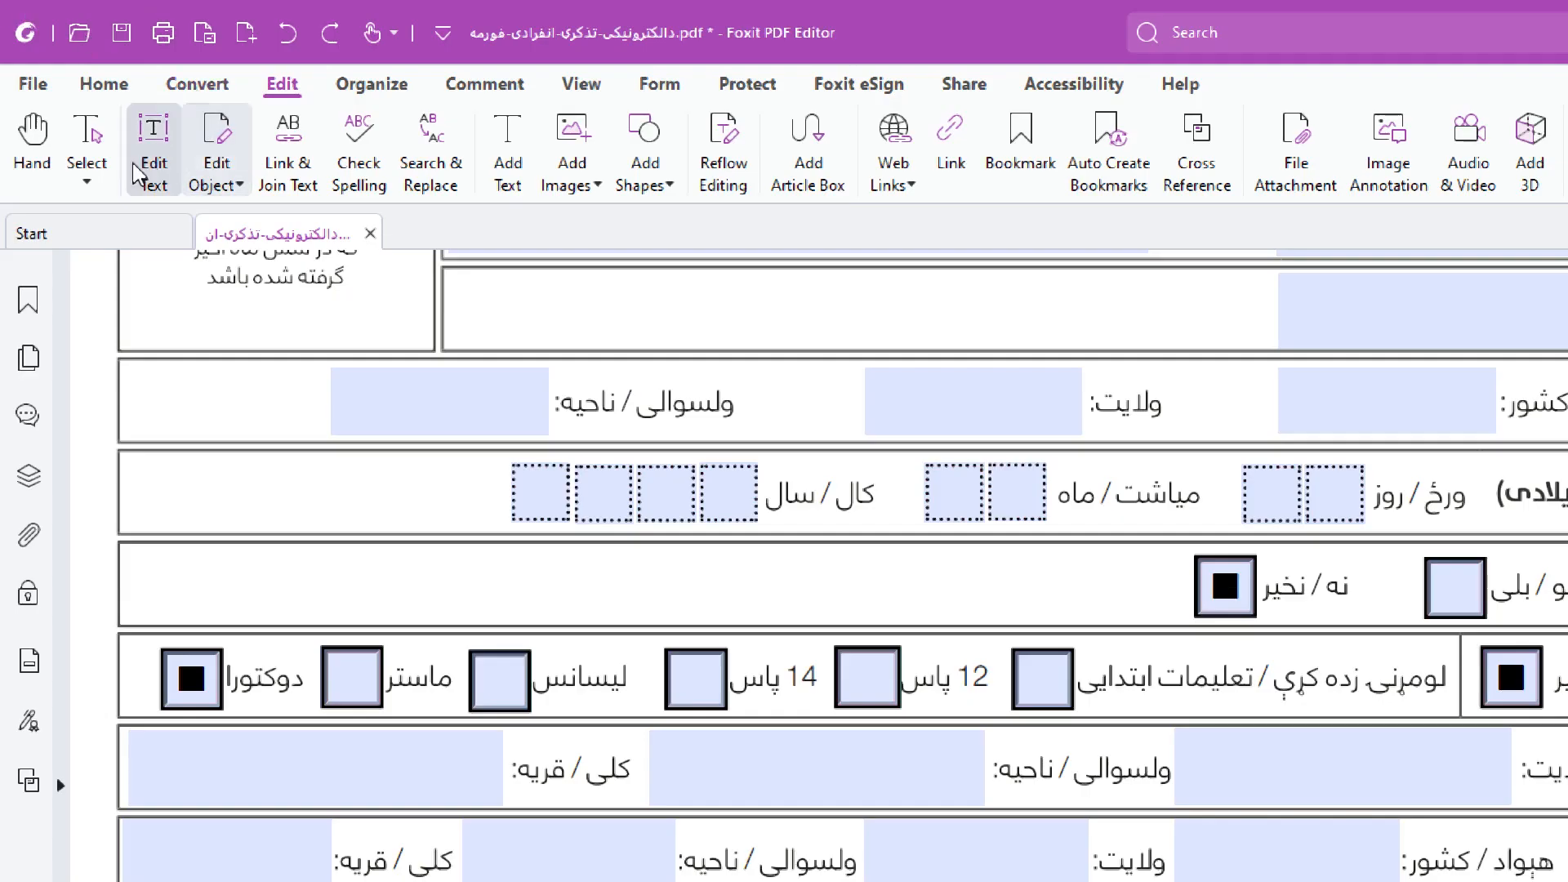
Limit object editing to shapes, try moving and deleting the dotted borders around the birth month boxes, and undo these changes
left_click(237, 187)
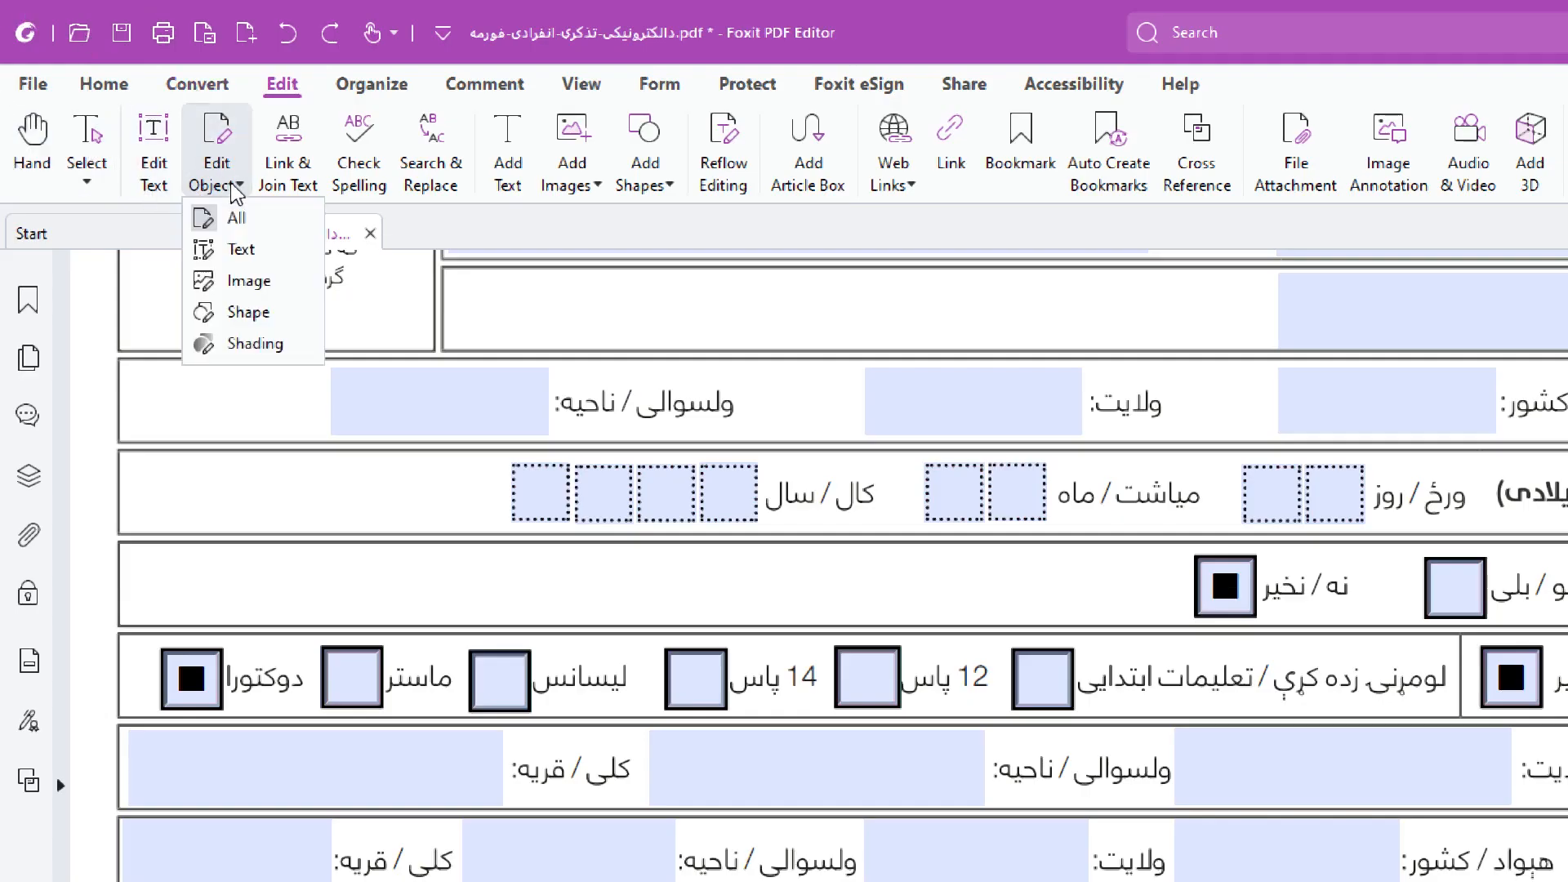
left_click(267, 315)
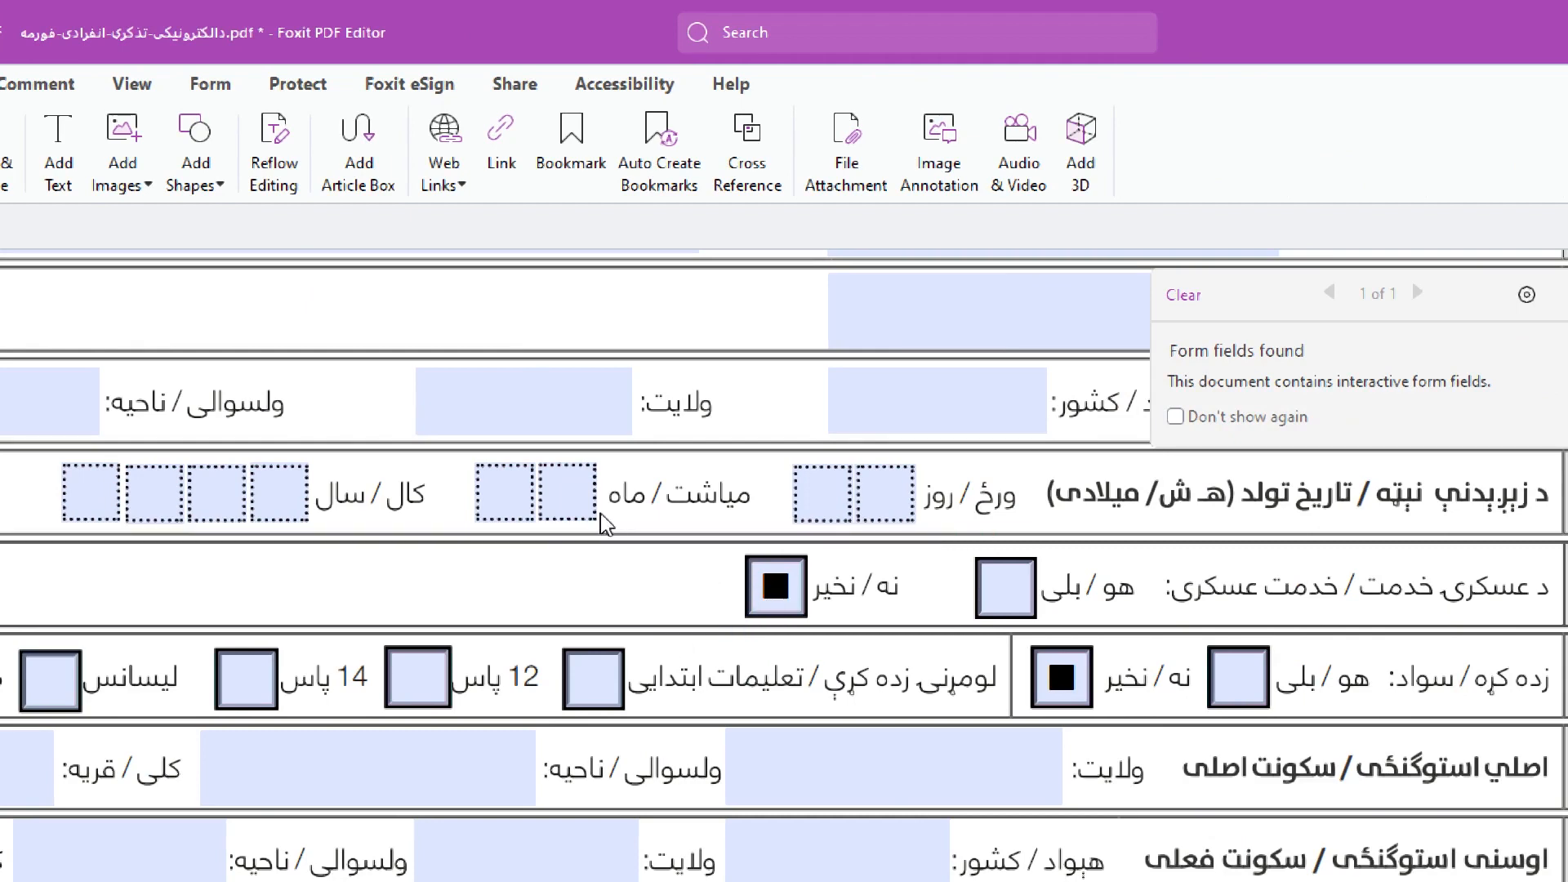
left_click_drag(595, 498, 576, 594)
left_click_drag(540, 493, 578, 606)
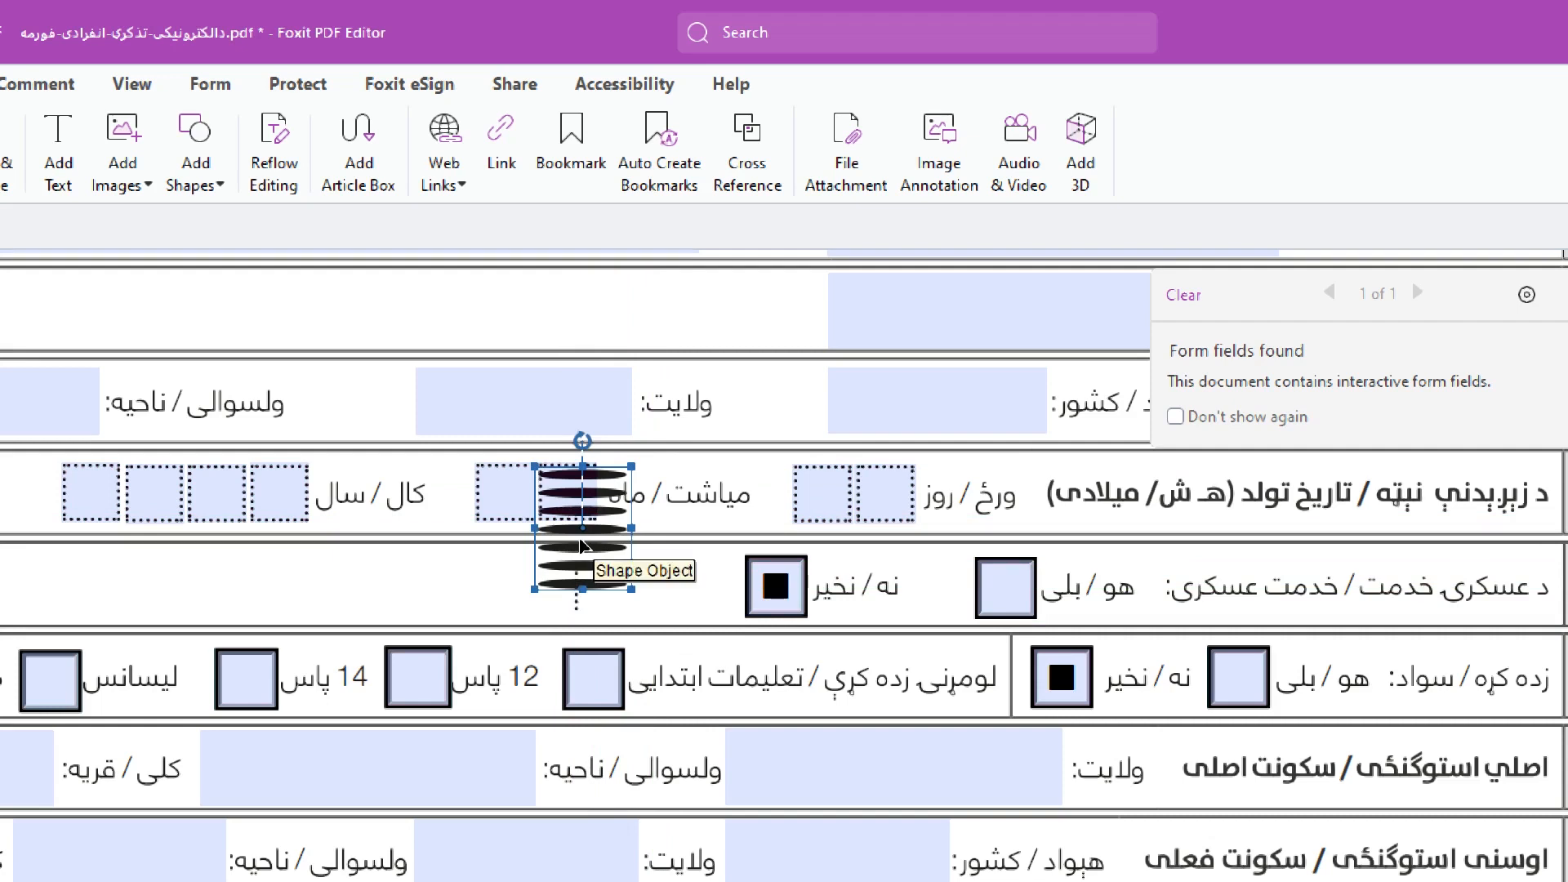
key("Delete")
key("ctrl+z")
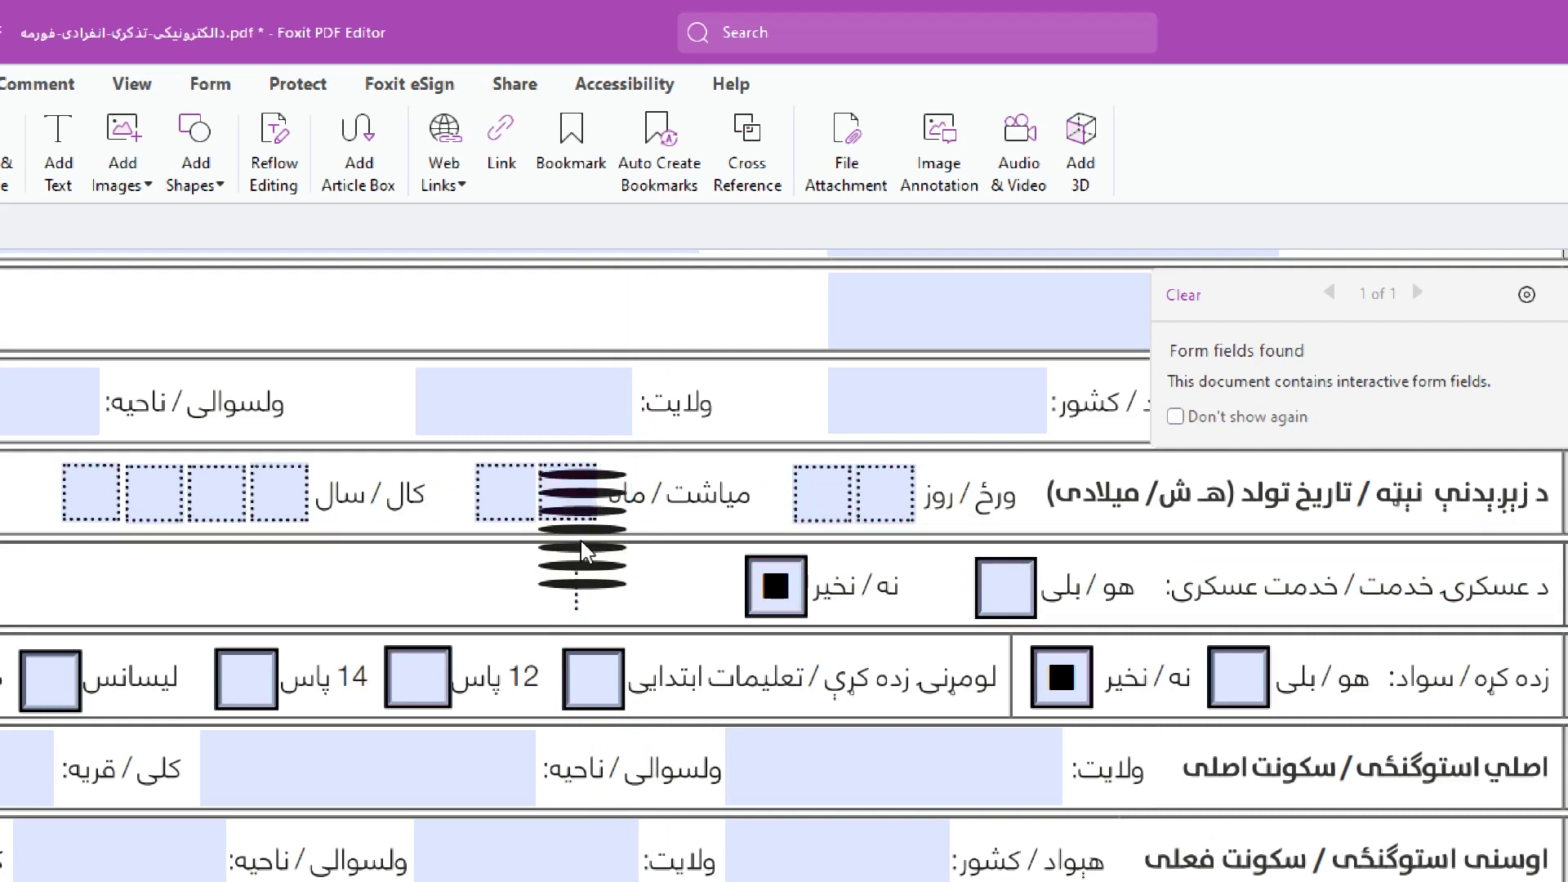
key("ctrl+z")
key("ctrl+z")
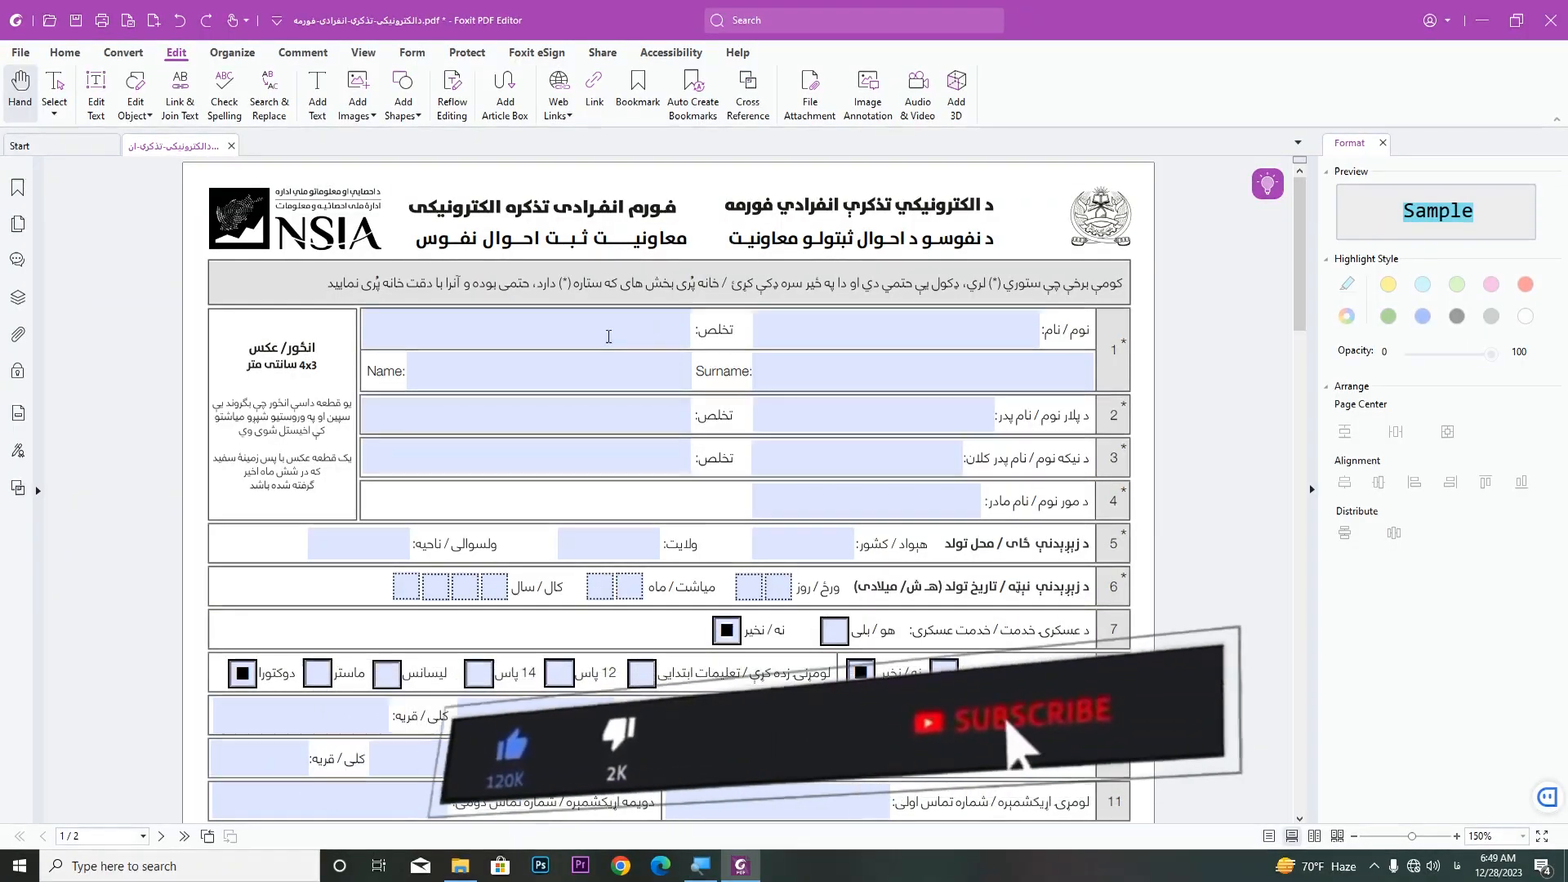
Try selecting the instruction text in the gray banner on page 1 for text editing
scroll(604, 315, "up", 3)
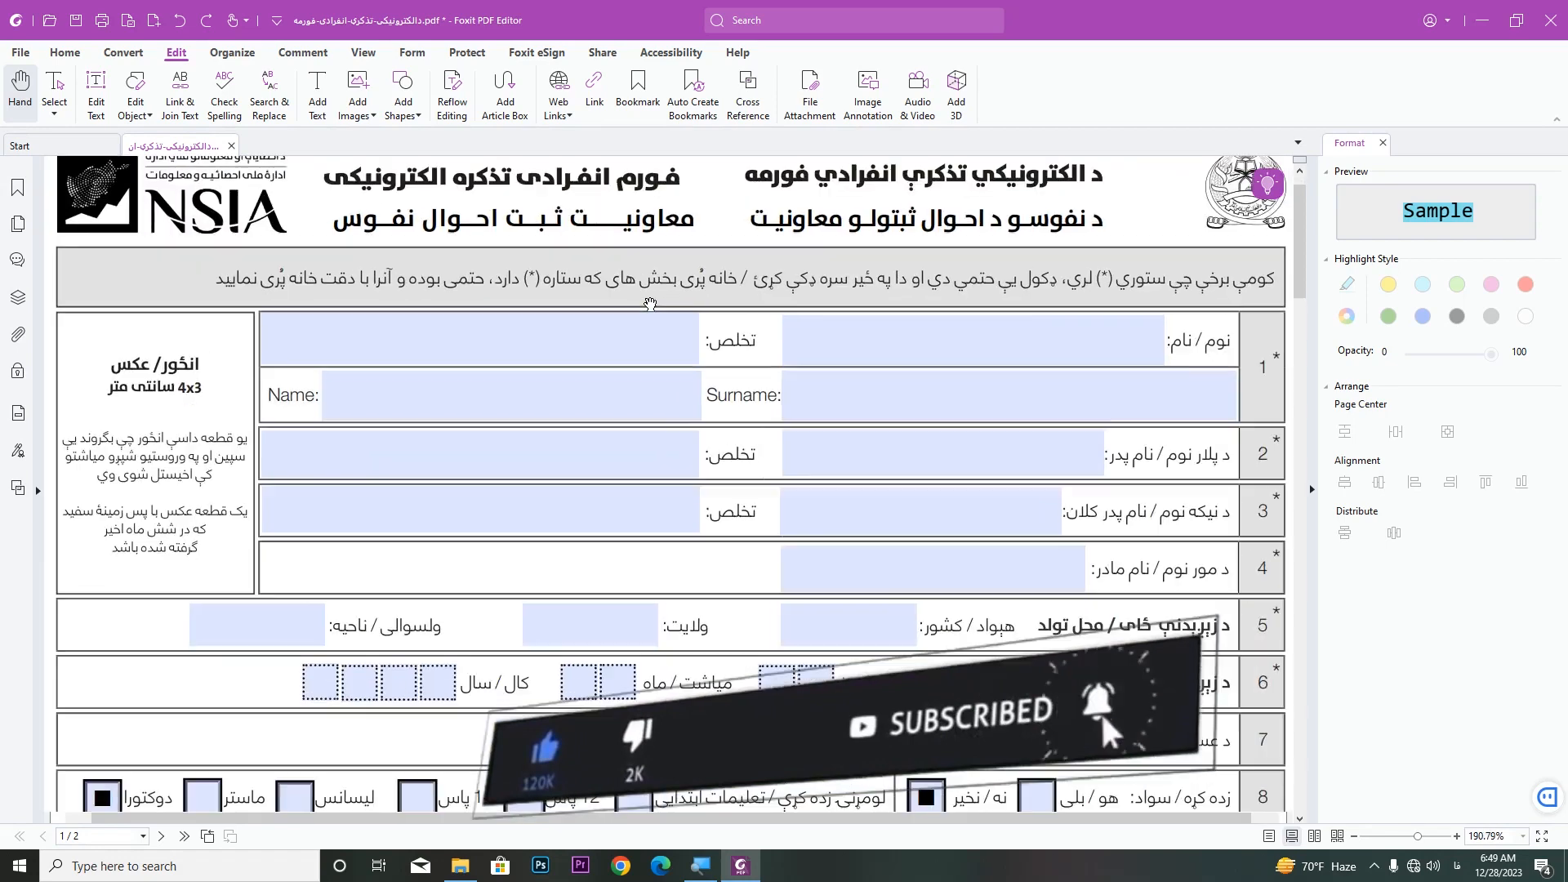
scroll(649, 304, "up", 1)
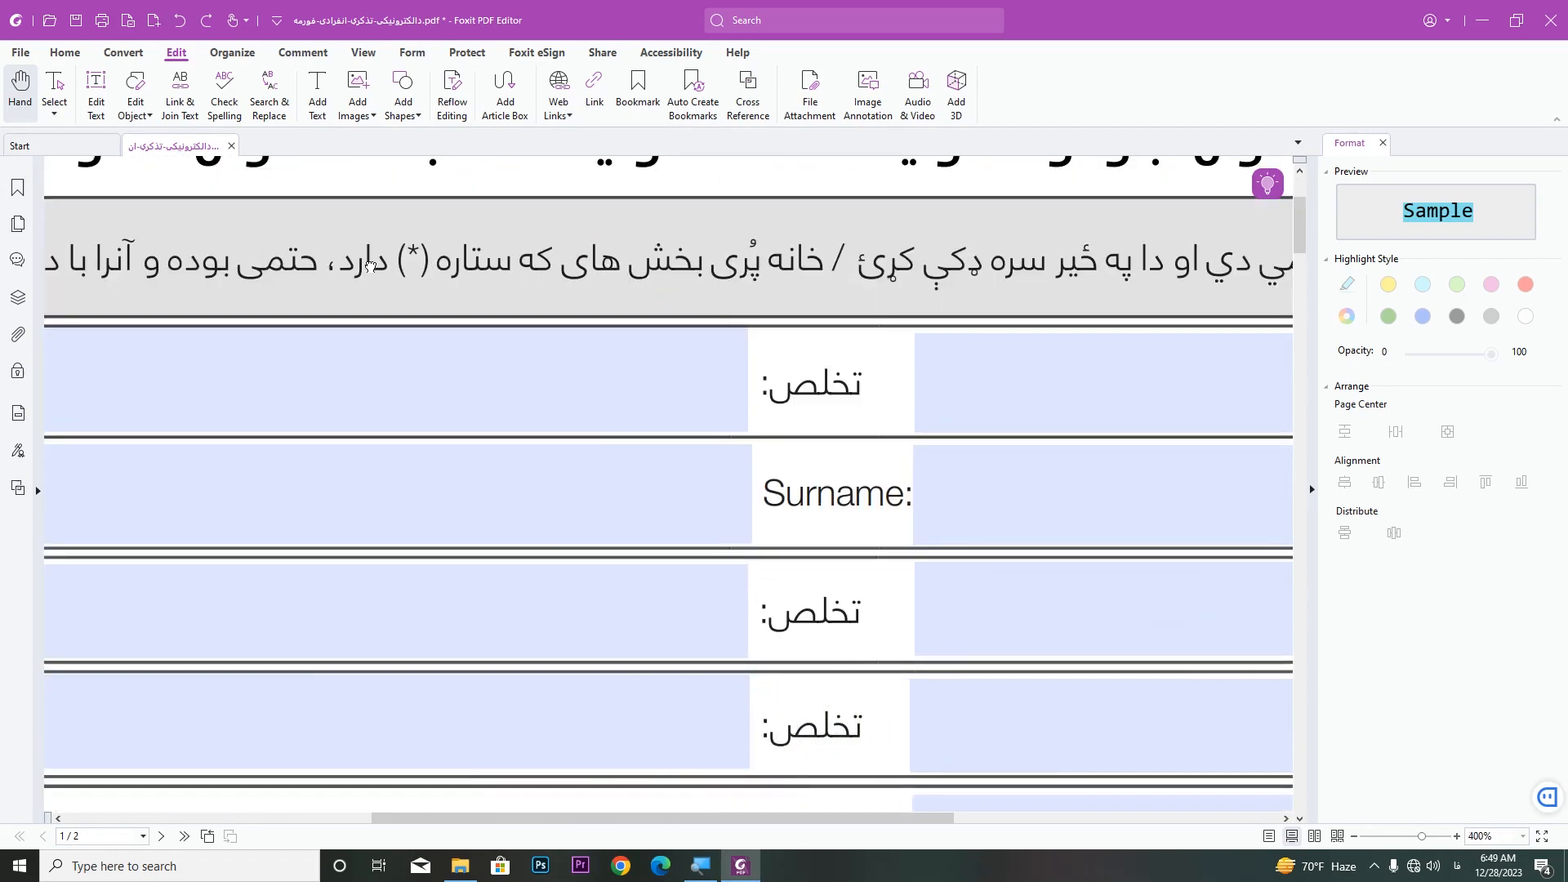
left_click_drag(369, 266, 478, 270)
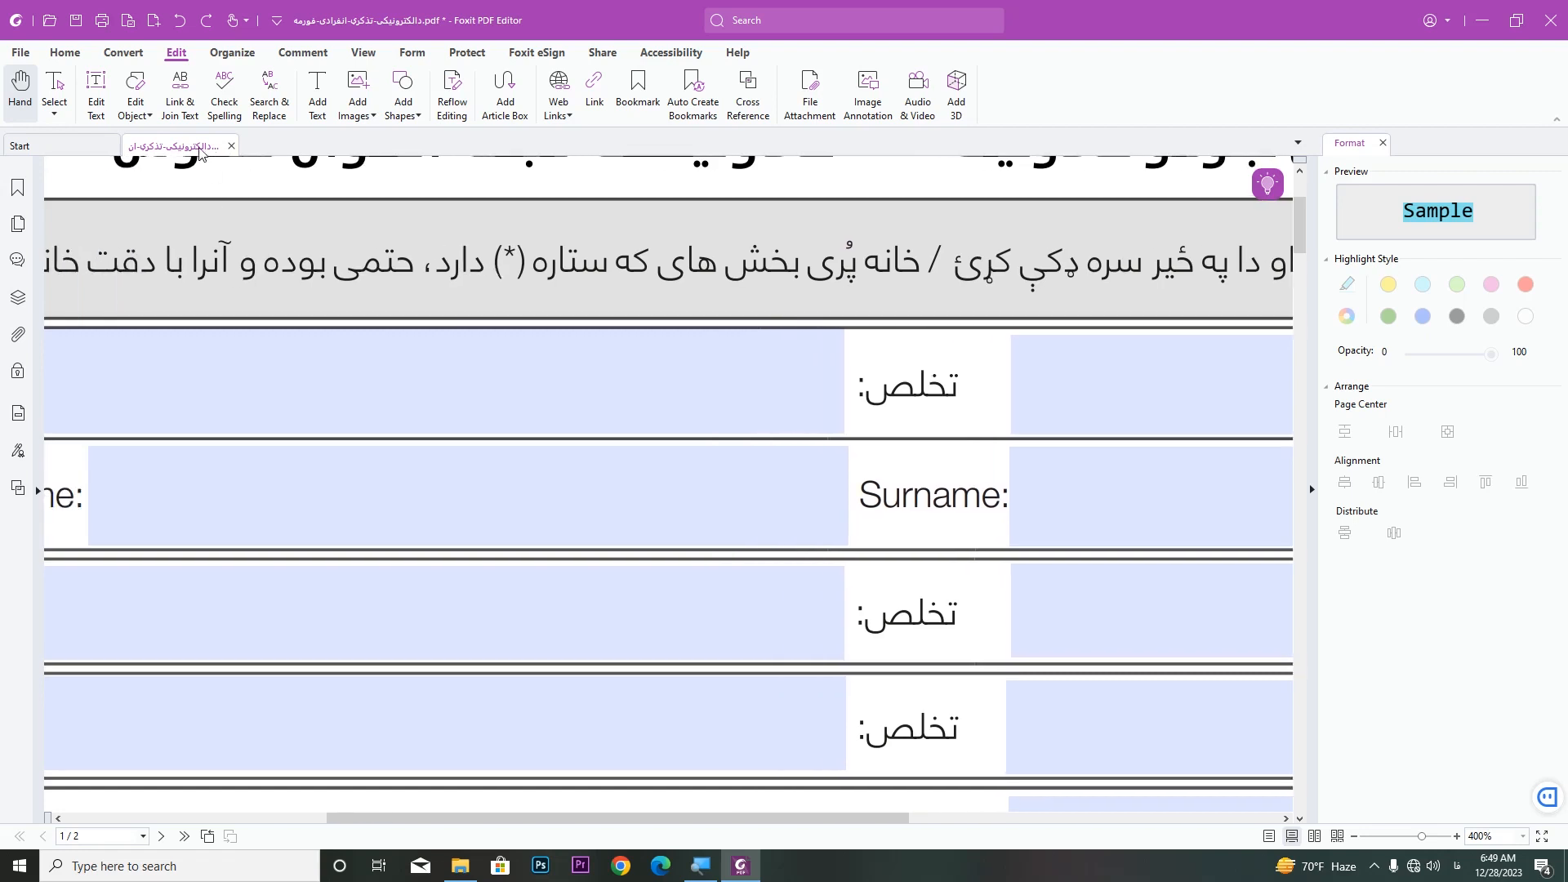
left_click(96, 92)
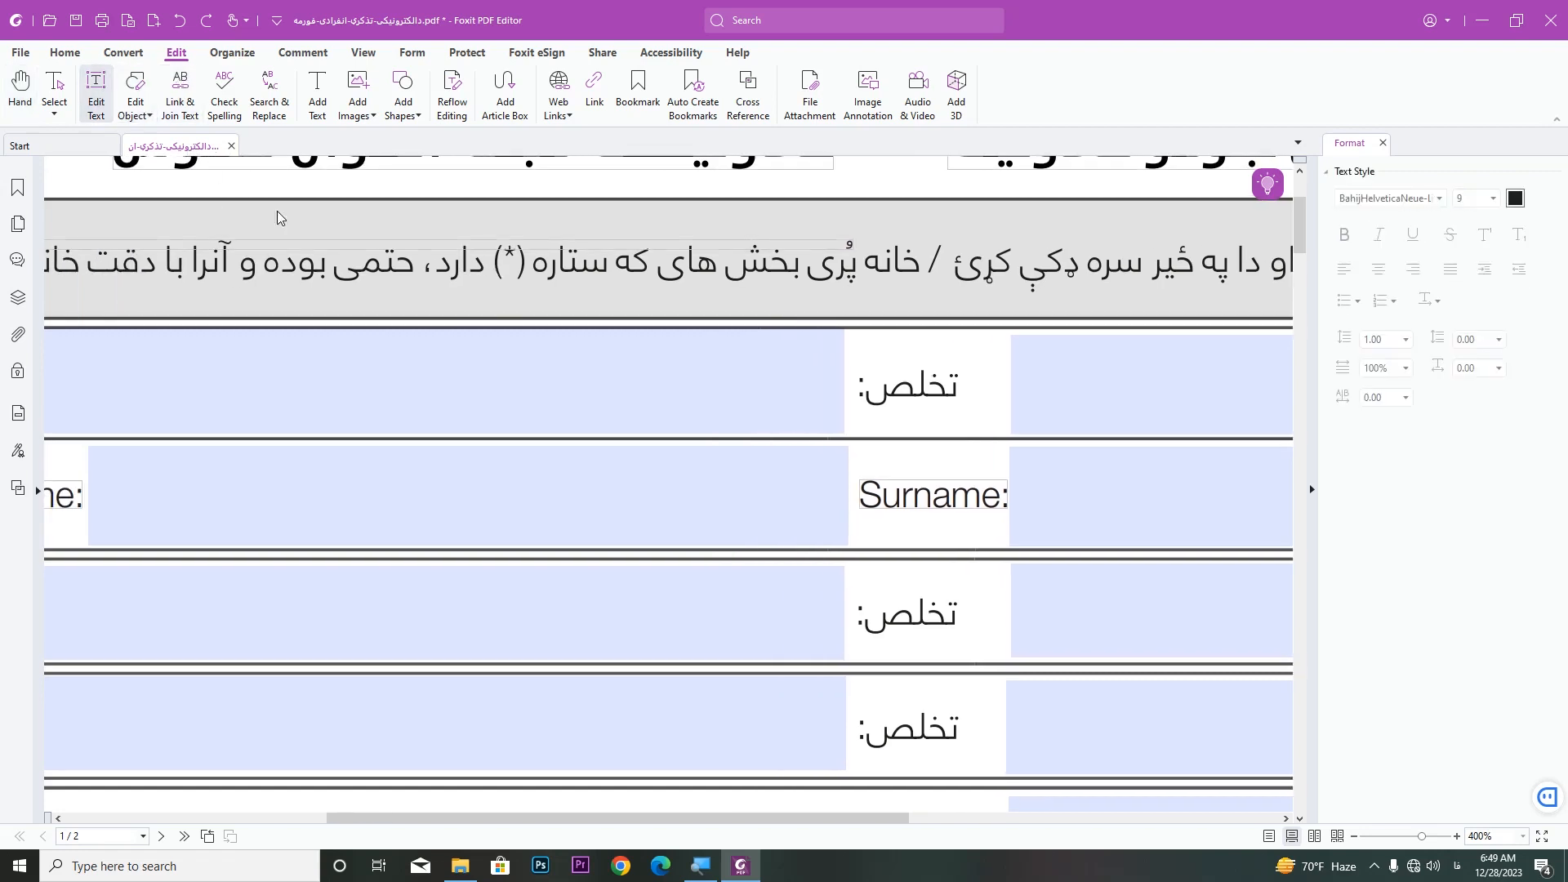
left_click(570, 292)
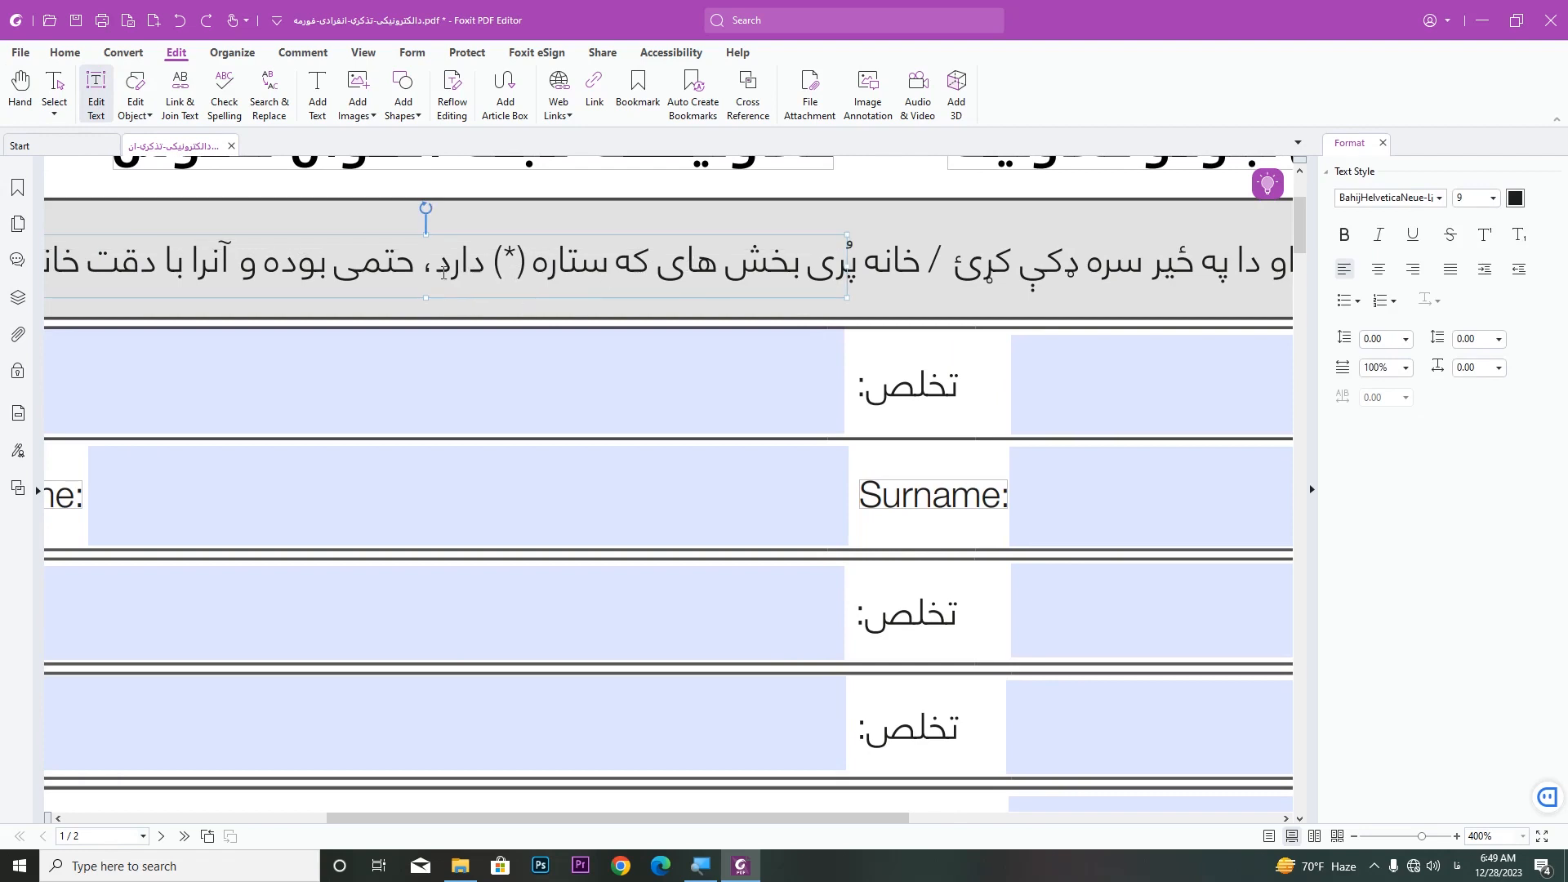
key("ctrl+a")
left_click(667, 272)
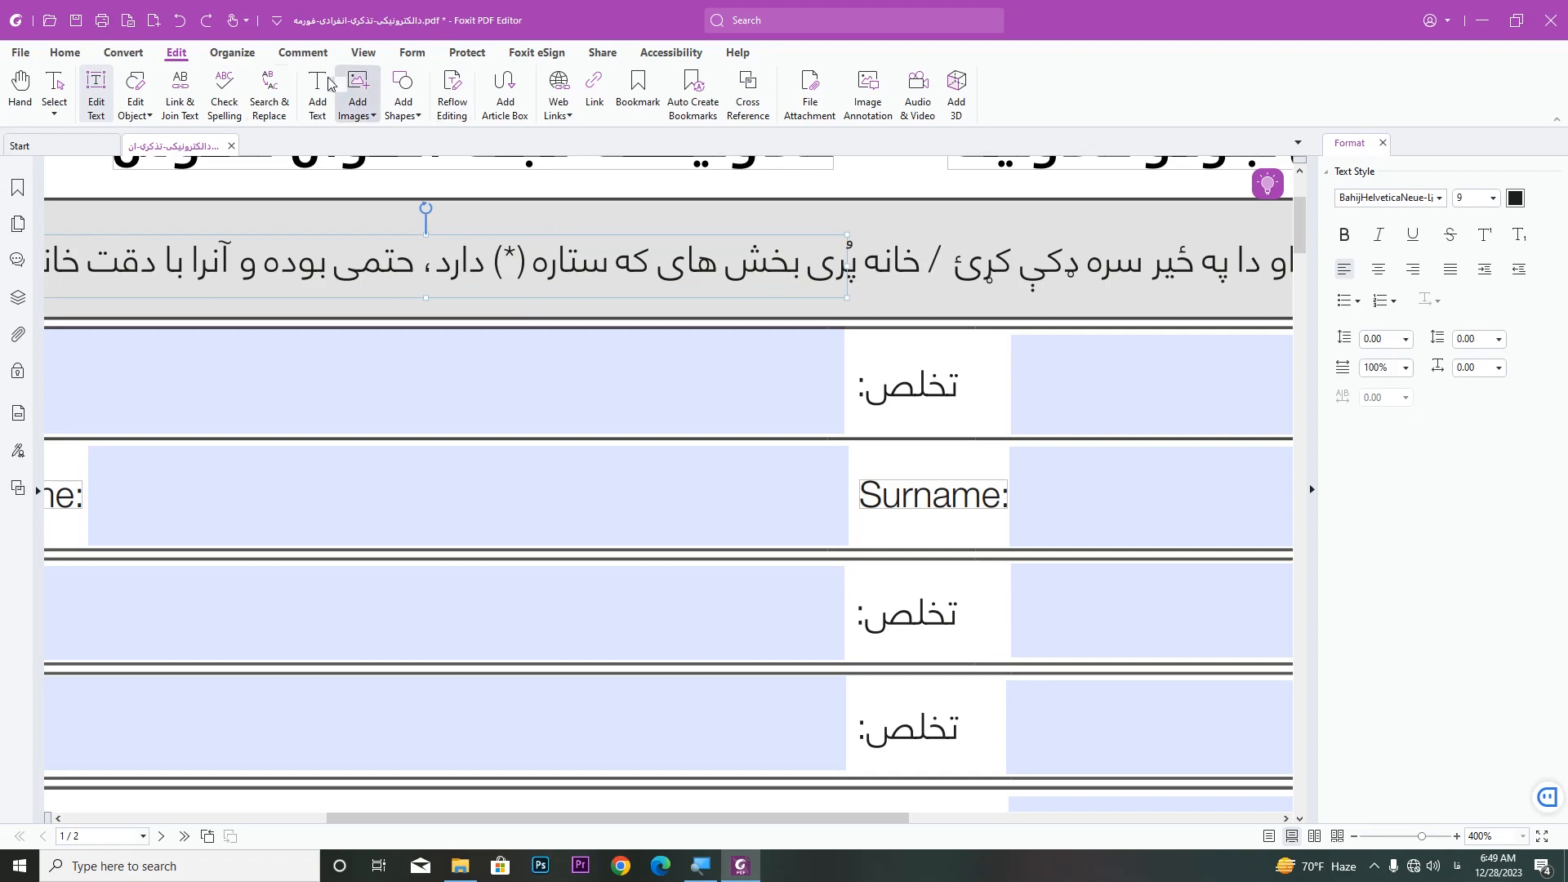
Highlight in yellow the passage running from the first bullet paragraph into the second one on page 2
left_click(62, 52)
left_click(36, 53)
left_click(70, 54)
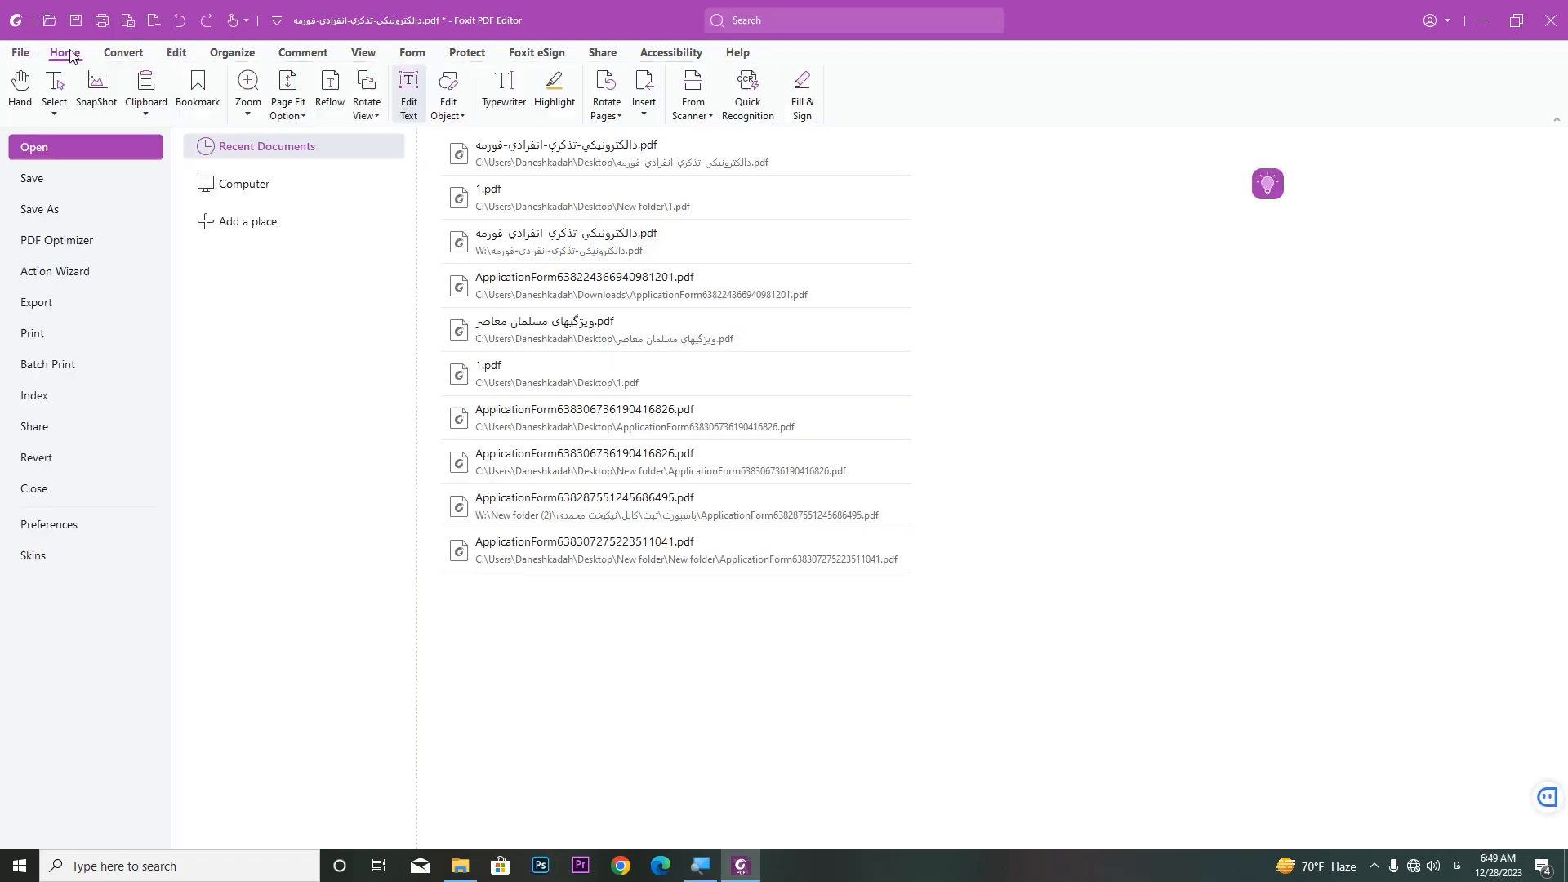
left_click(546, 104)
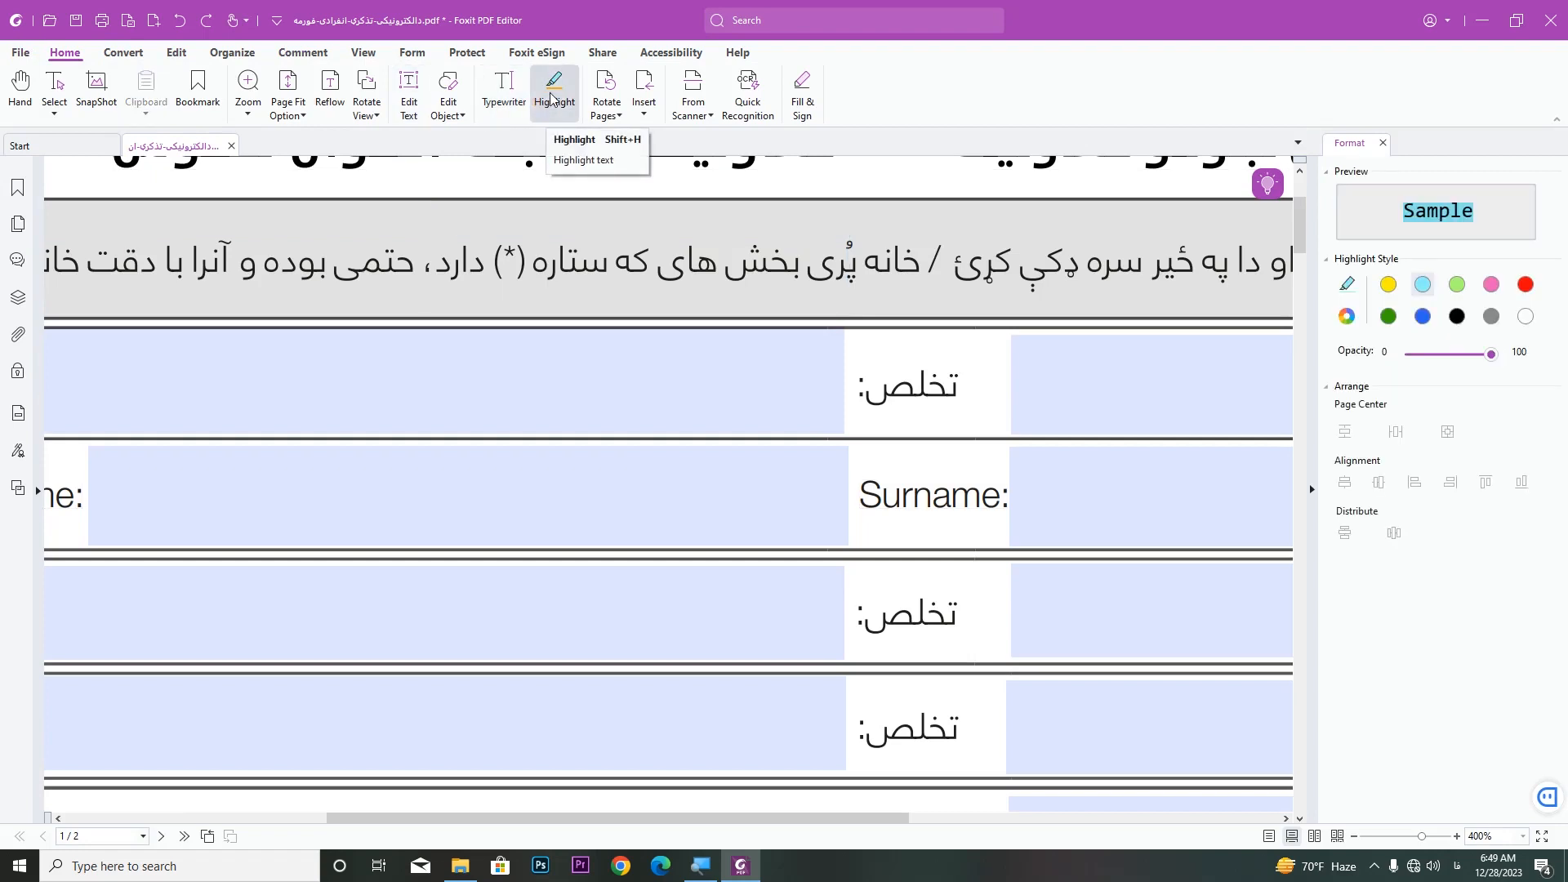
left_click(1388, 284)
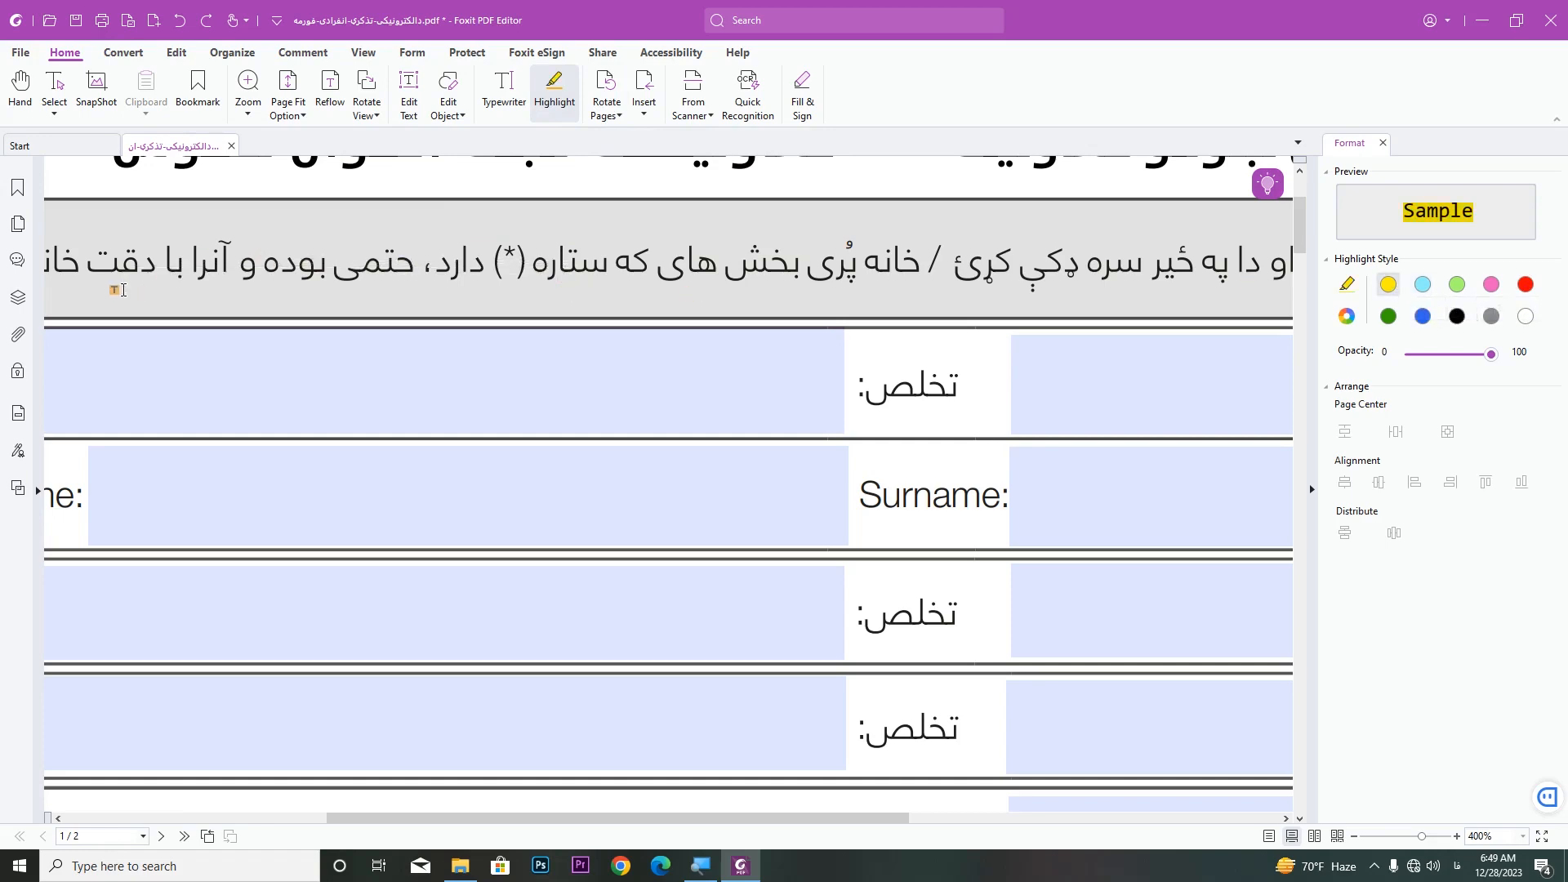
scroll(333, 257, "down", 3)
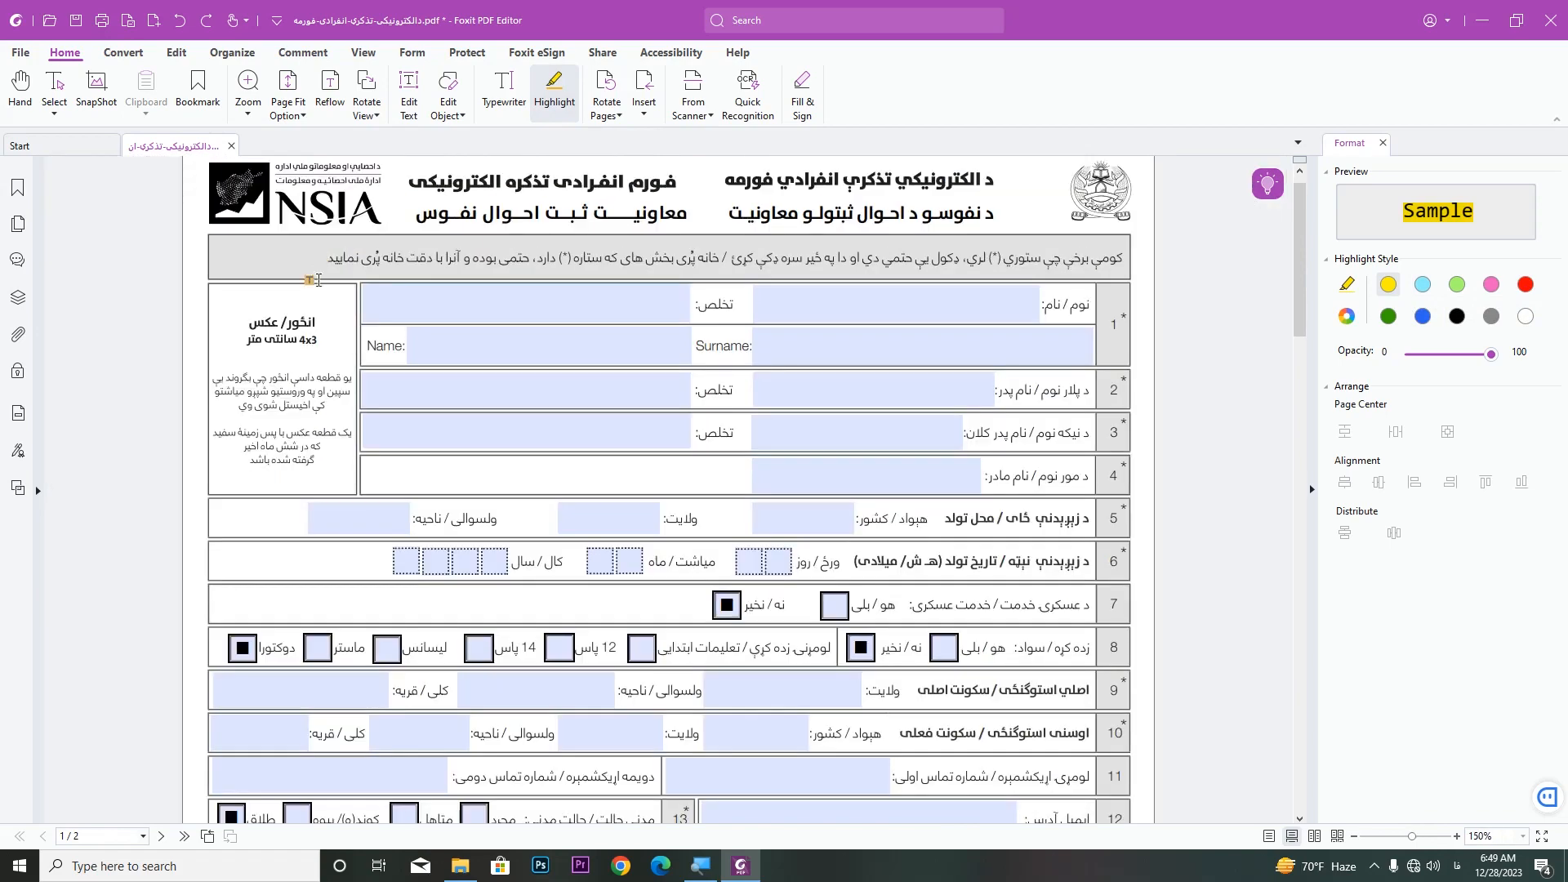
scroll(330, 443, "down", 15)
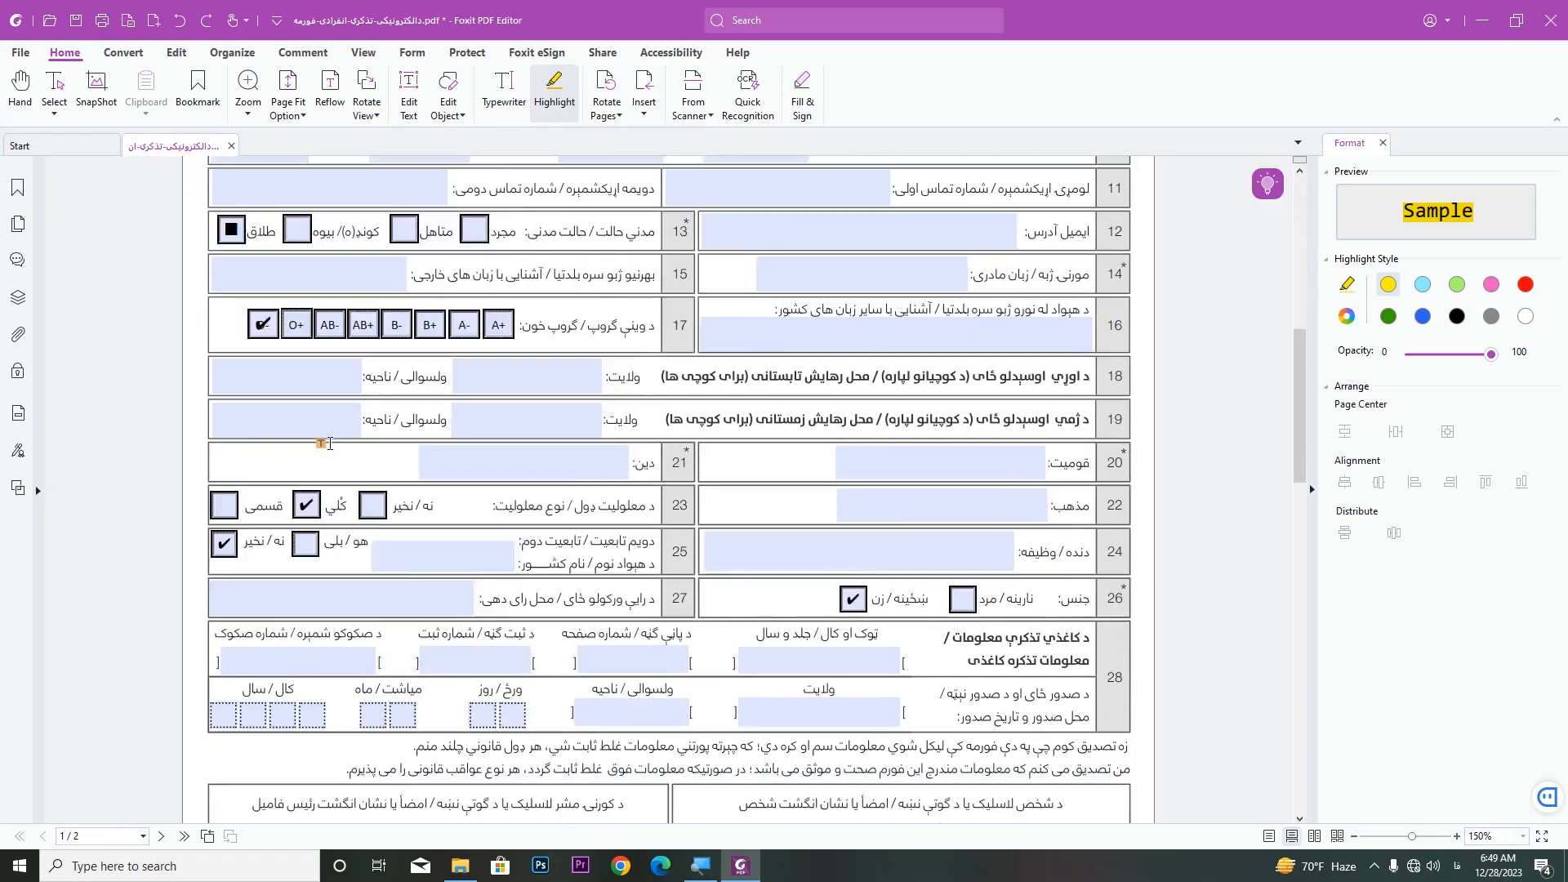
scroll(529, 531, "up", 2)
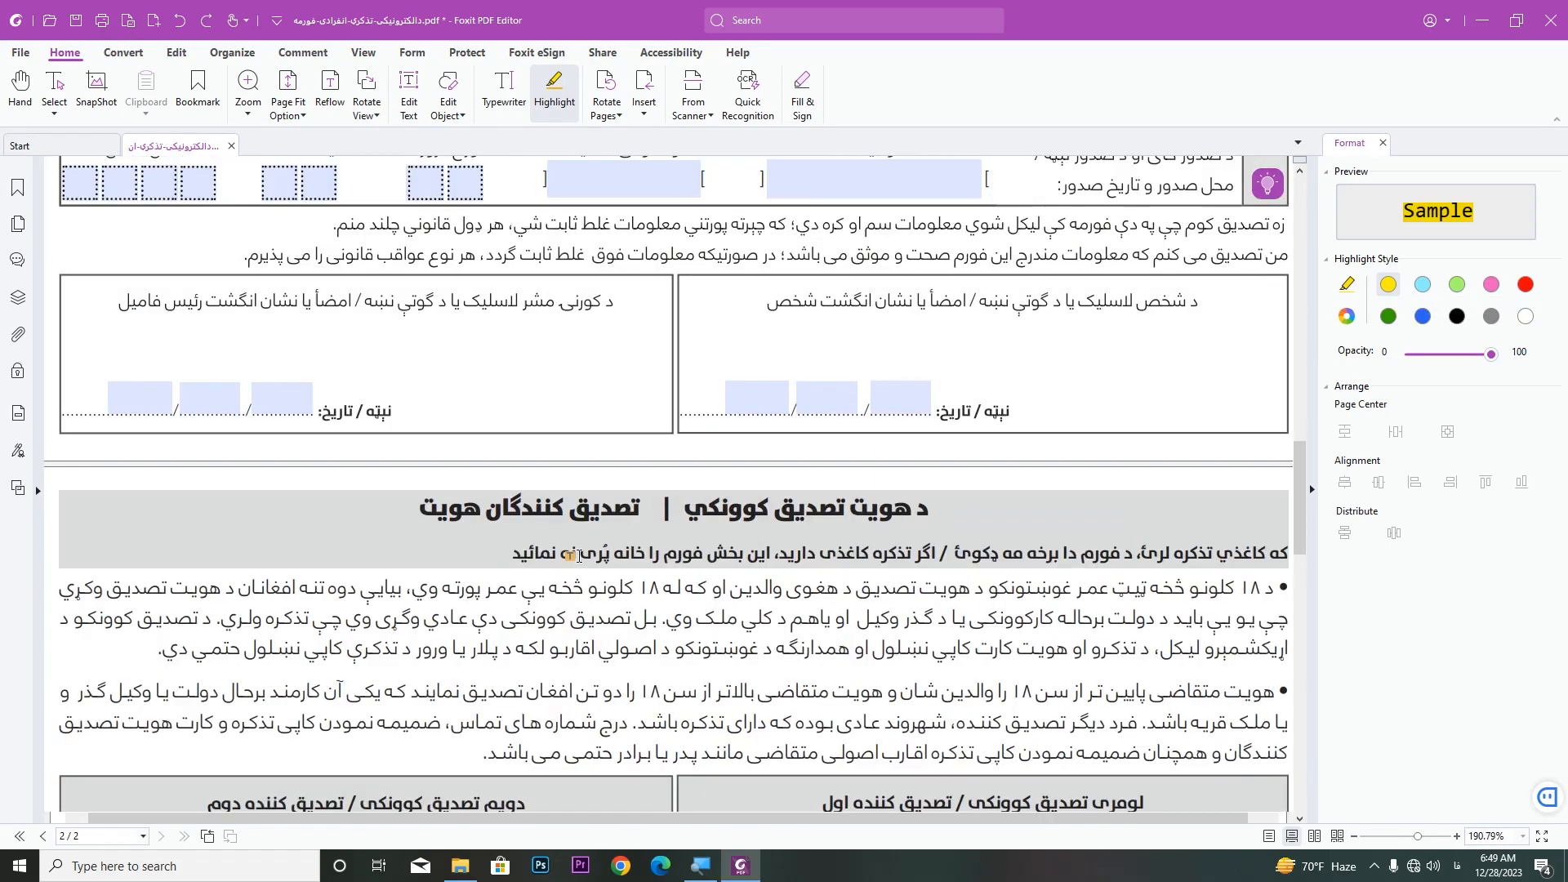
left_click_drag(852, 589, 357, 704)
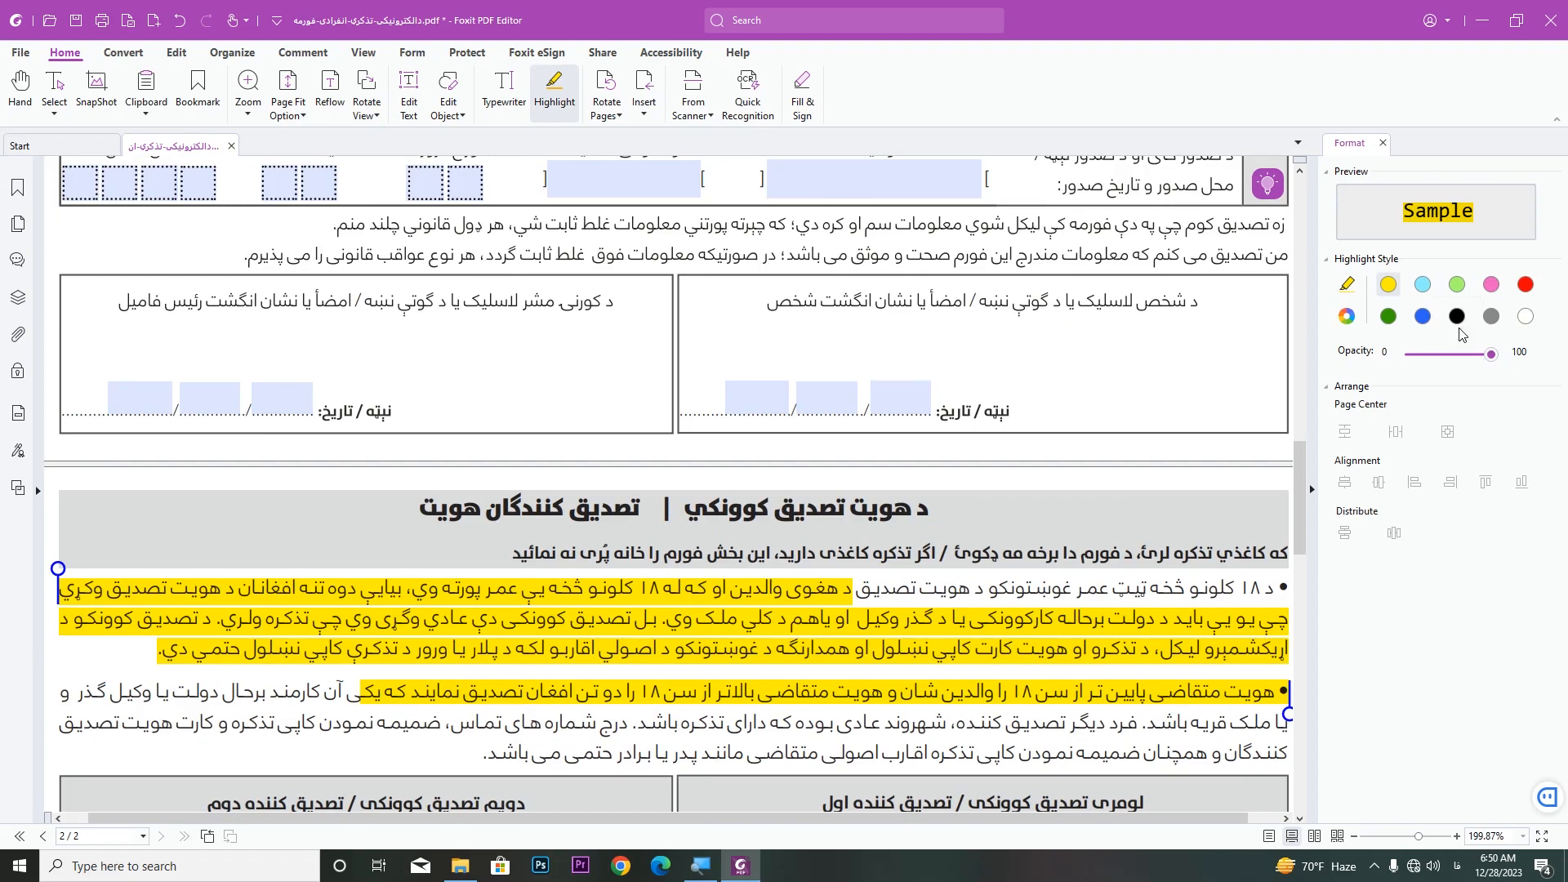
Try blue as the highlight color, change it back to yellow and set the highlight's opacity to 20
left_click(1424, 319)
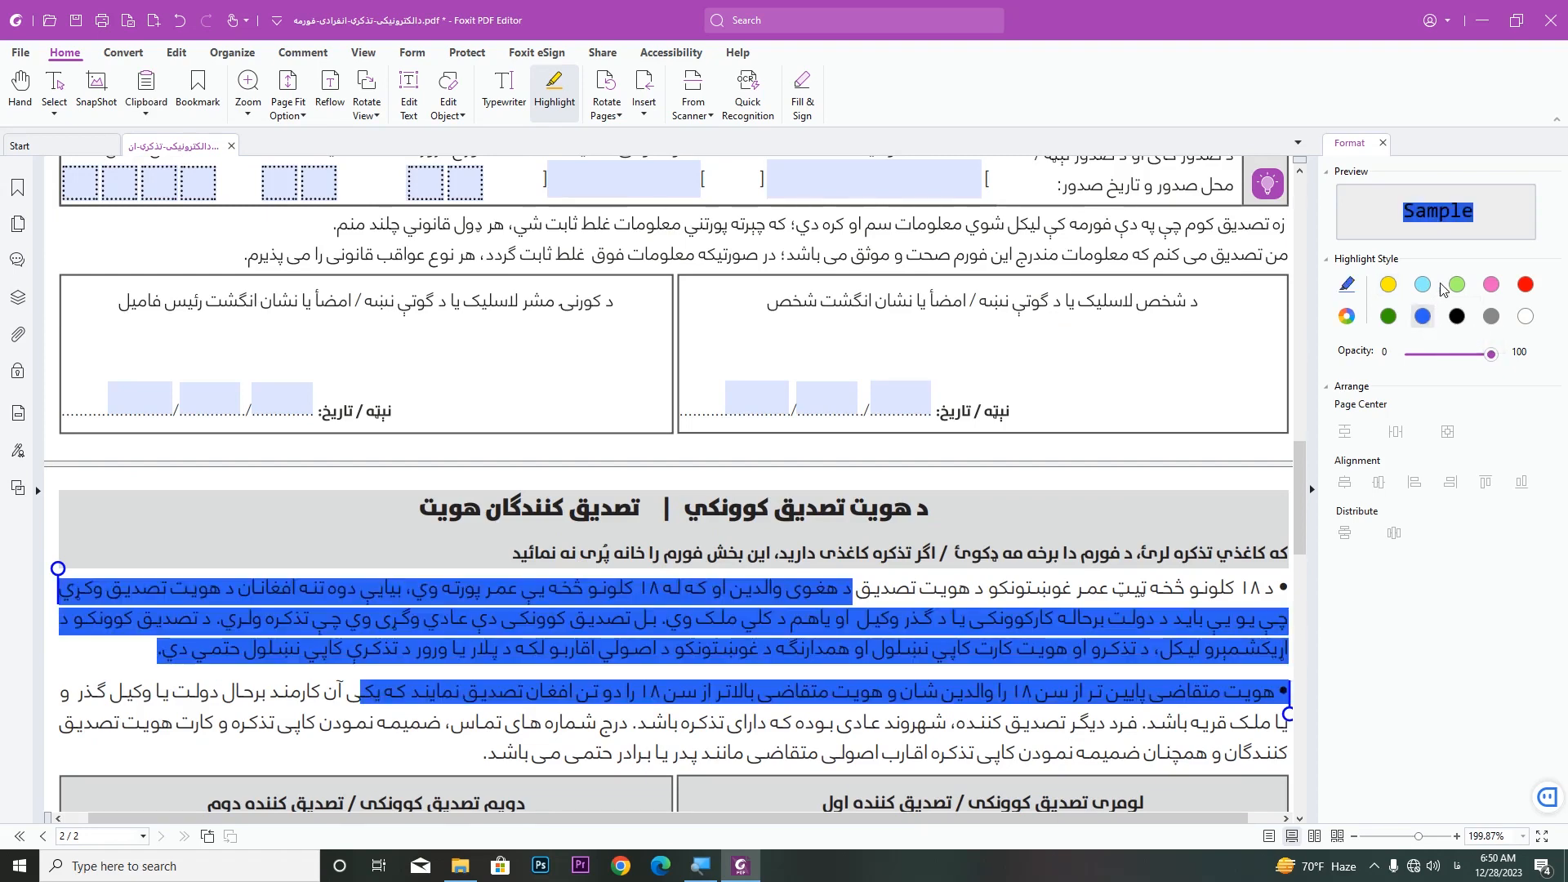
left_click(1389, 285)
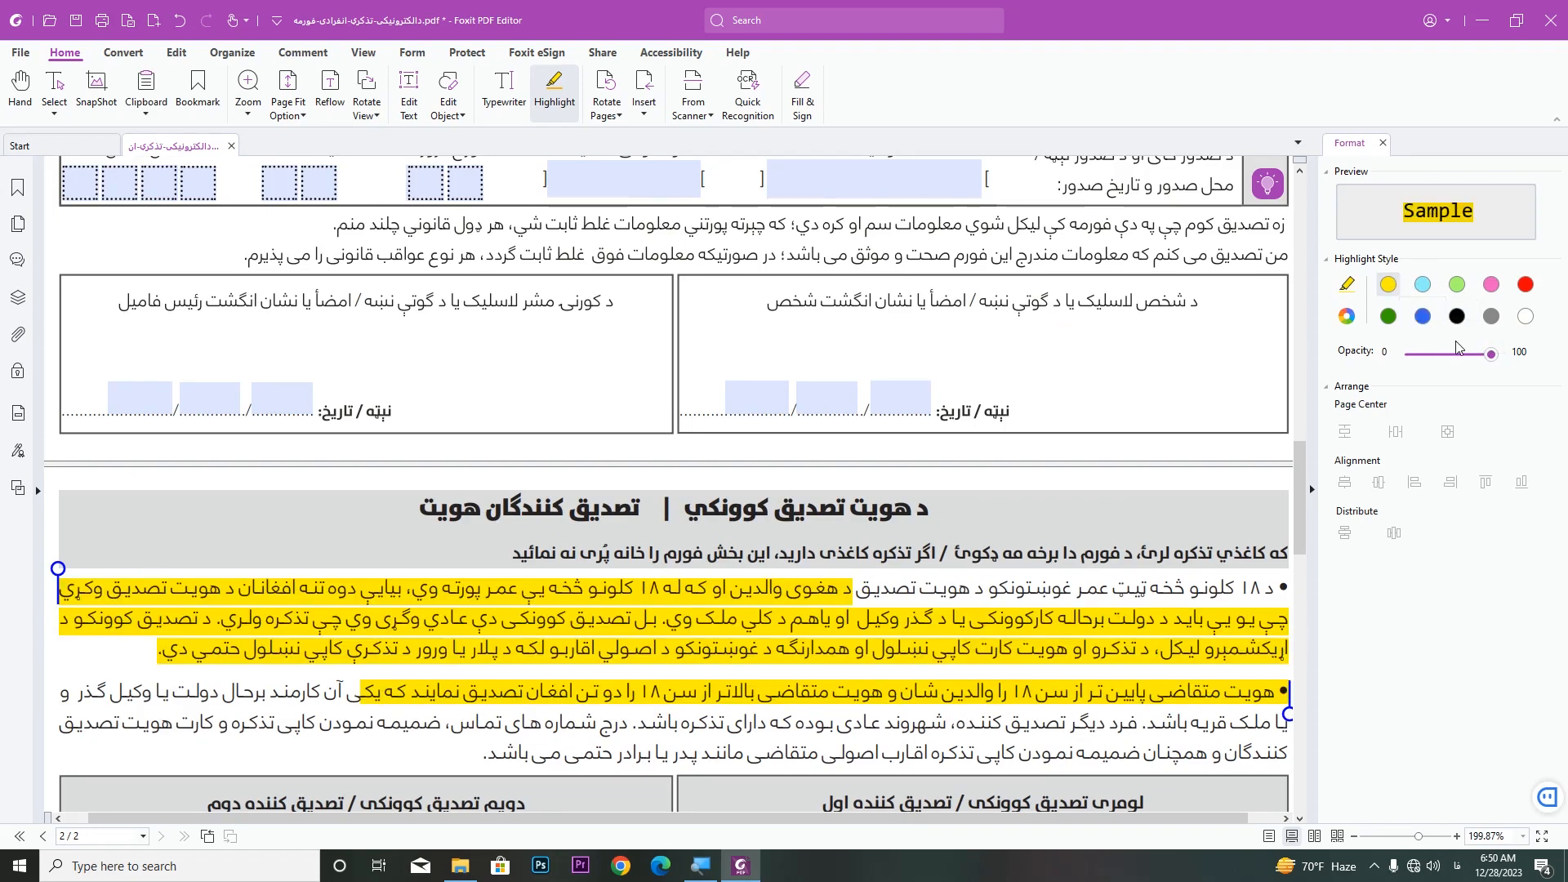
left_click_drag(1460, 356, 1442, 357)
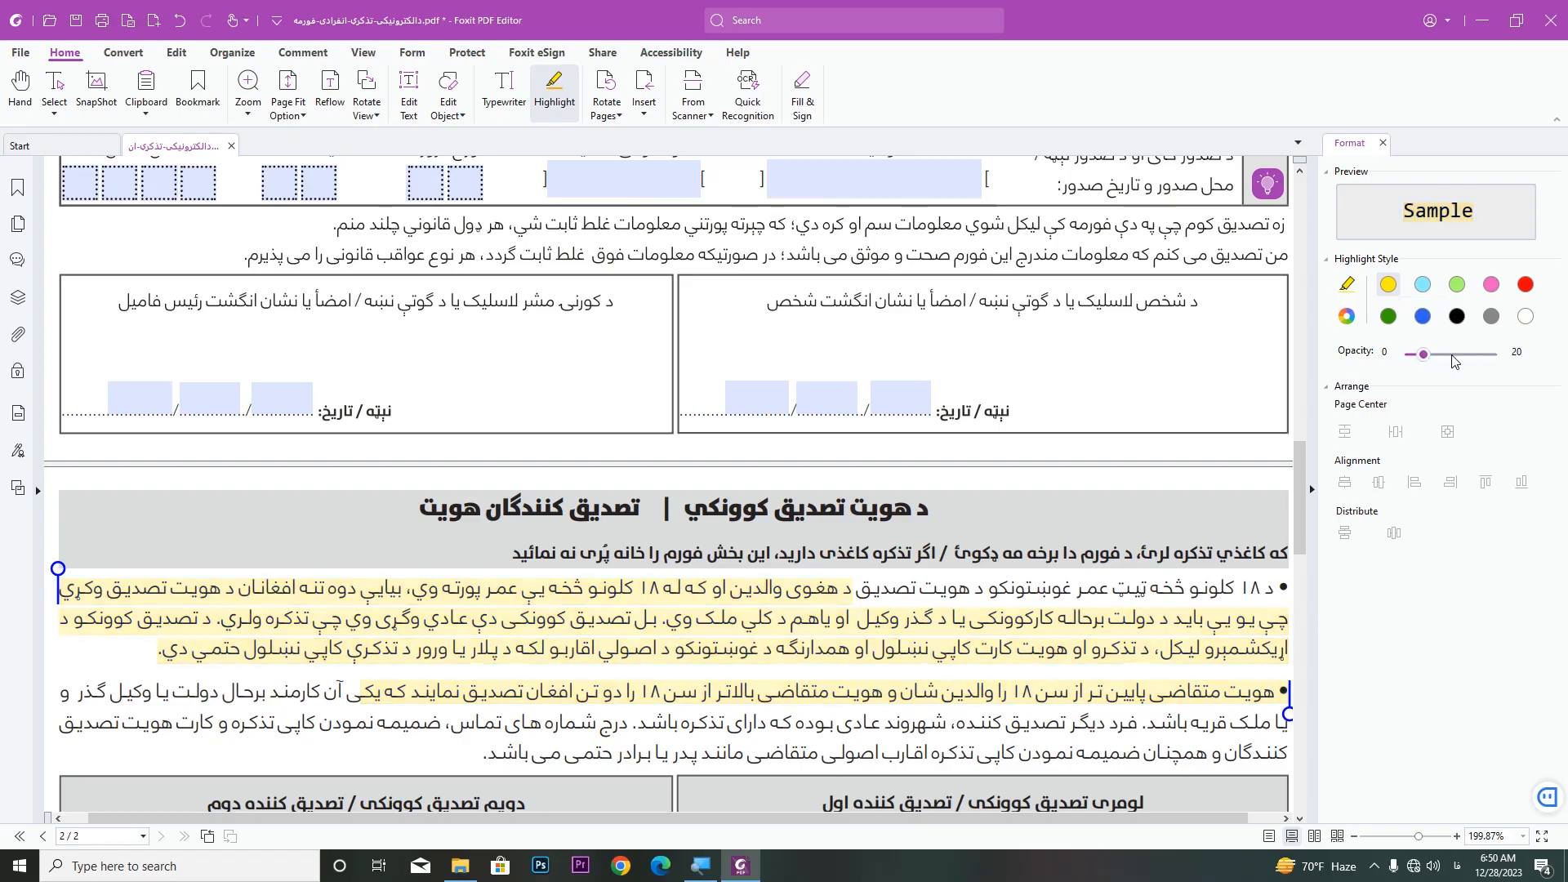
Mark out an image annotation area covering the 4x3 photo box on page 1
scroll(798, 485, "up", 10)
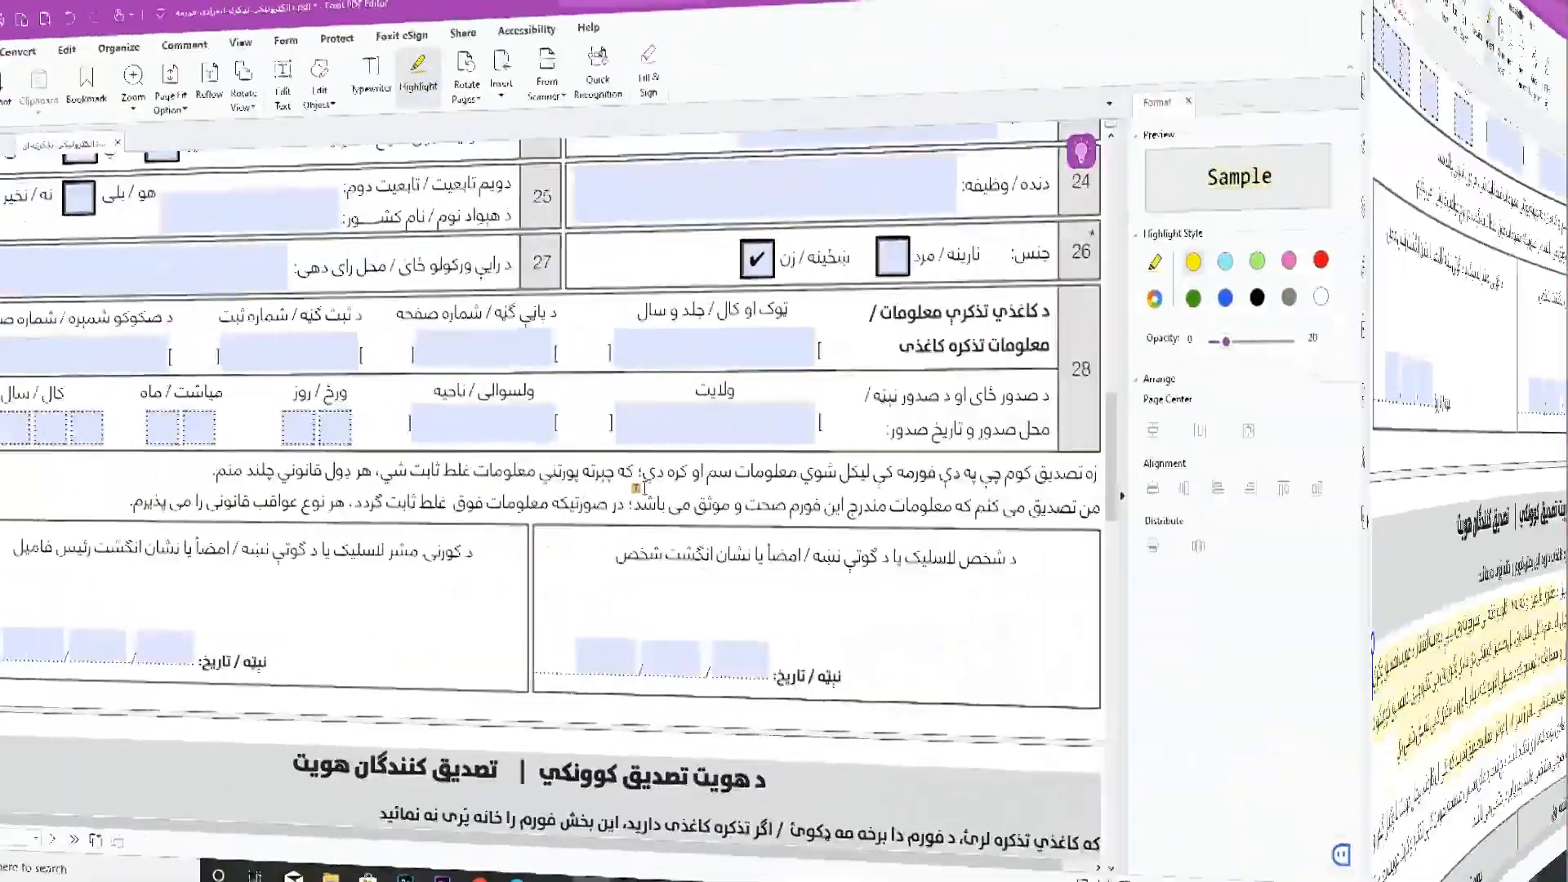
scroll(798, 485, "up", 10)
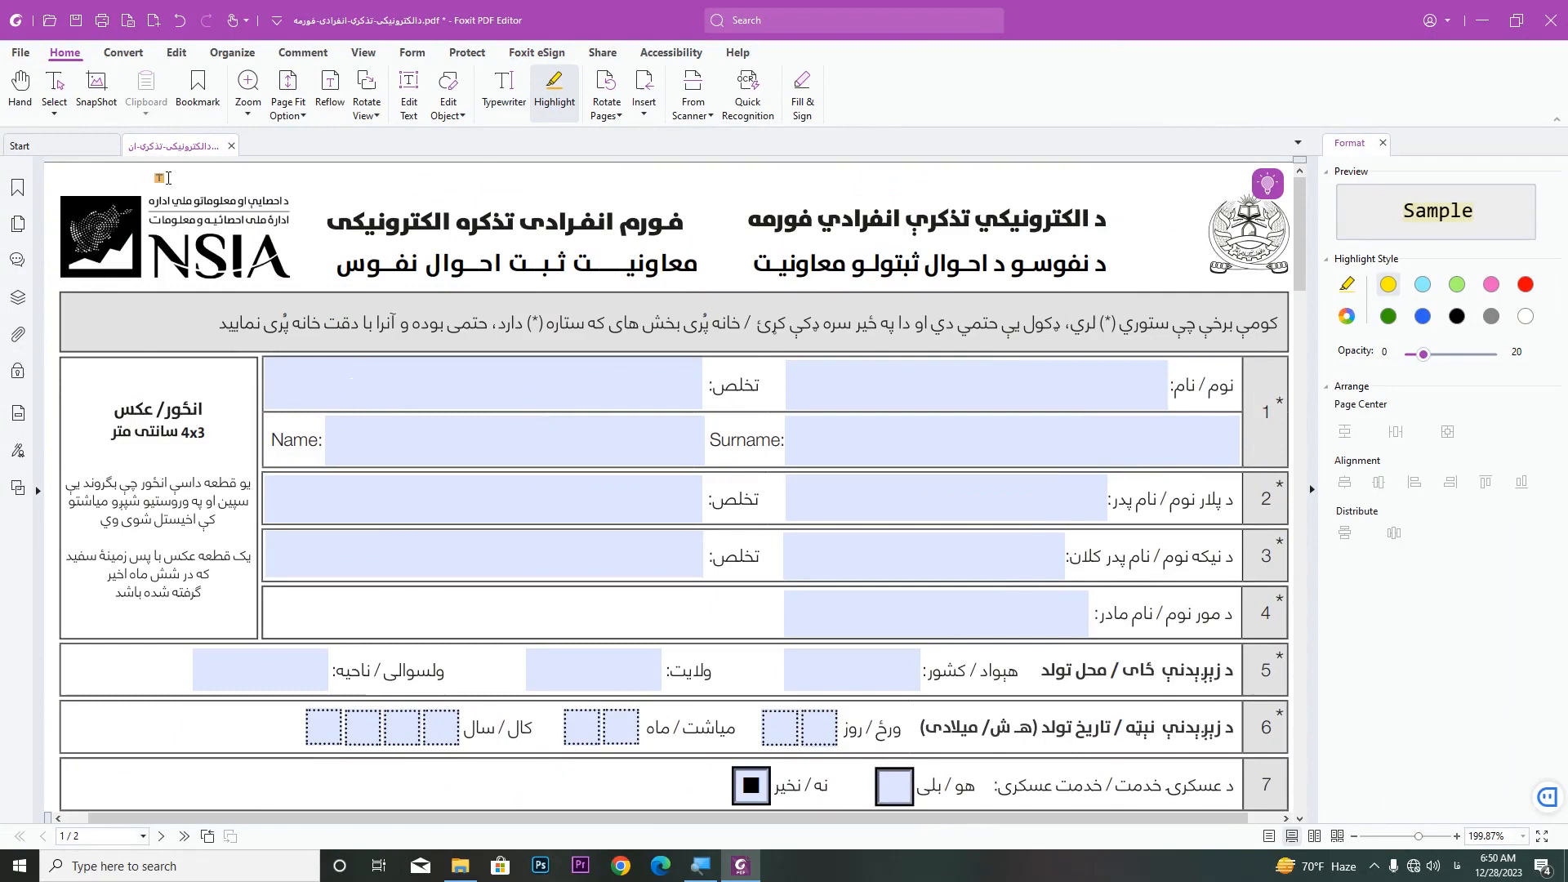
left_click(134, 54)
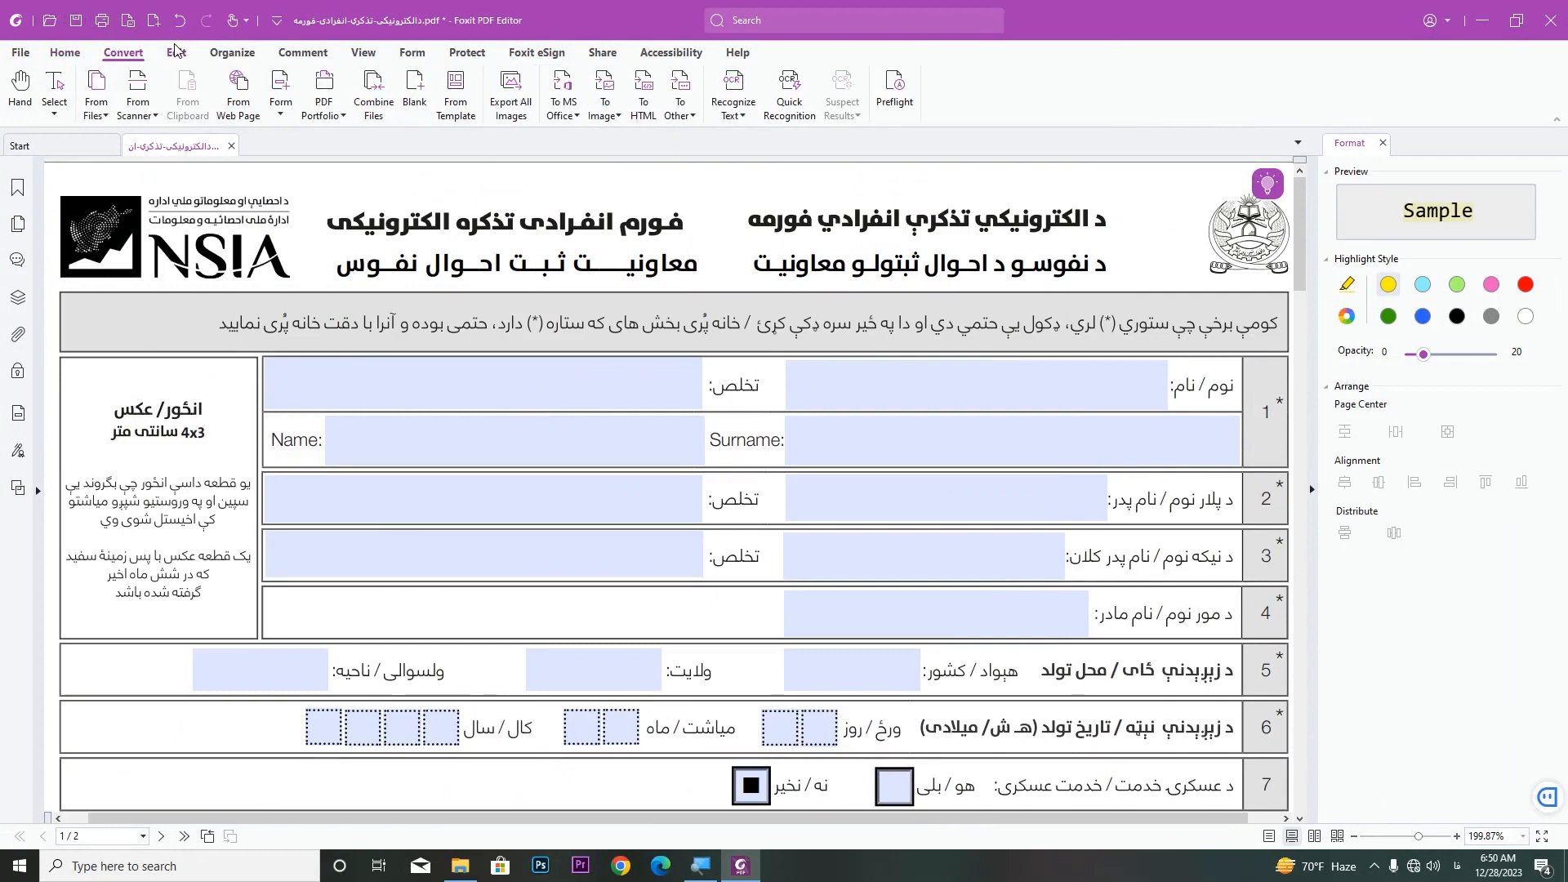
left_click(178, 53)
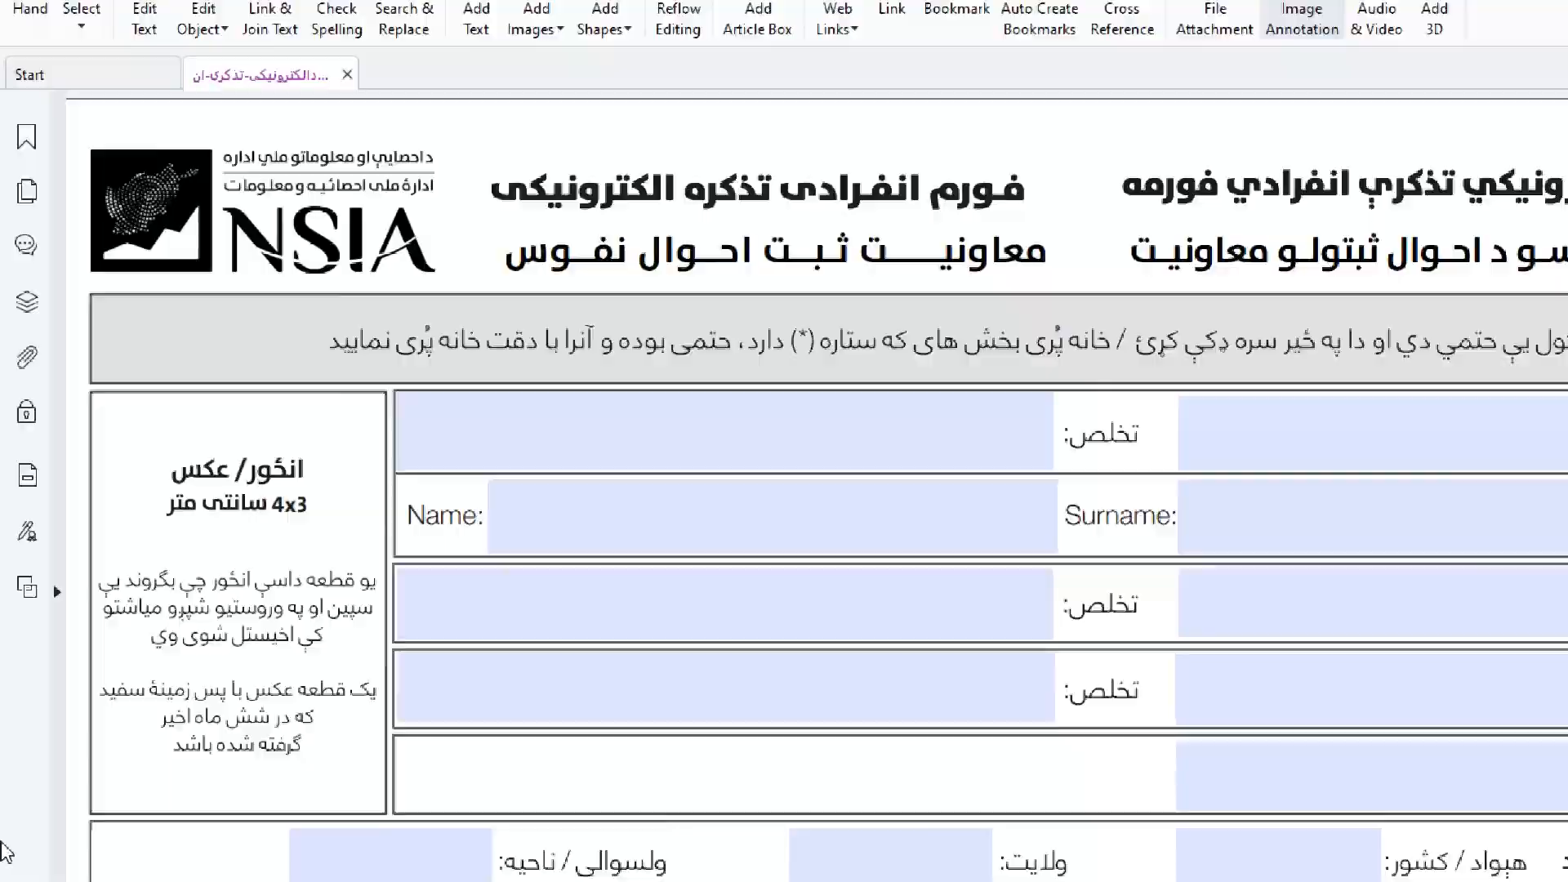
scroll(73, 674, "down", 2)
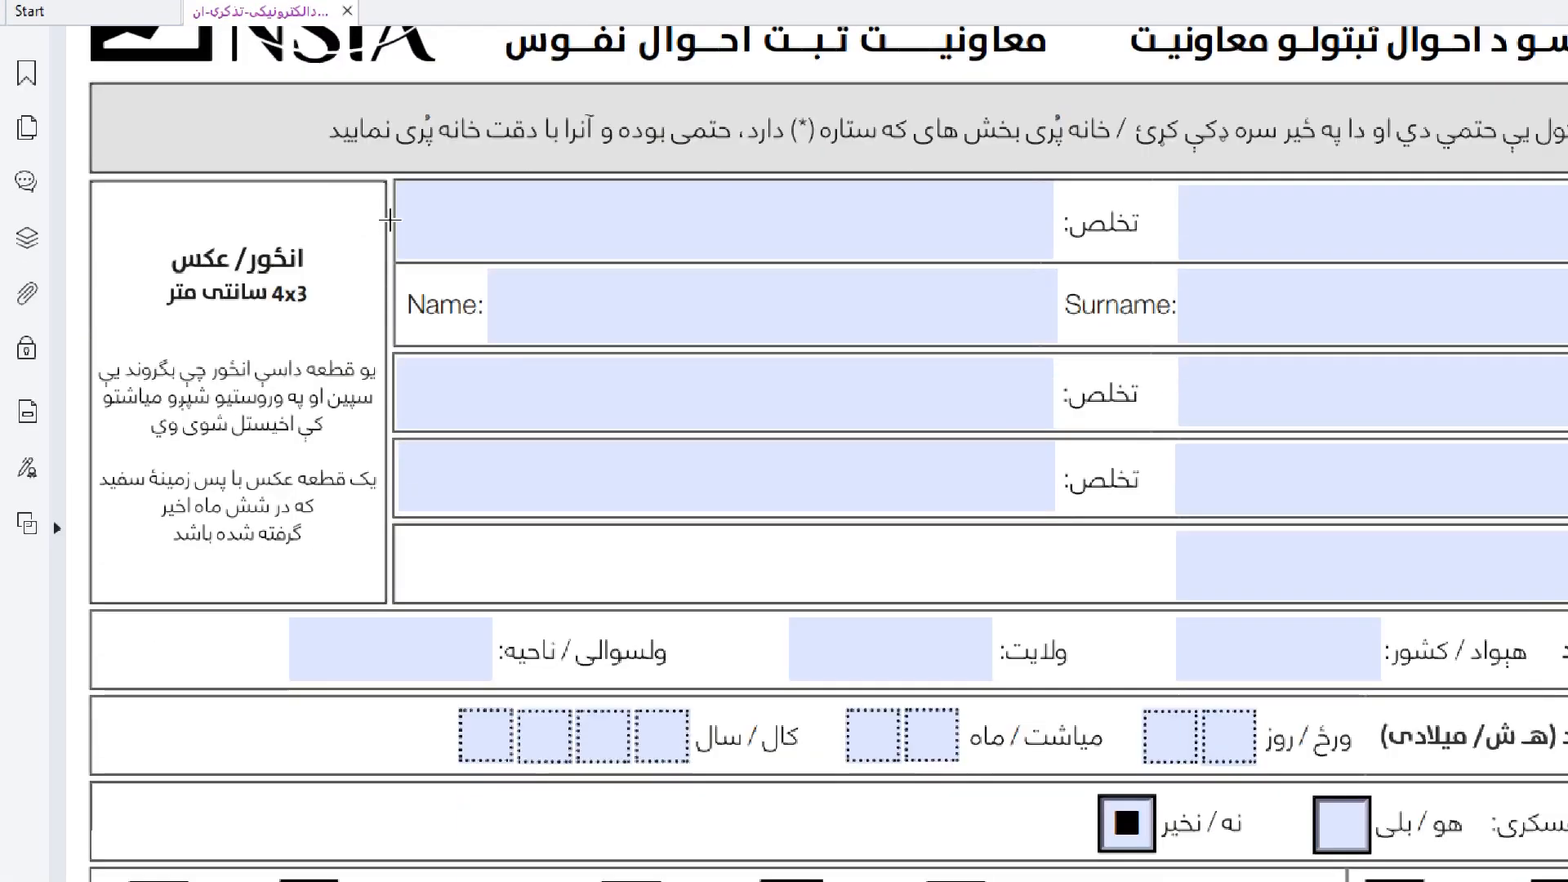
left_click_drag(384, 221, 88, 576)
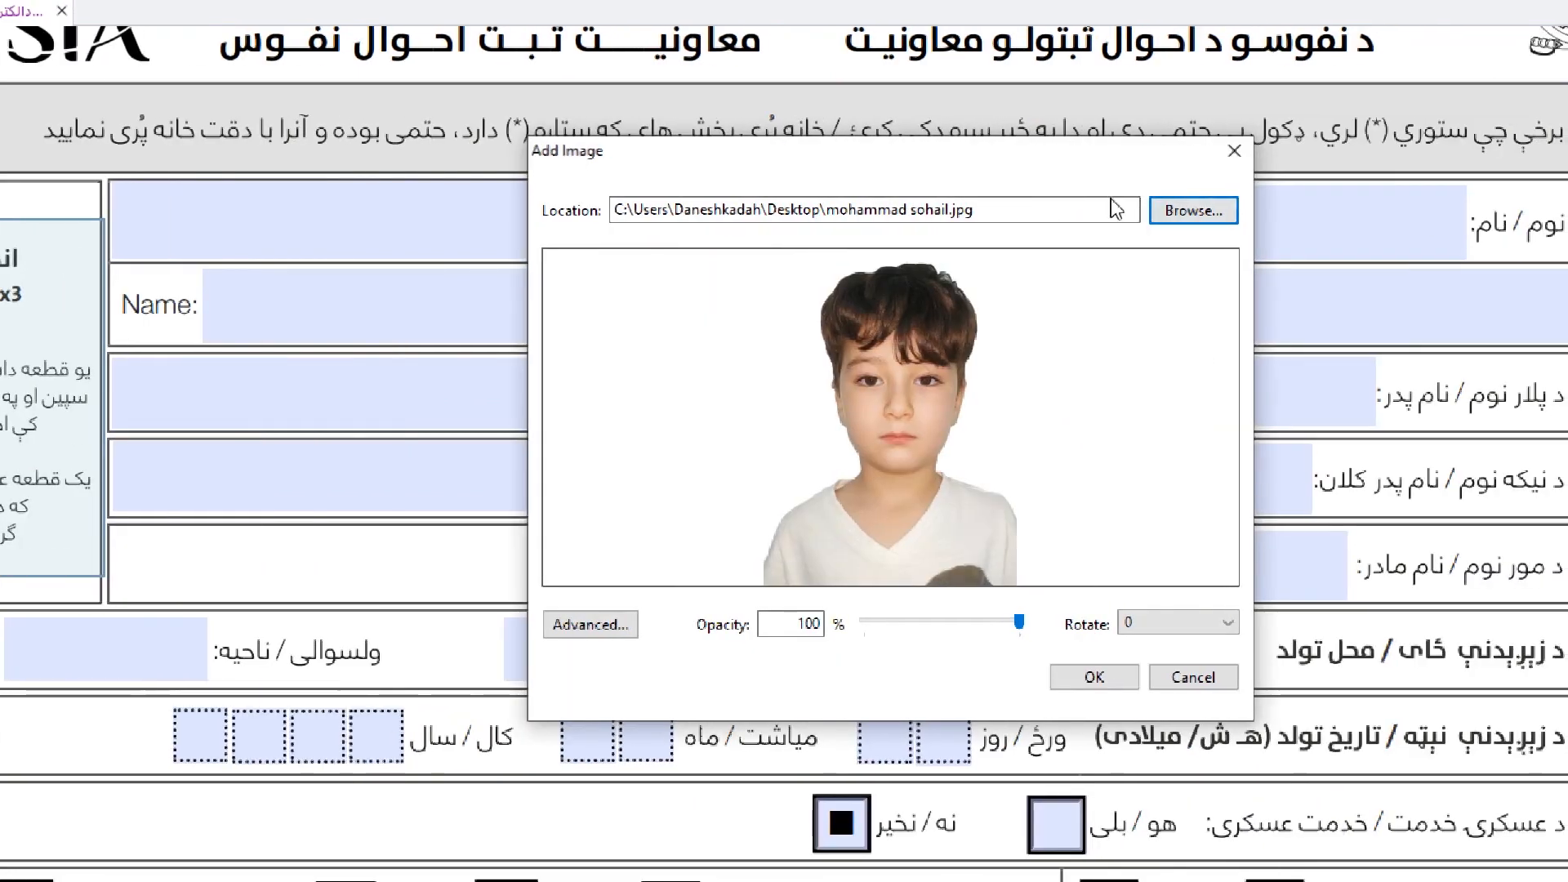
Fill the image annotation with the boy's portrait JPG from the Desktop and place it in the photo box
left_click_drag(950, 169, 571, 172)
left_click(757, 209)
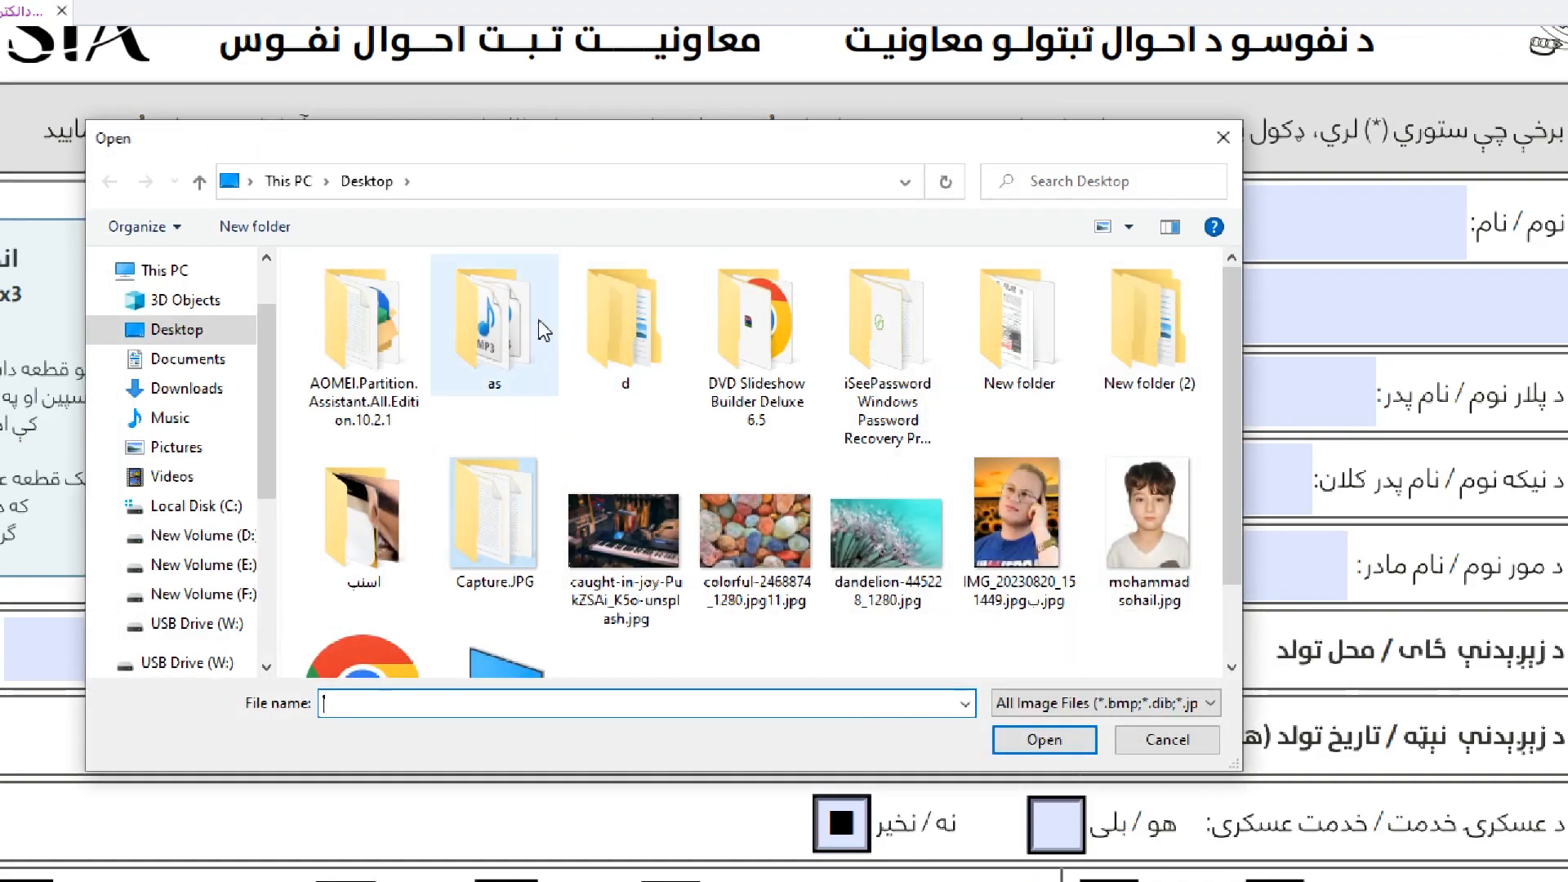
scroll(1222, 594, "down", 2)
double_click(1183, 433)
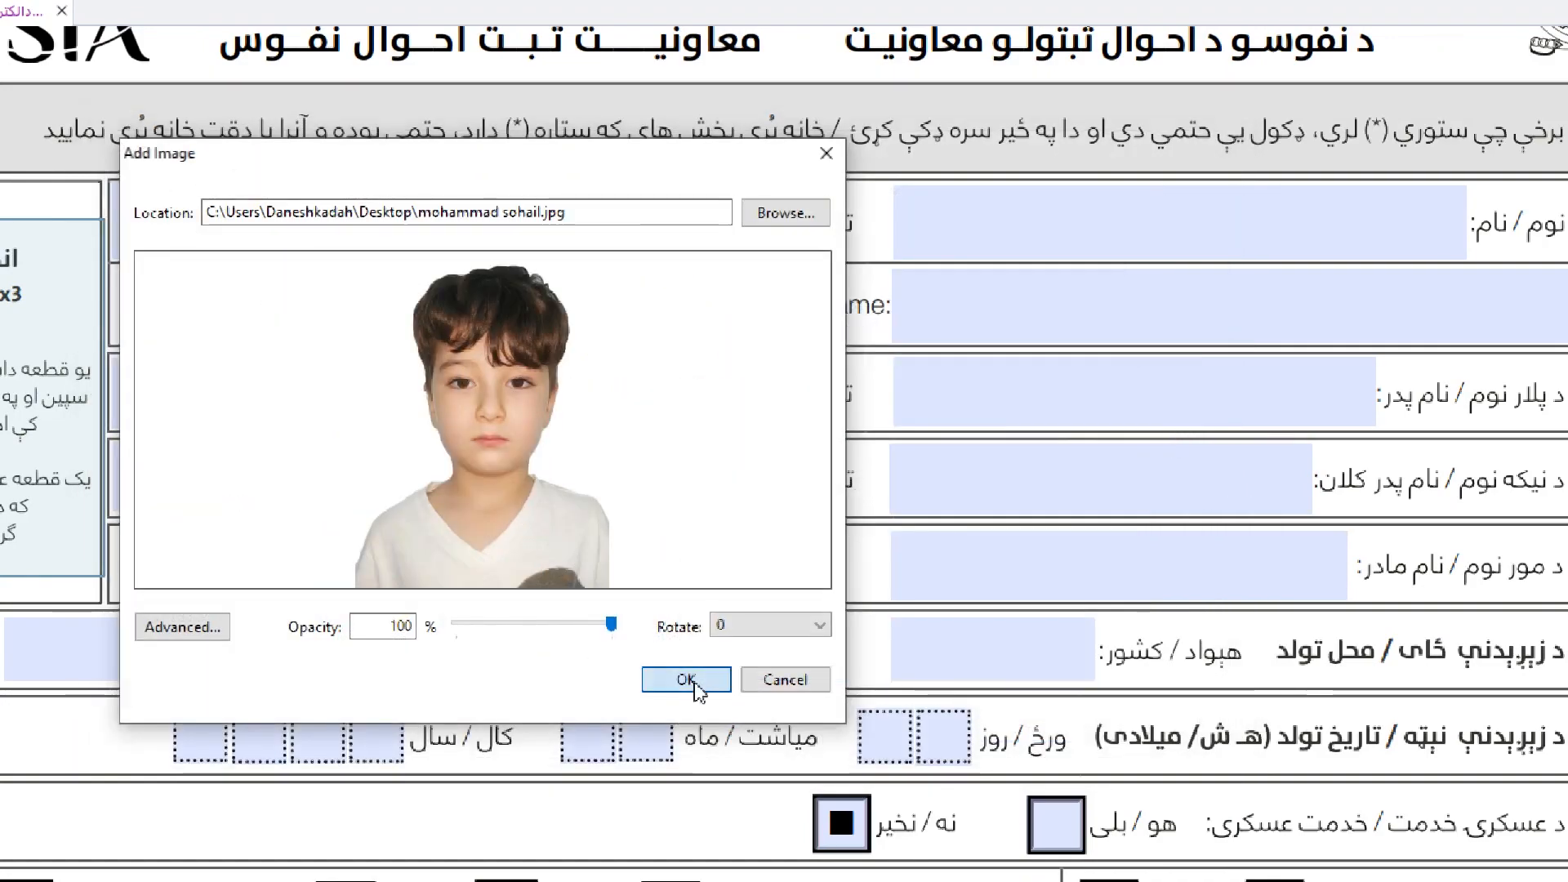
left_click(690, 678)
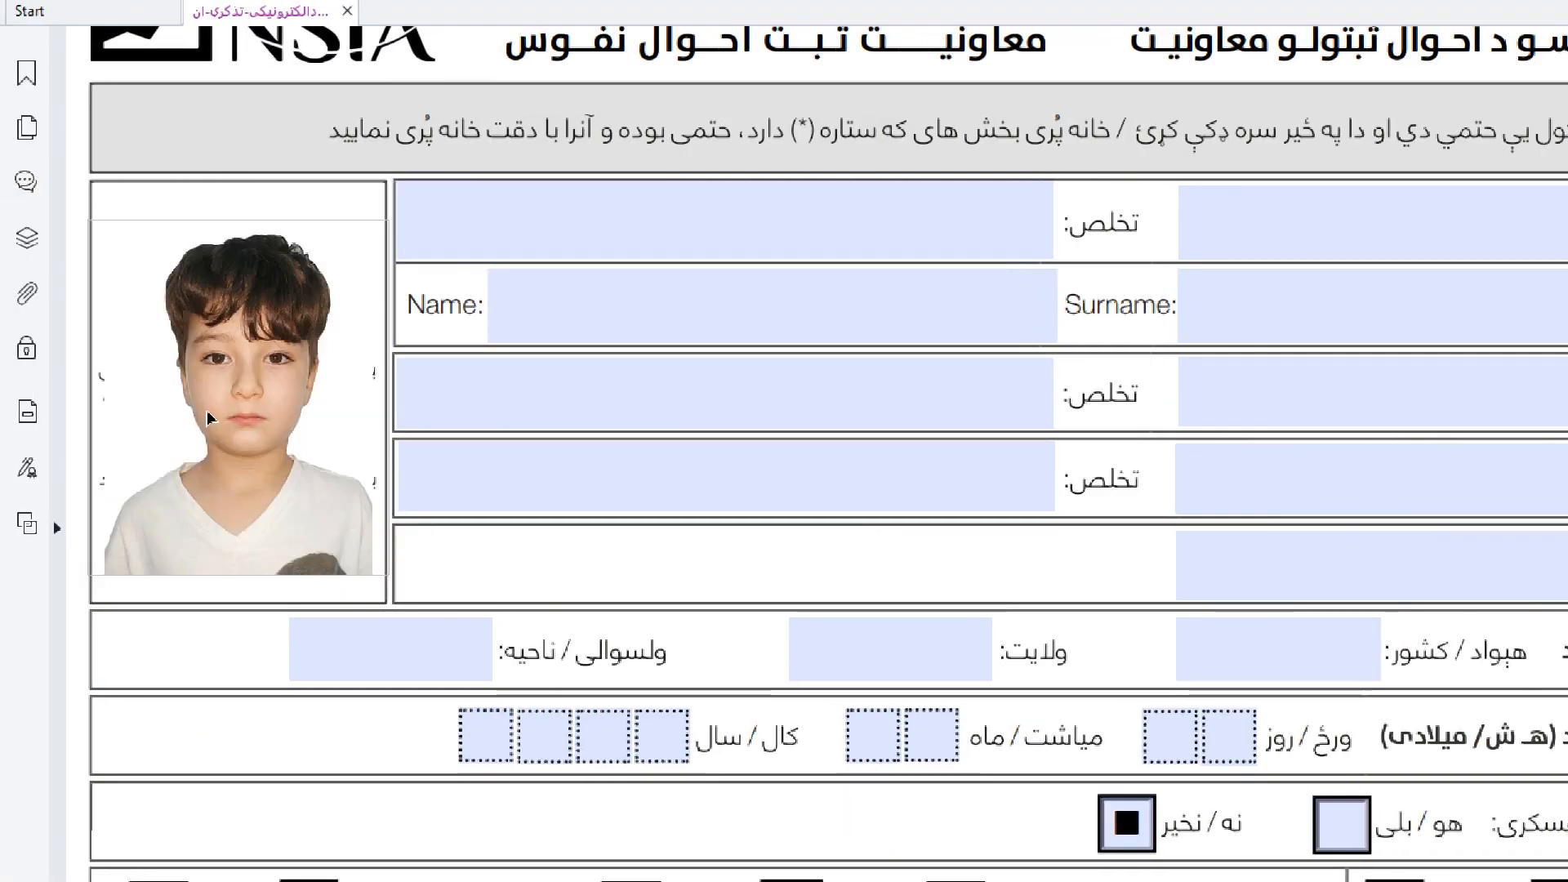
scroll(207, 412, "down", 3)
scroll(772, 251, "up", 2)
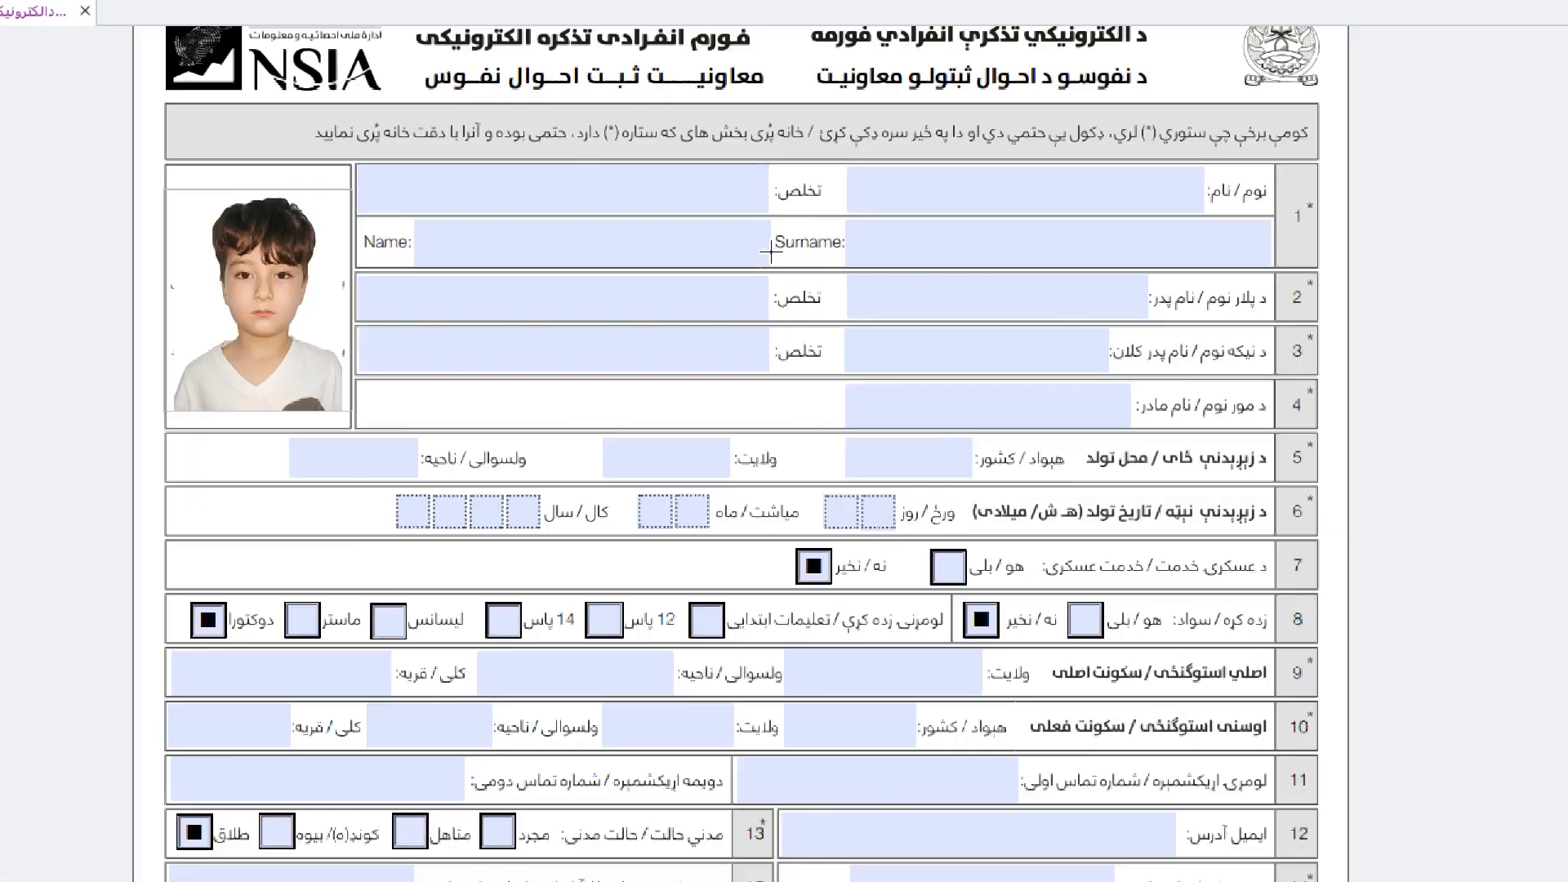